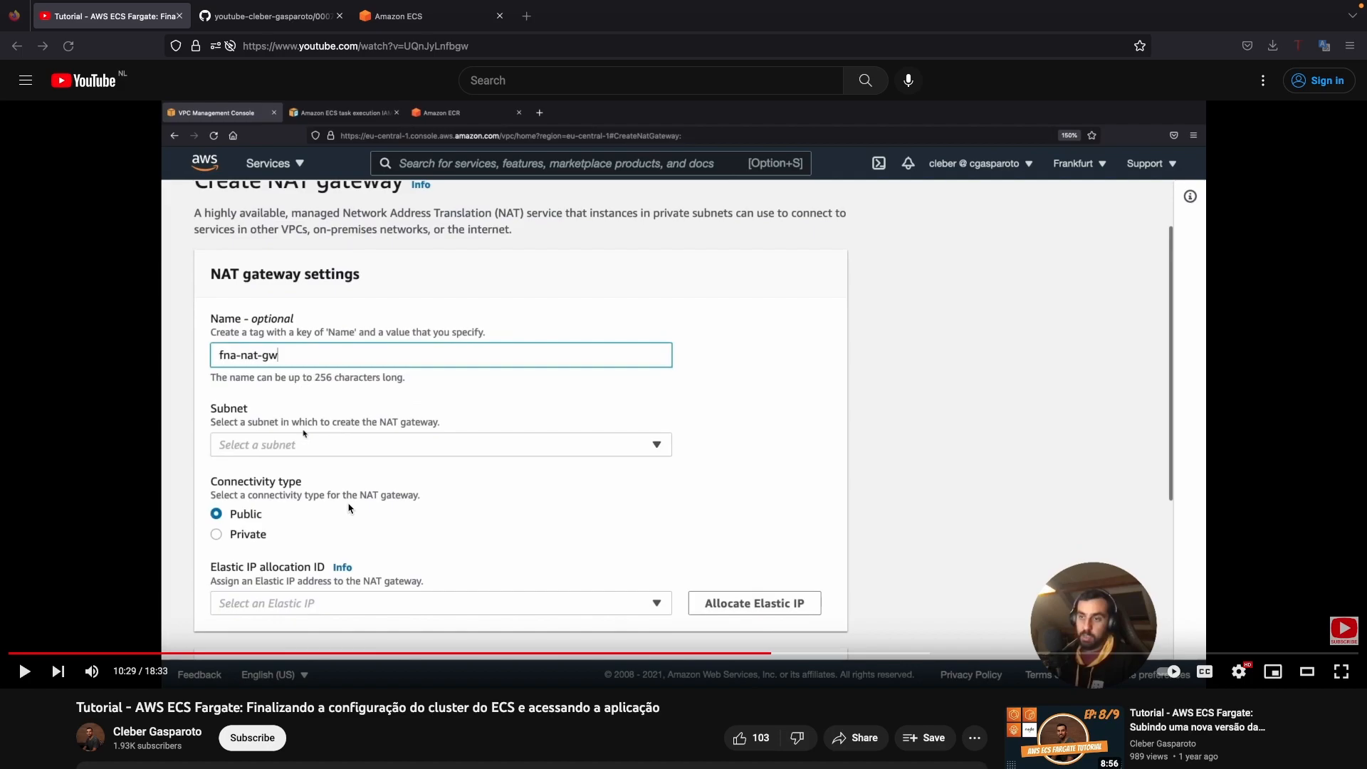
Step: Look through the viewer comments beneath the AWS ECS Fargate tutorial video
scroll(352, 507, down, 10)
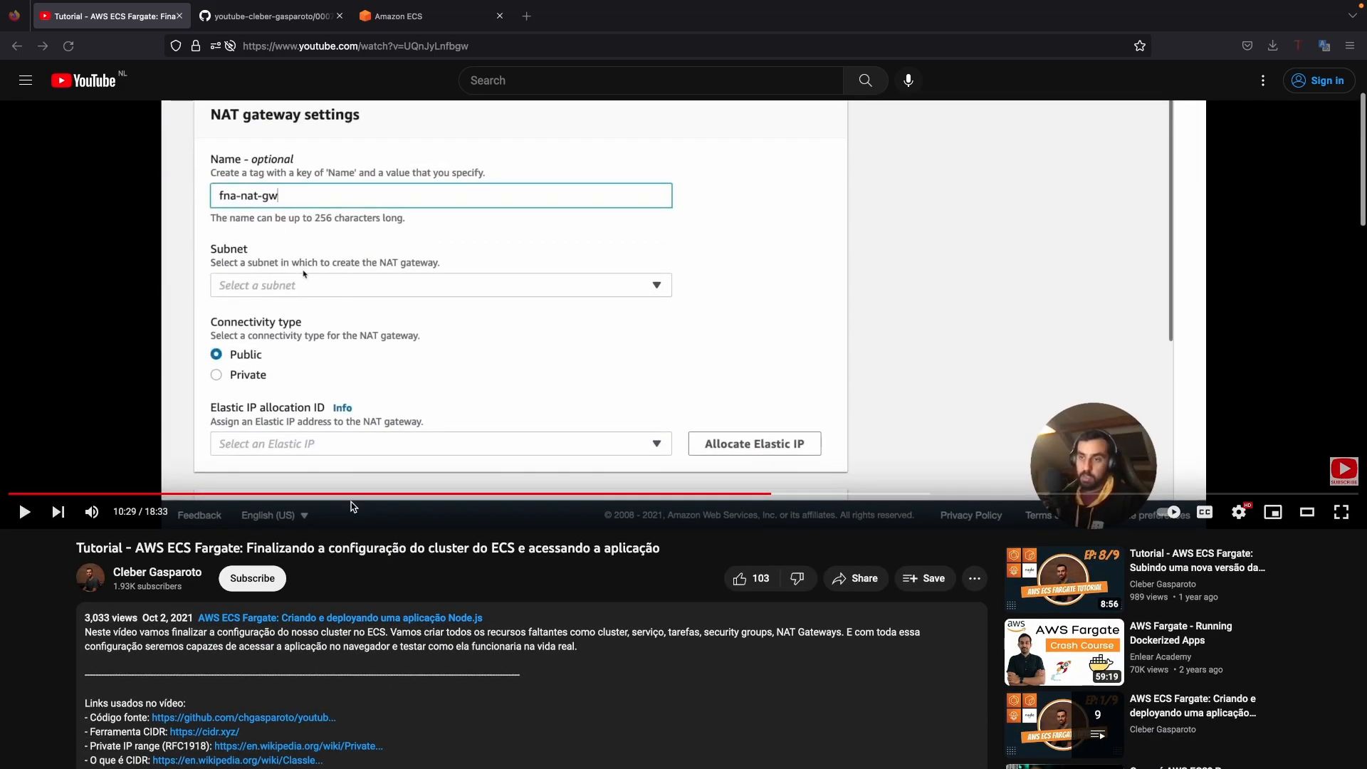
scroll(354, 507, down, 15)
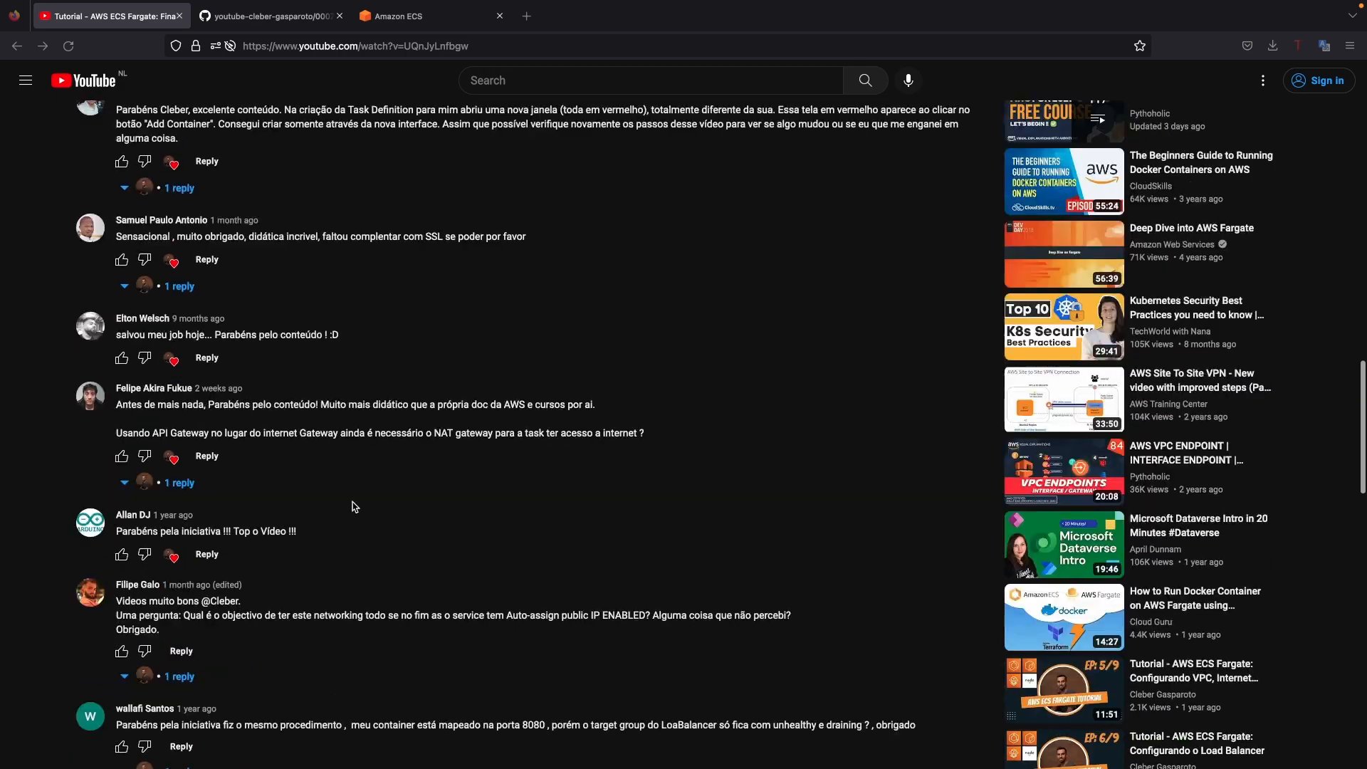
scroll(354, 505, up, 15)
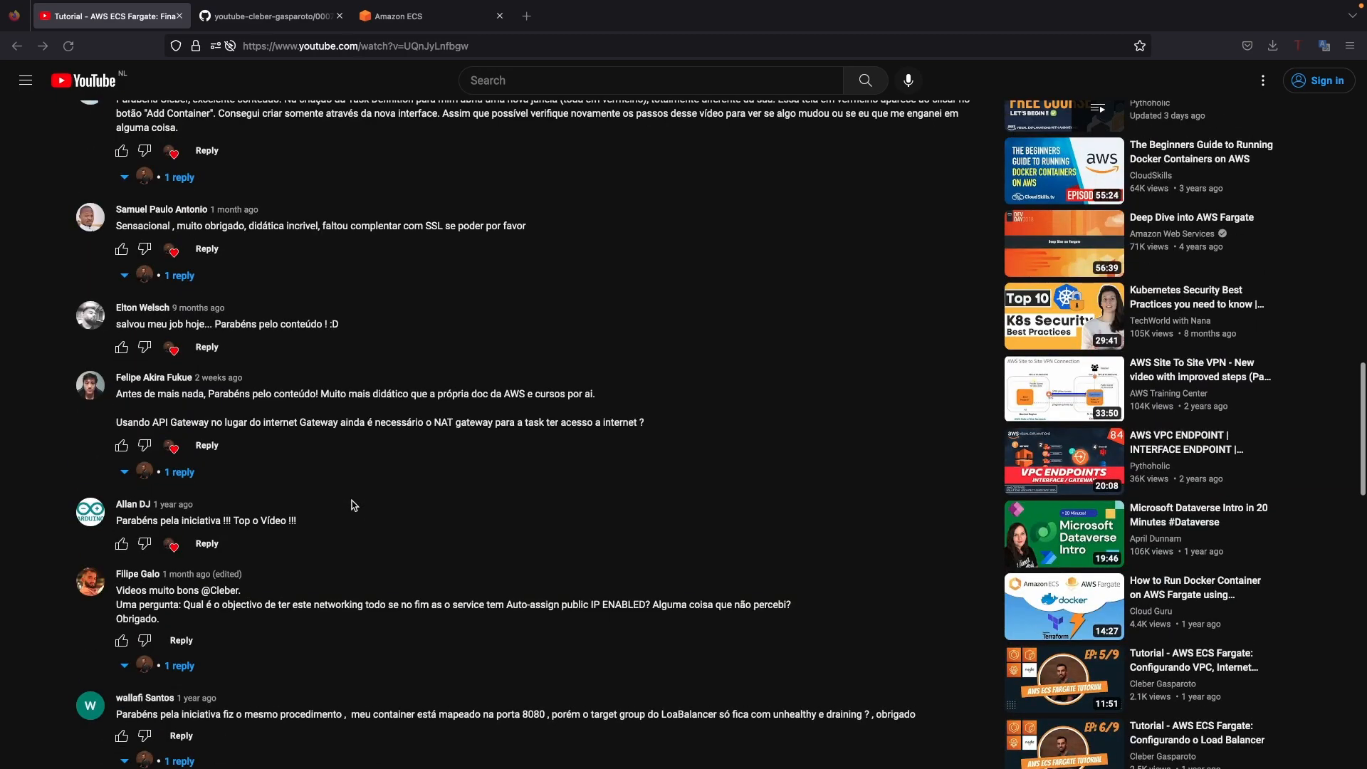
scroll(352, 507, up, 10)
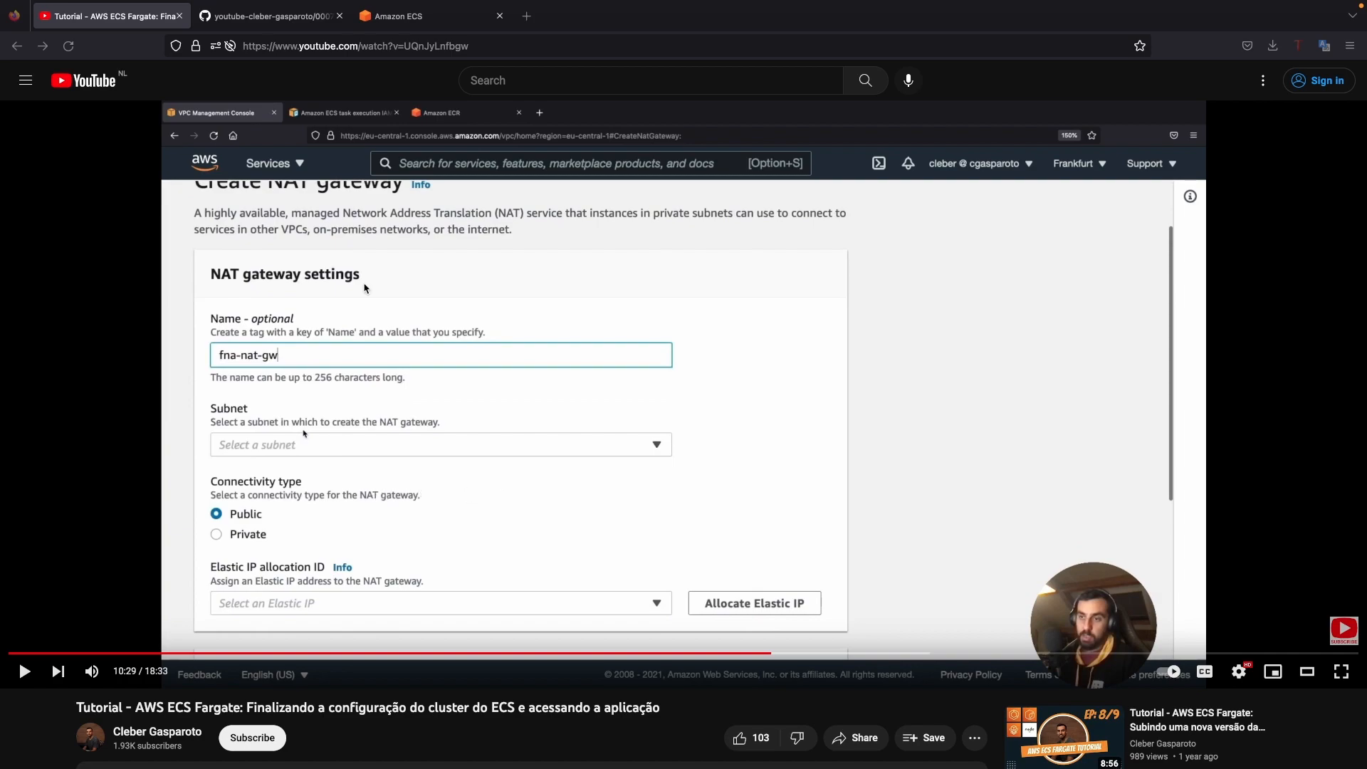
Step: Switch to the GitHub repository and examine the network architecture diagram in the app folder's README
click(264, 15)
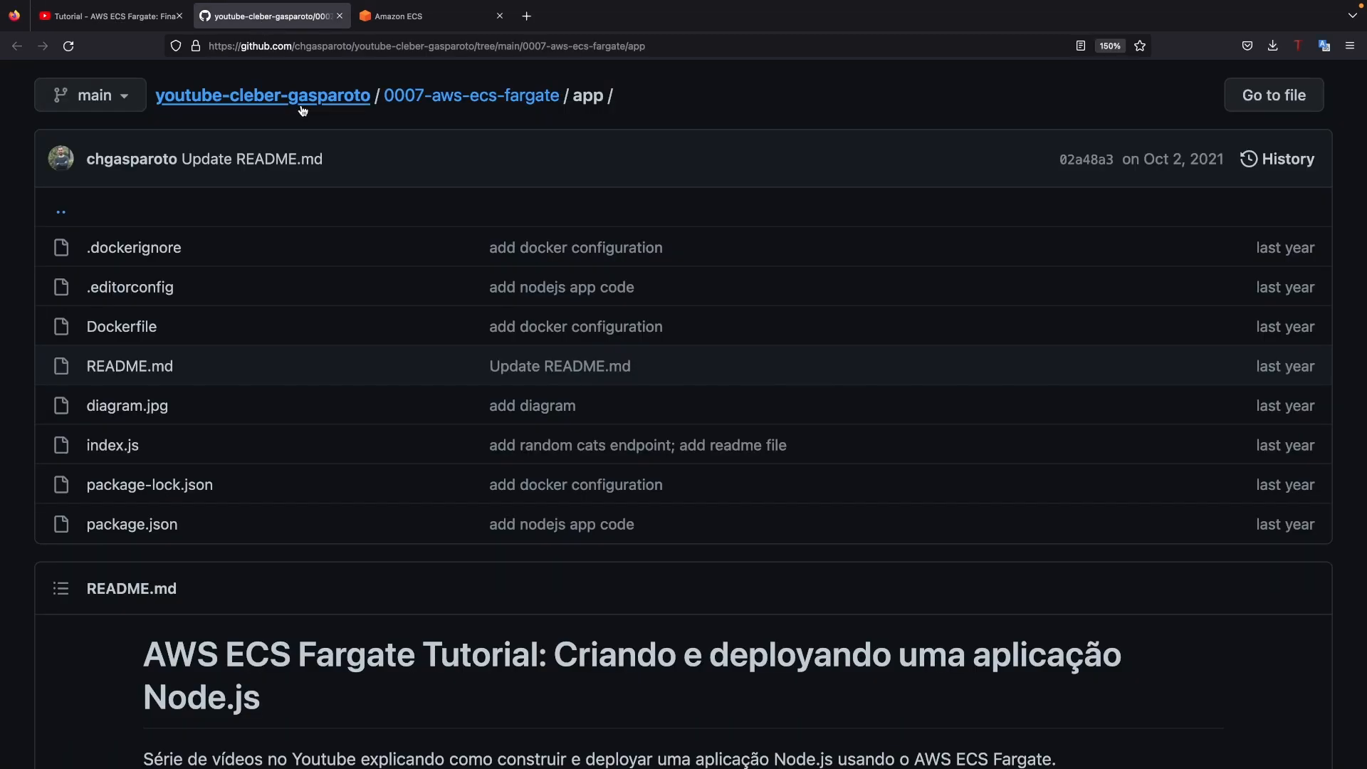
scroll(376, 257, down, 10)
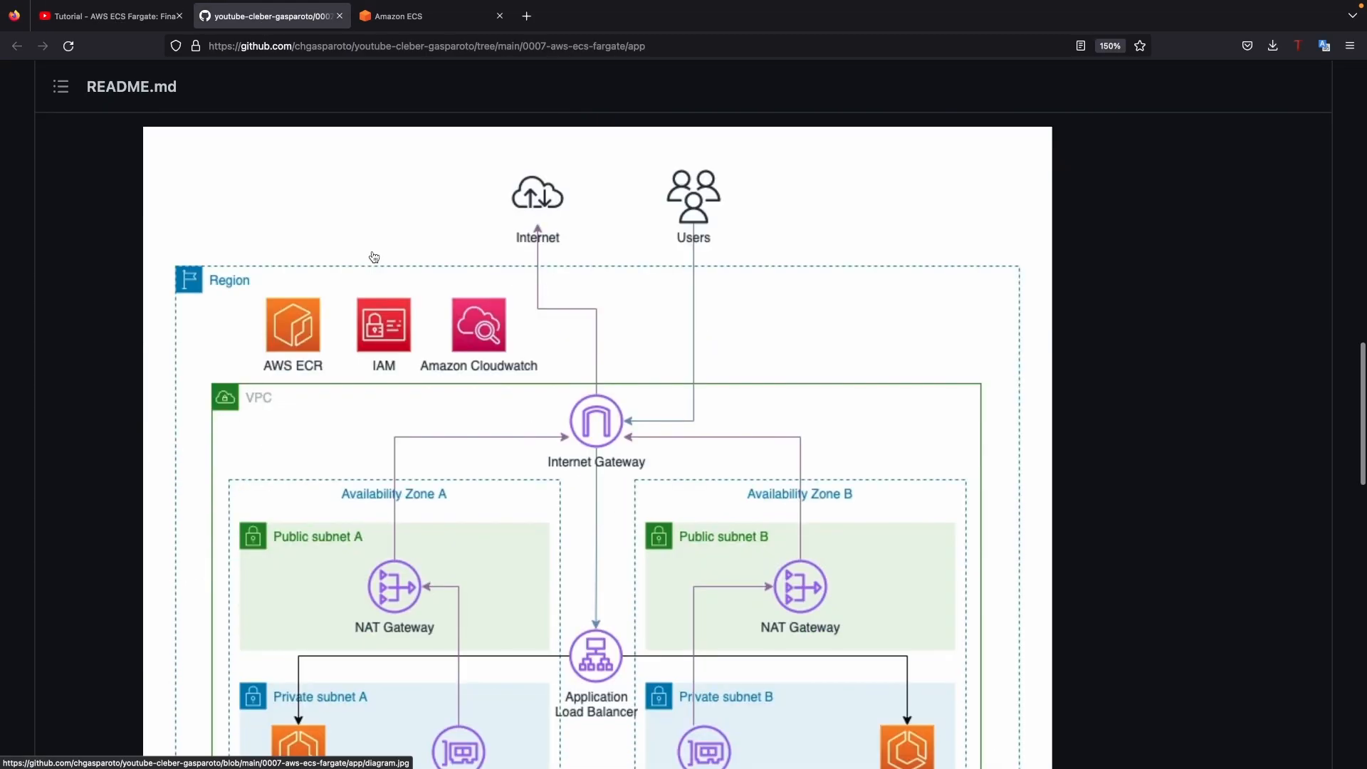
scroll(451, 262, down, 3)
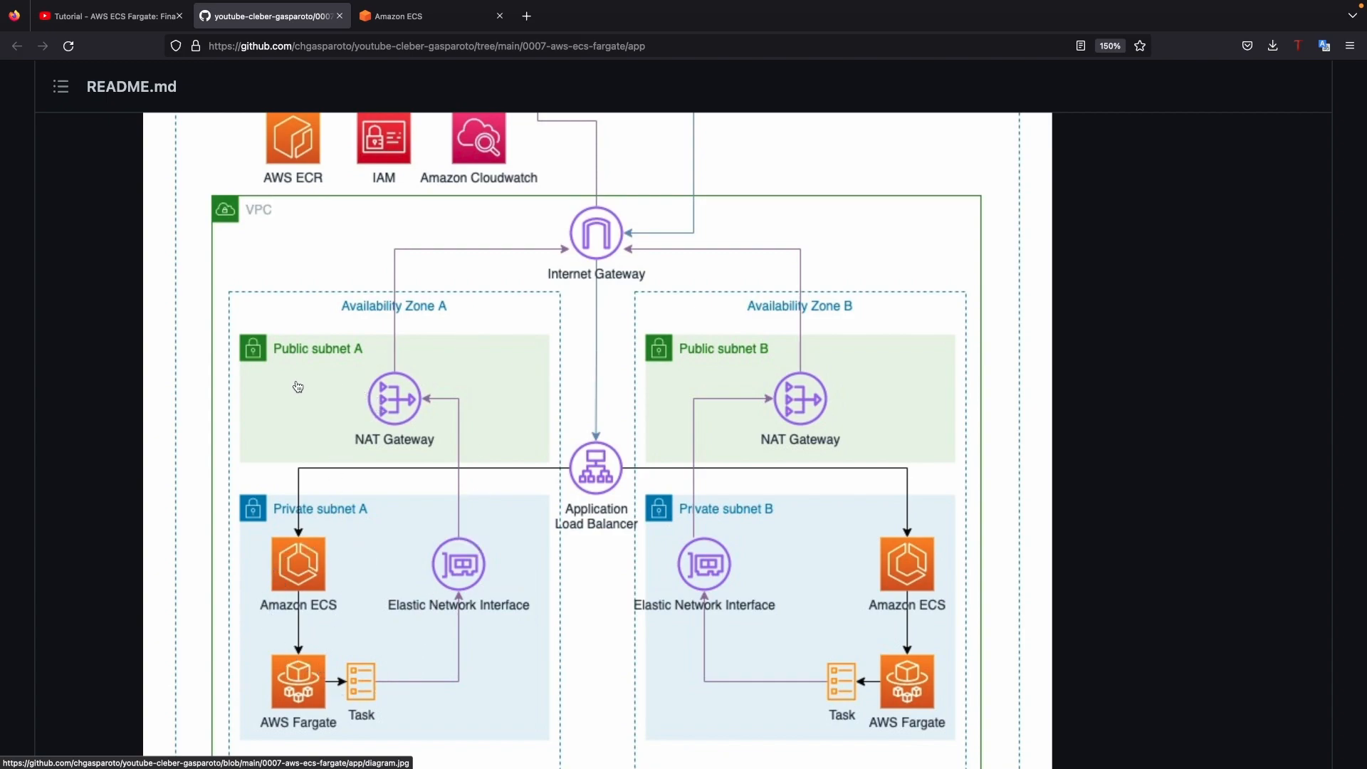
Step: Switch to the AWS console, search for "ecs" and open Elastic Container Service
click(415, 18)
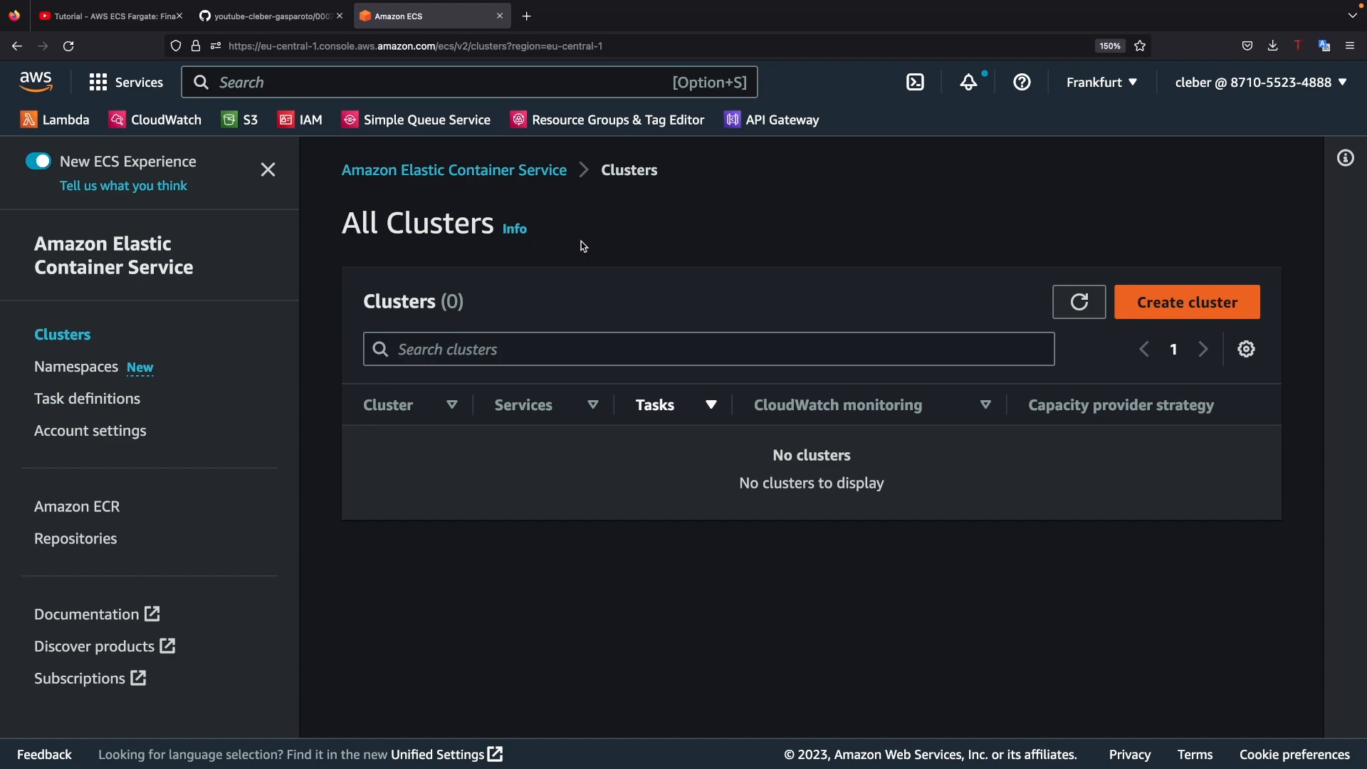
click(304, 74)
text(ecs)
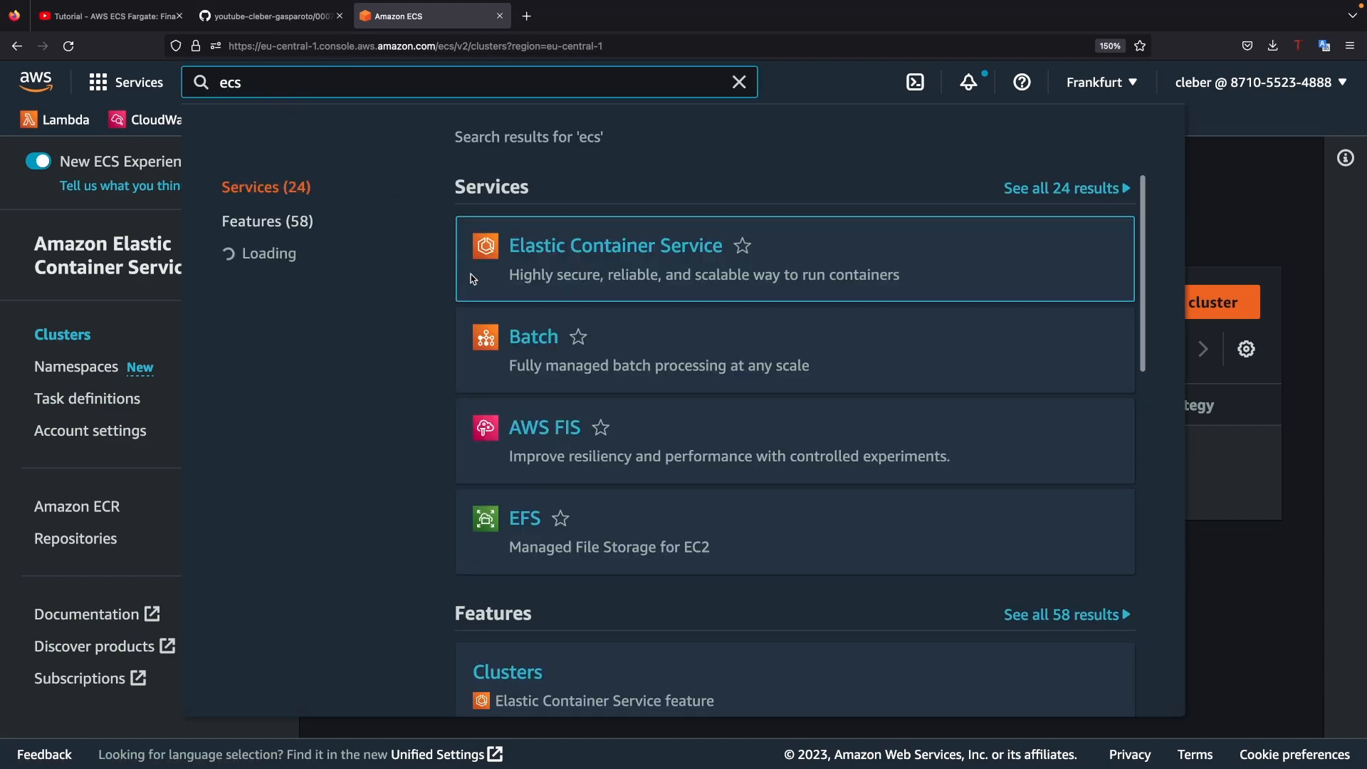
click(814, 285)
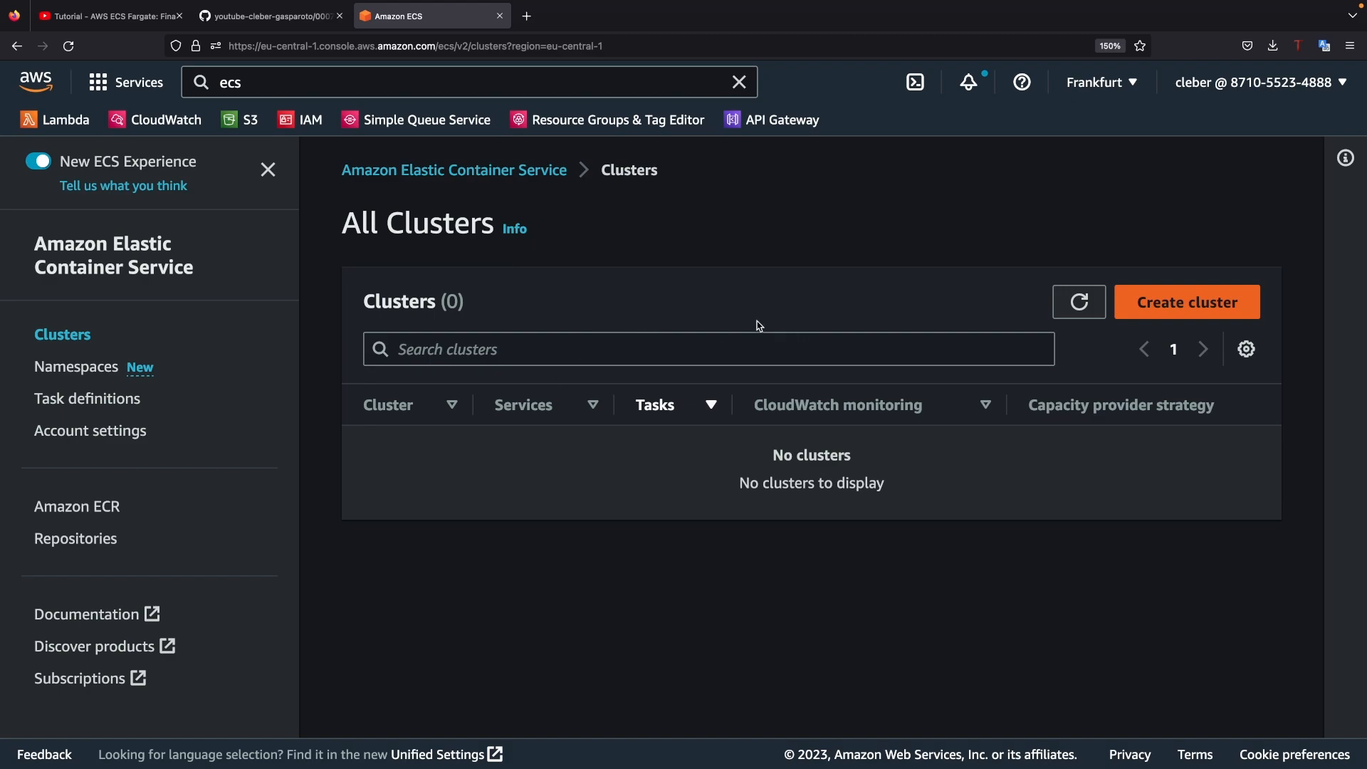
Step: Start a new ECS cluster and name it fna-public-cluster
click(1176, 311)
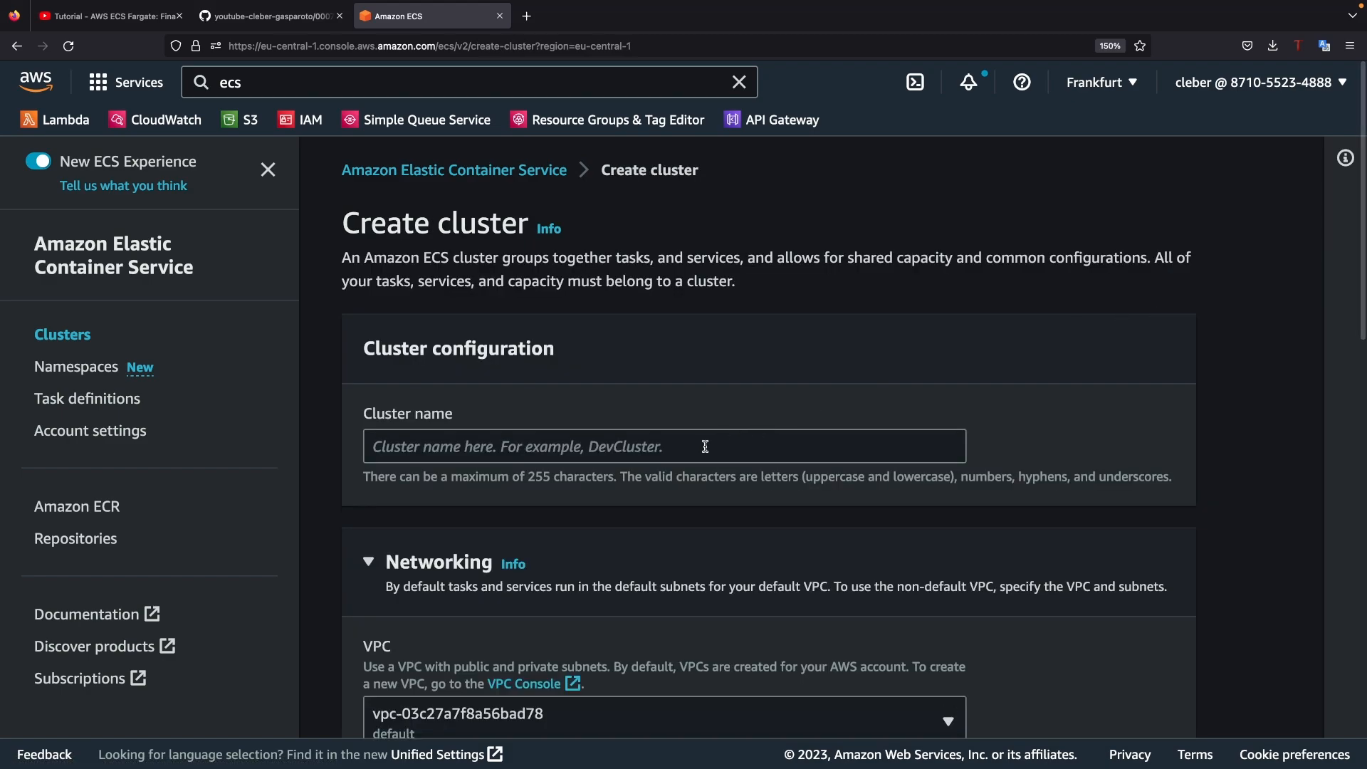
click(705, 446)
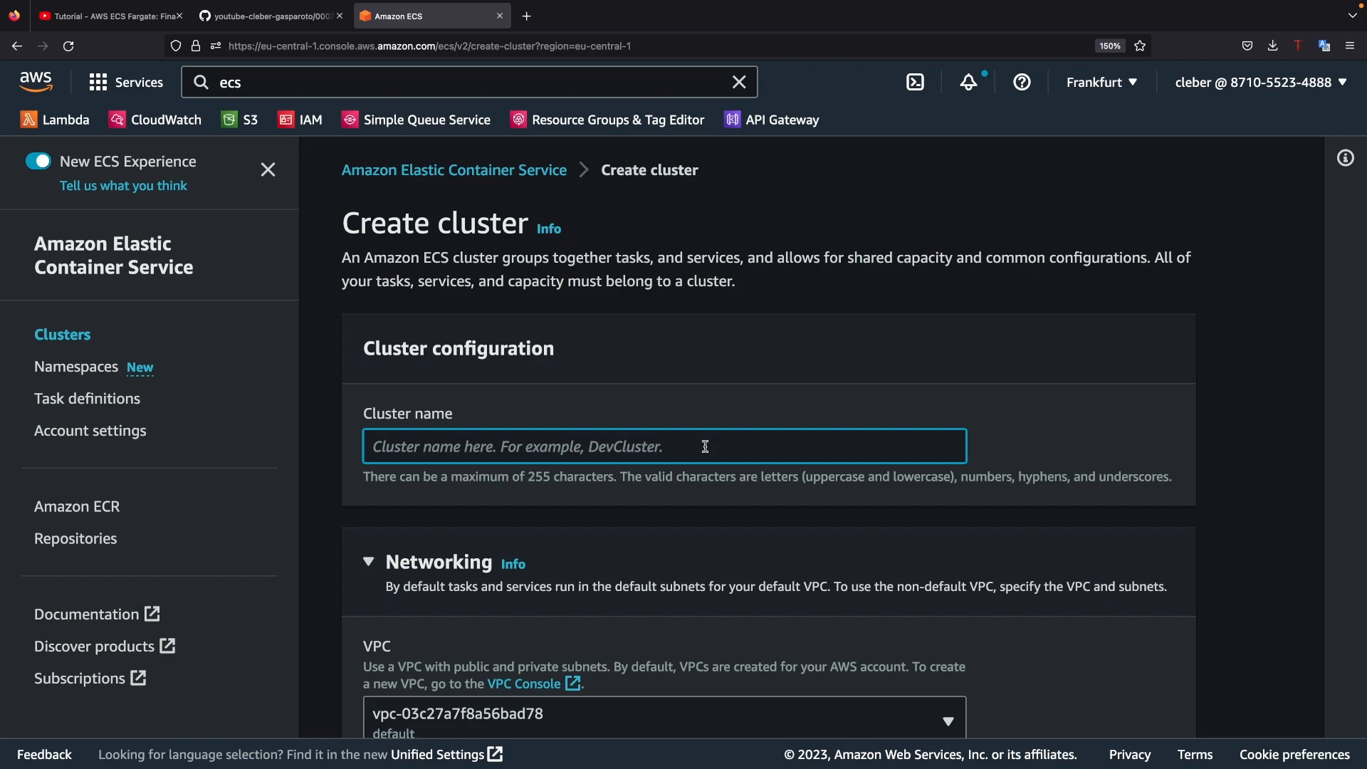
text(fna-public-cluste)
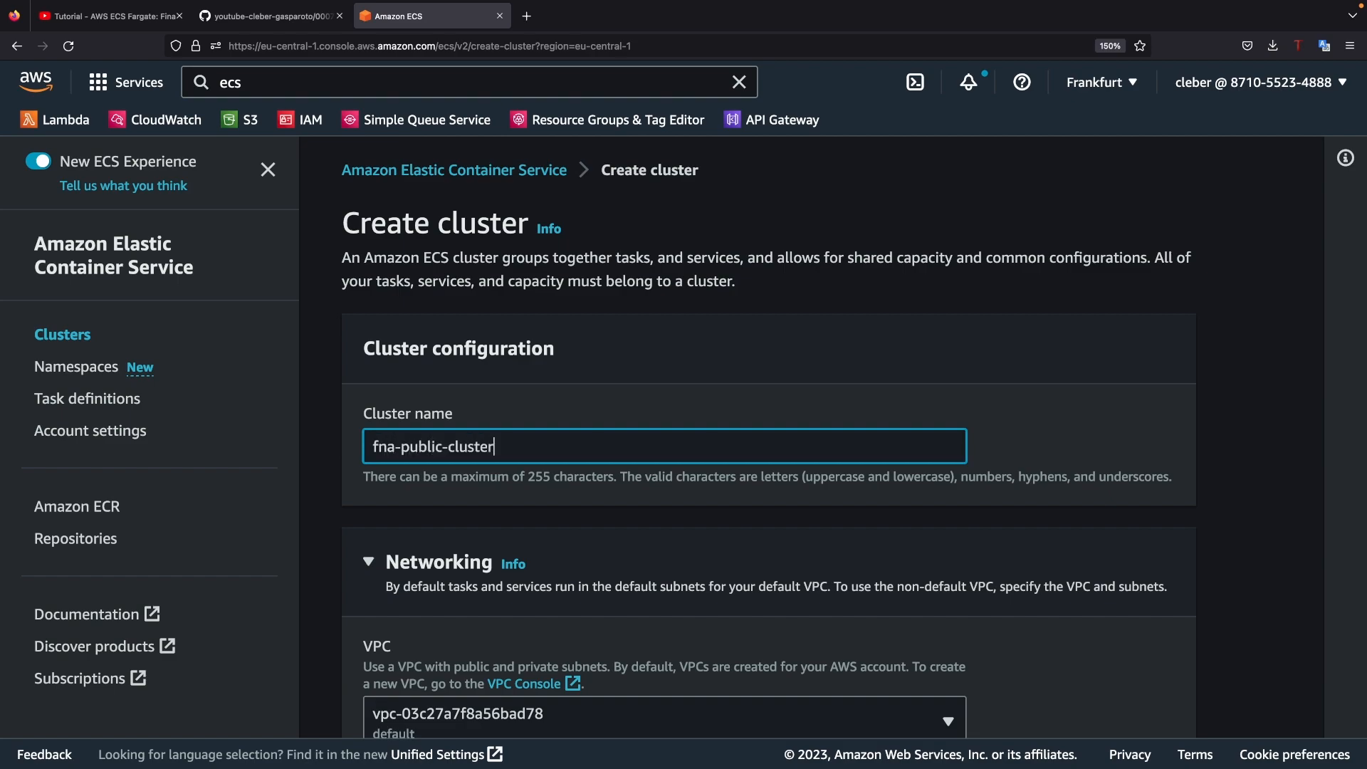
text(r)
Step: Set the cluster's VPC to fna-vpc and select the subnets fna-subnet-public1-eu-central-1a and fna-subnet-public2-eu-central-1b
scroll(631, 370, down, 4)
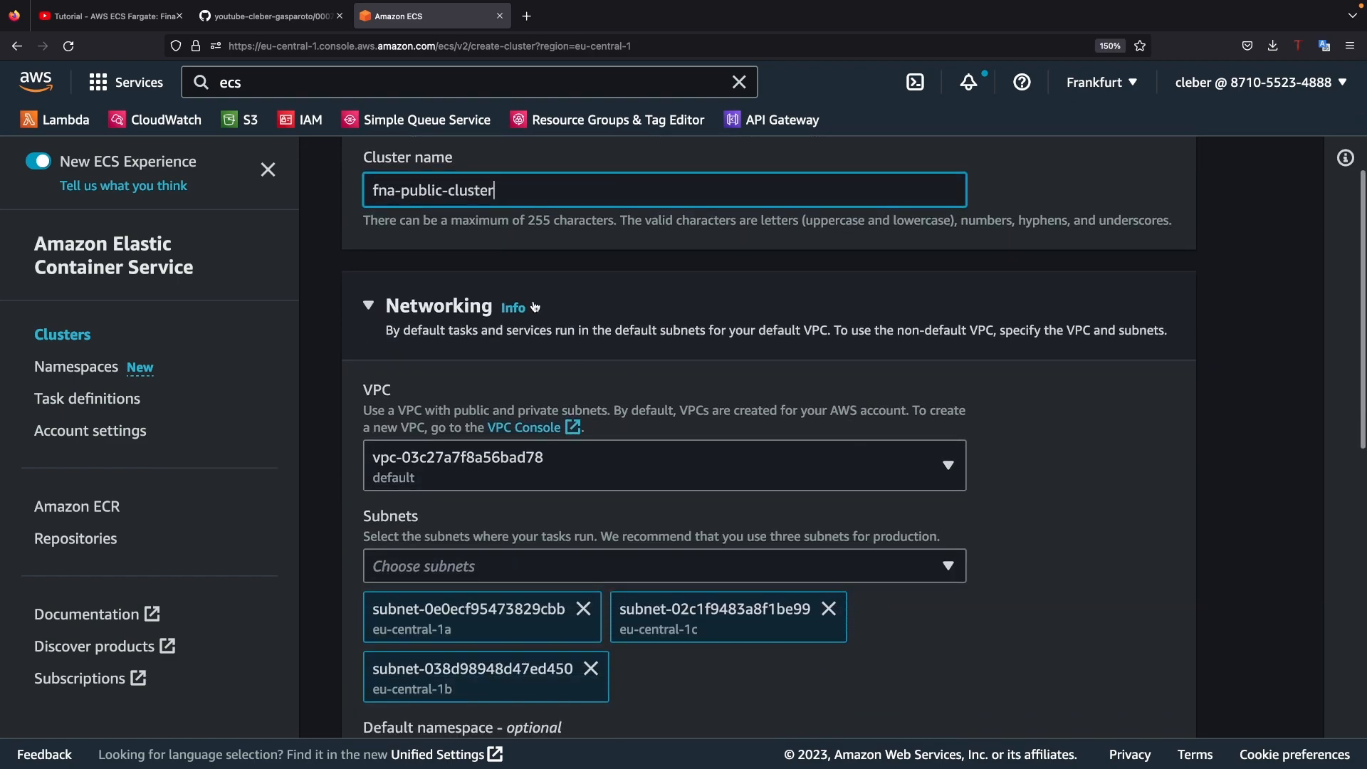
scroll(627, 363, down, 2)
click(581, 378)
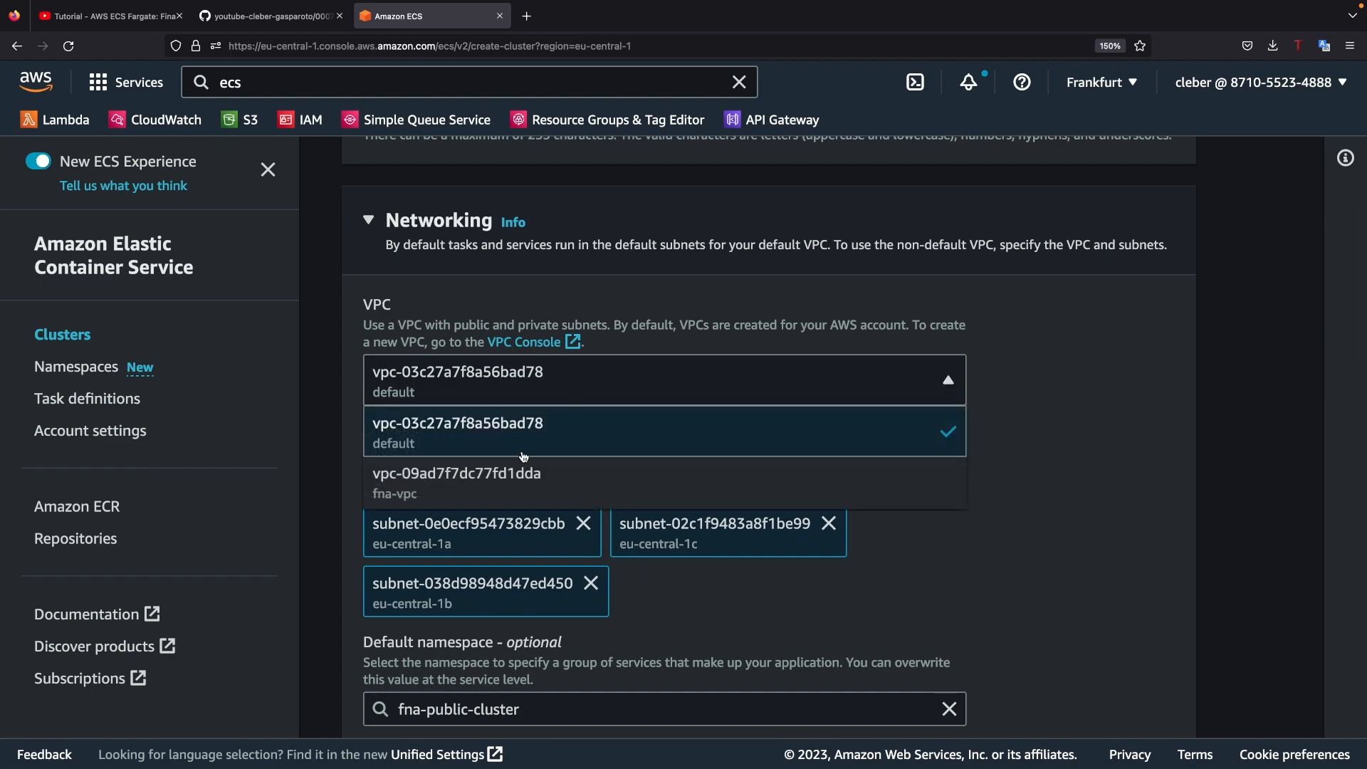
click(445, 490)
click(482, 454)
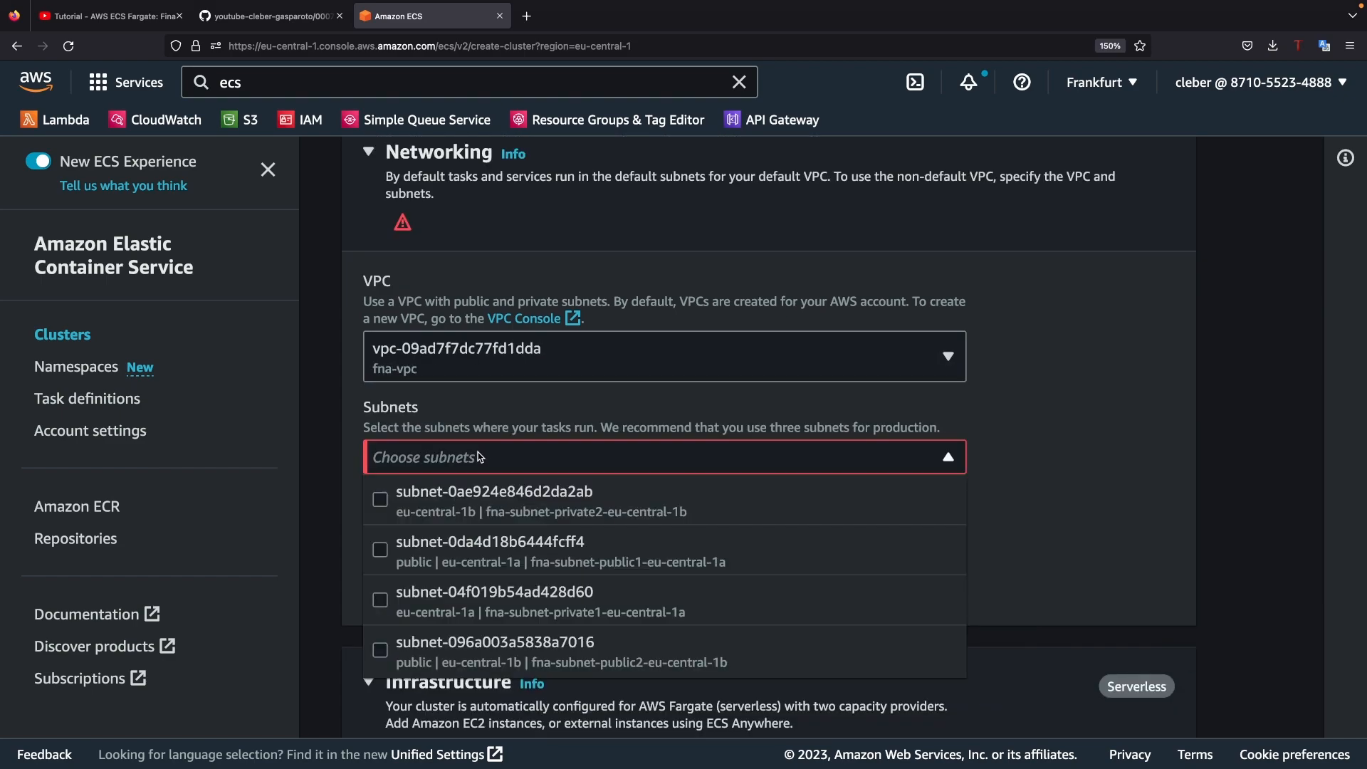
click(384, 555)
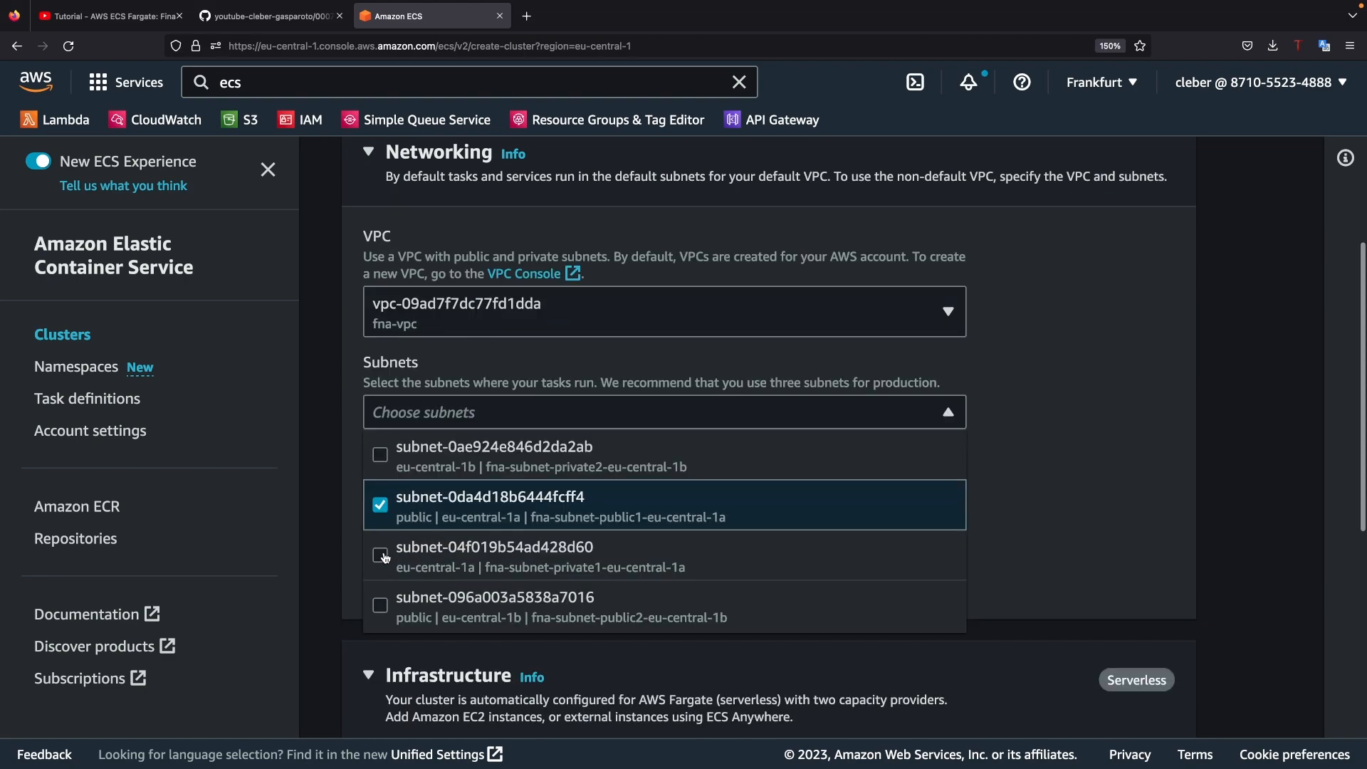
click(384, 614)
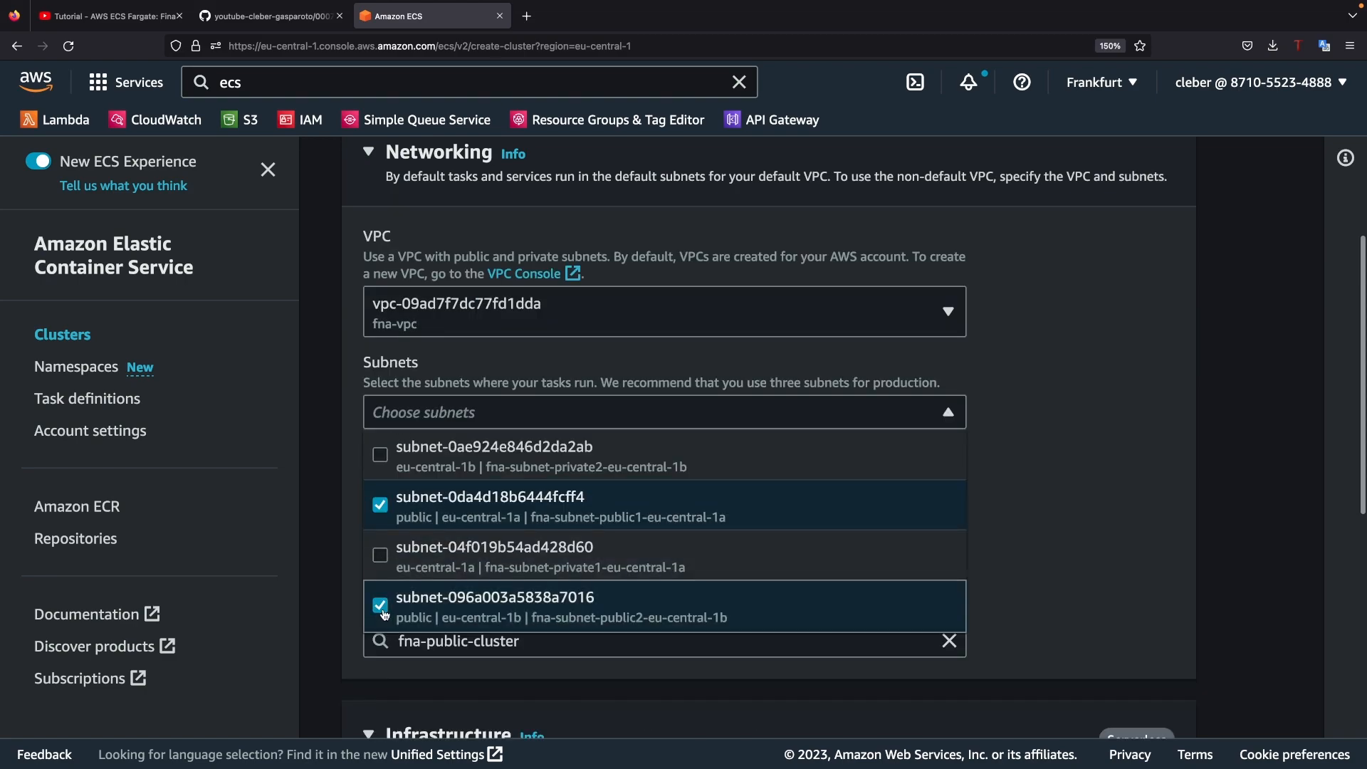
click(990, 518)
Step: Keep the AWS Fargate infrastructure, enable Container Insights monitoring and create the cluster
scroll(989, 519, down, 3)
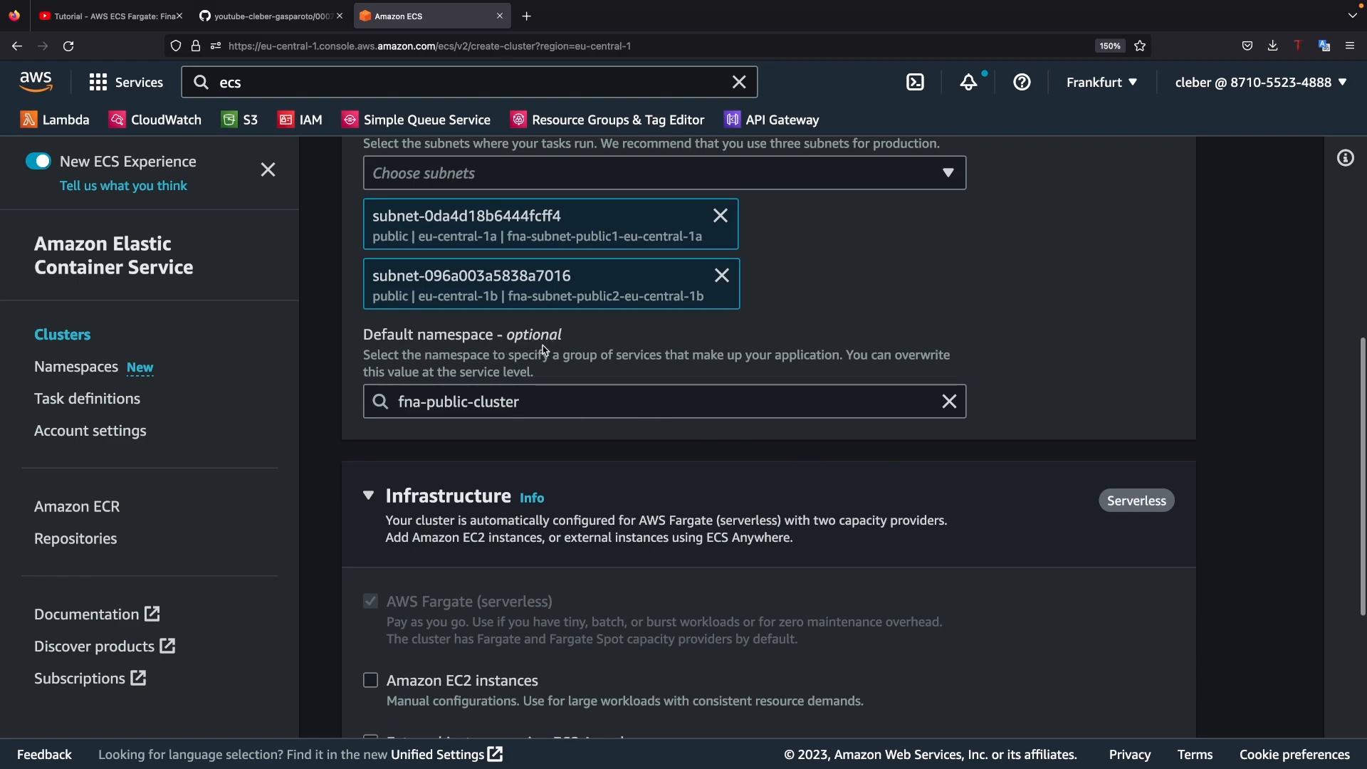
scroll(709, 391, down, 2)
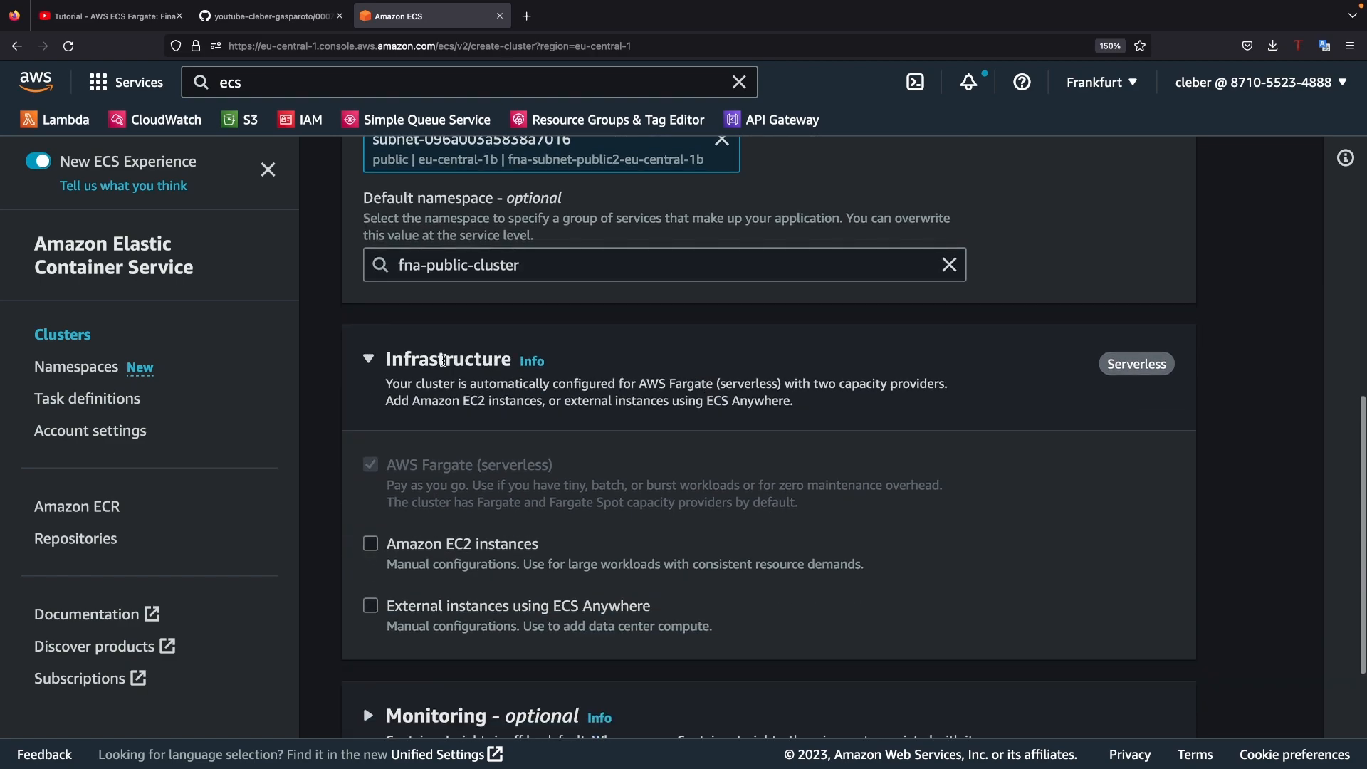
scroll(512, 426, down, 1)
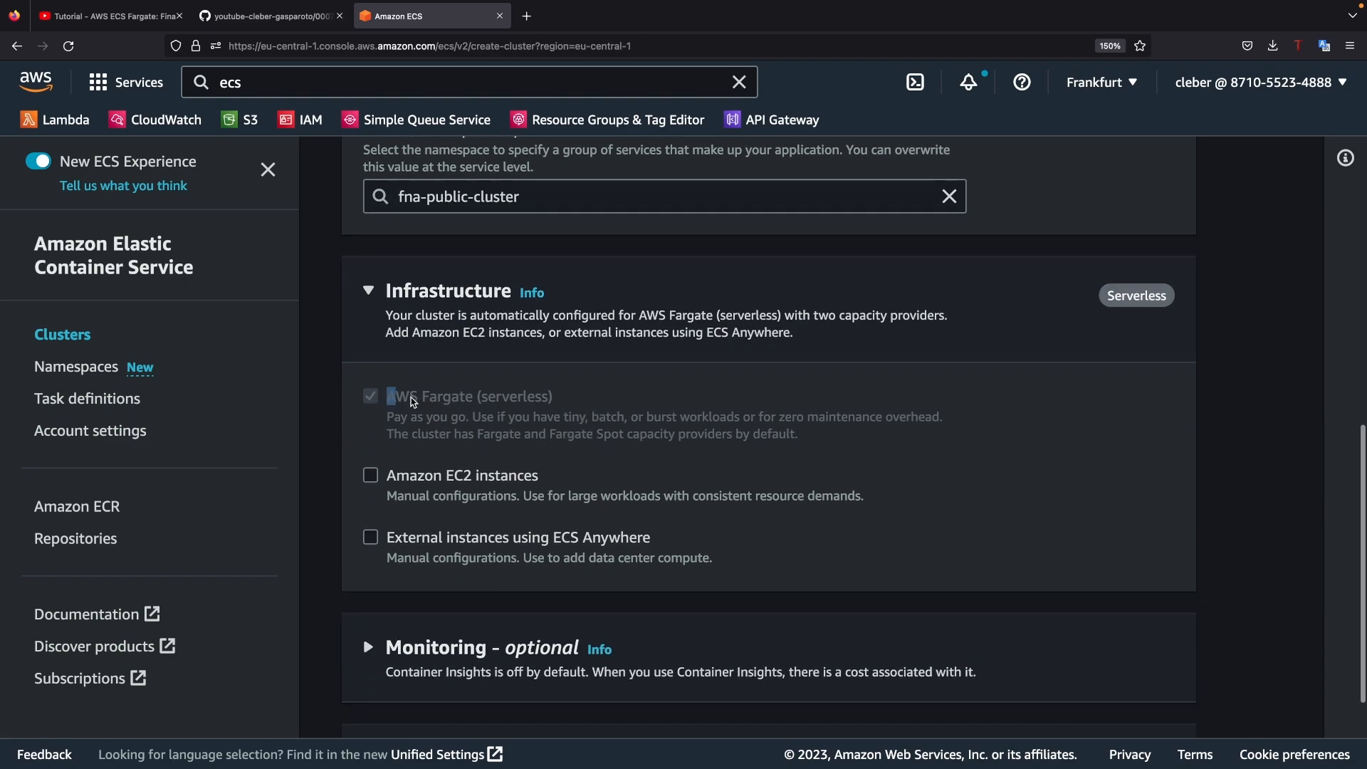
drag(389, 397, 559, 399)
scroll(588, 417, down, 2)
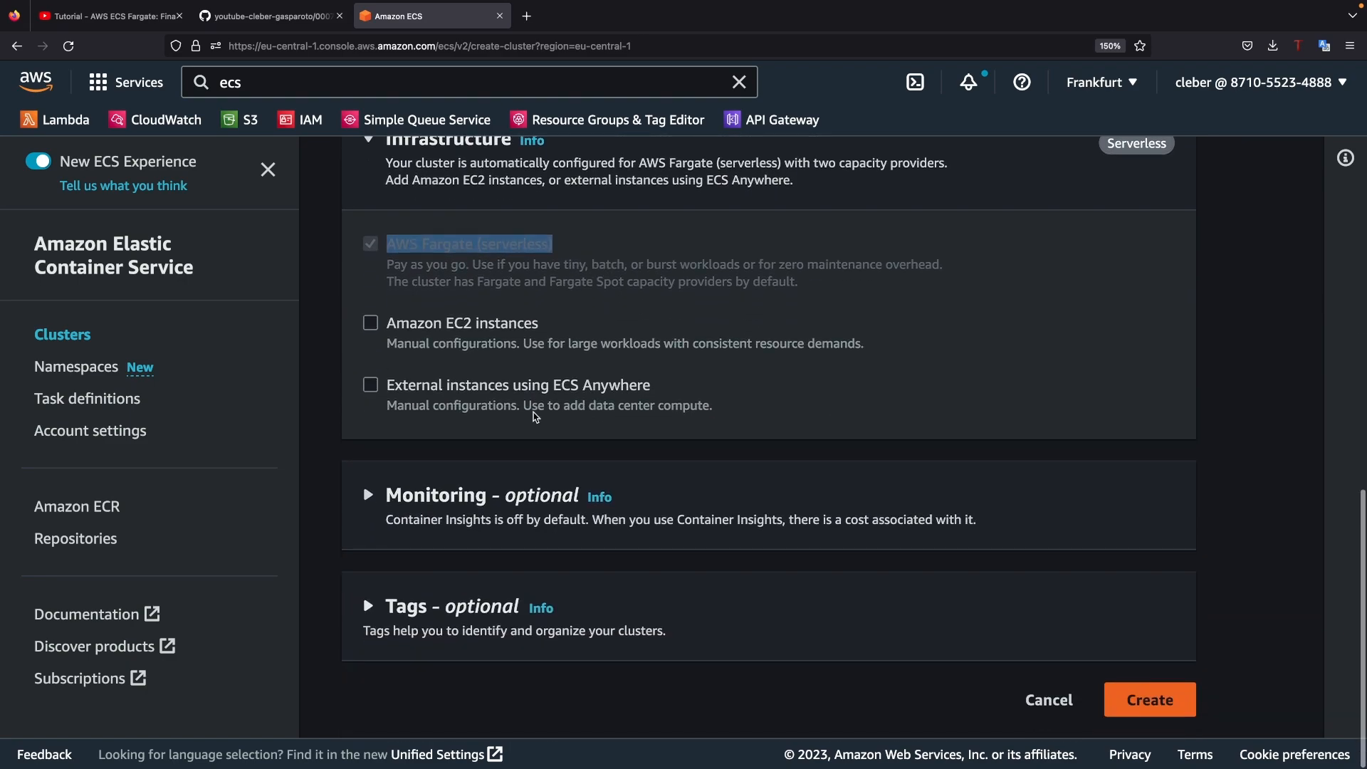
click(377, 501)
scroll(378, 463, down, 2)
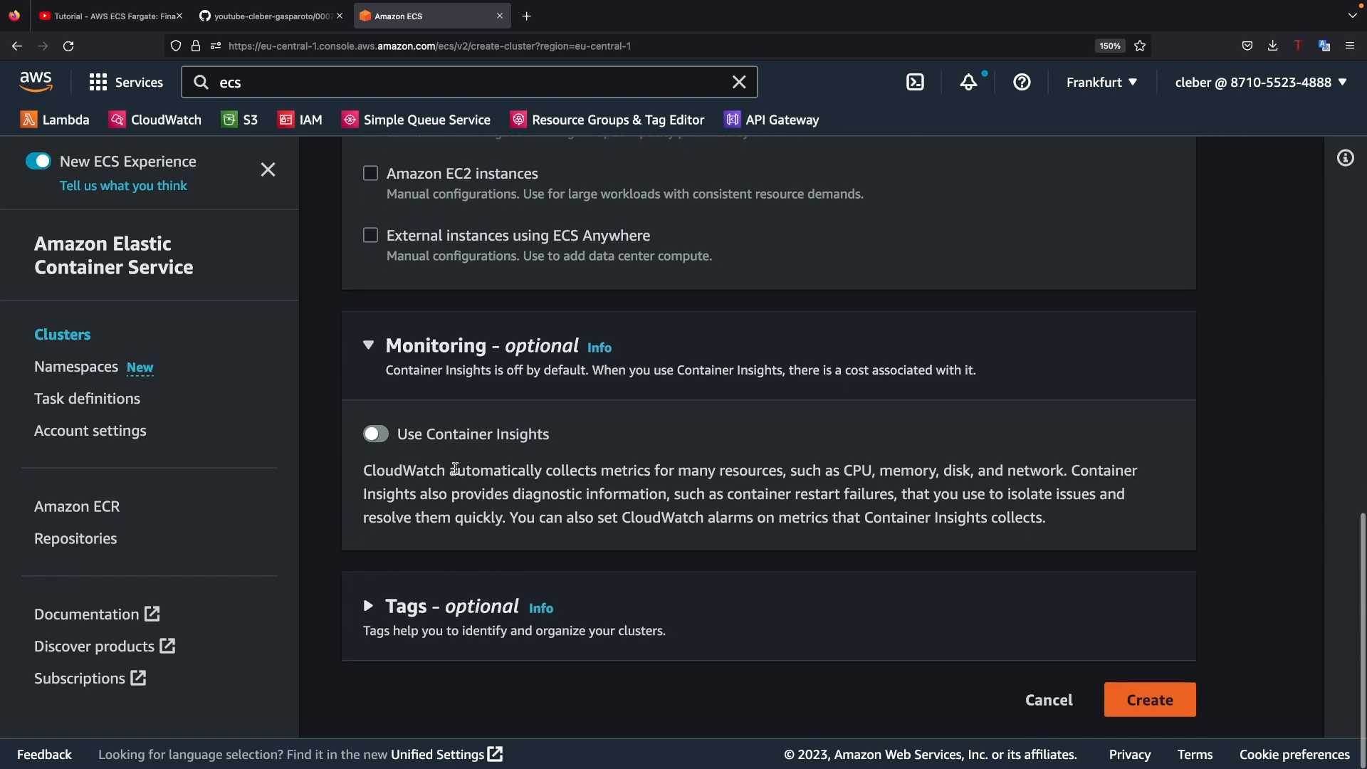
click(382, 441)
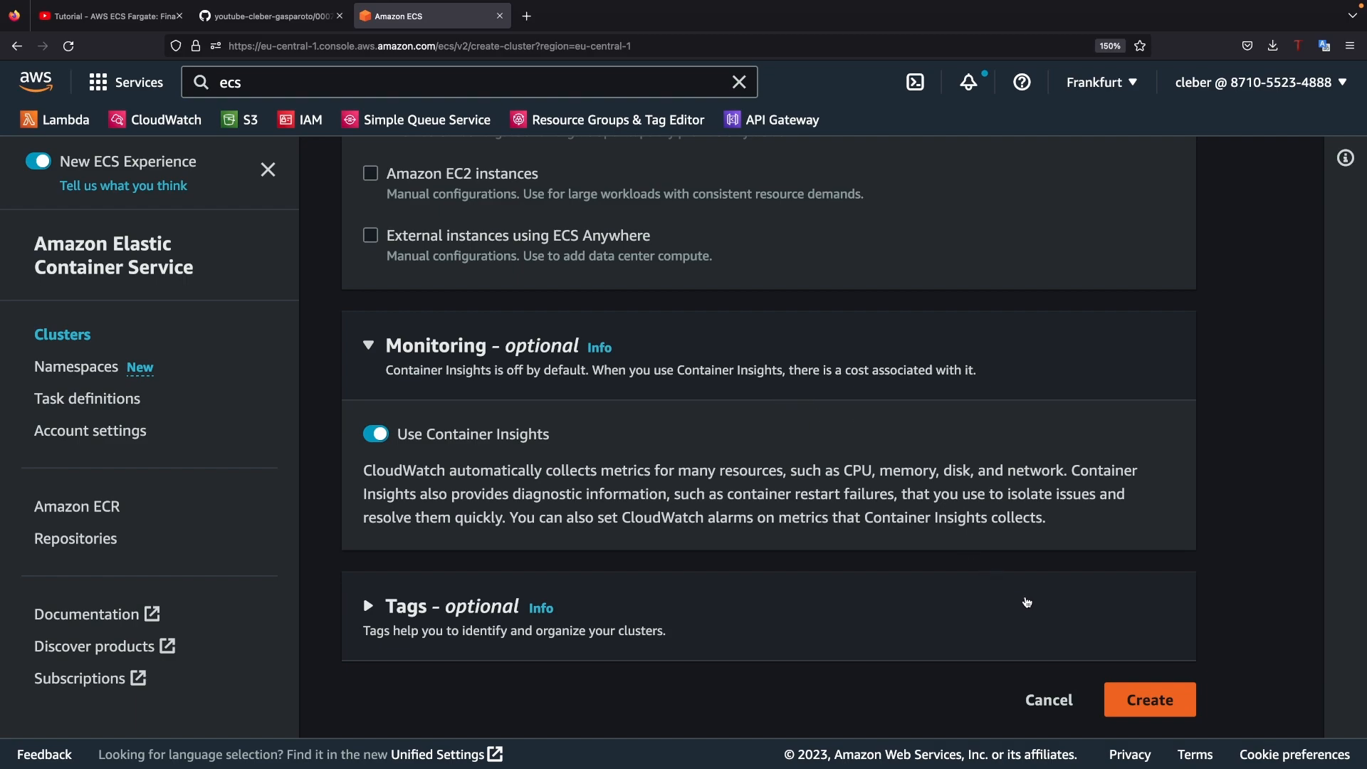
click(1148, 698)
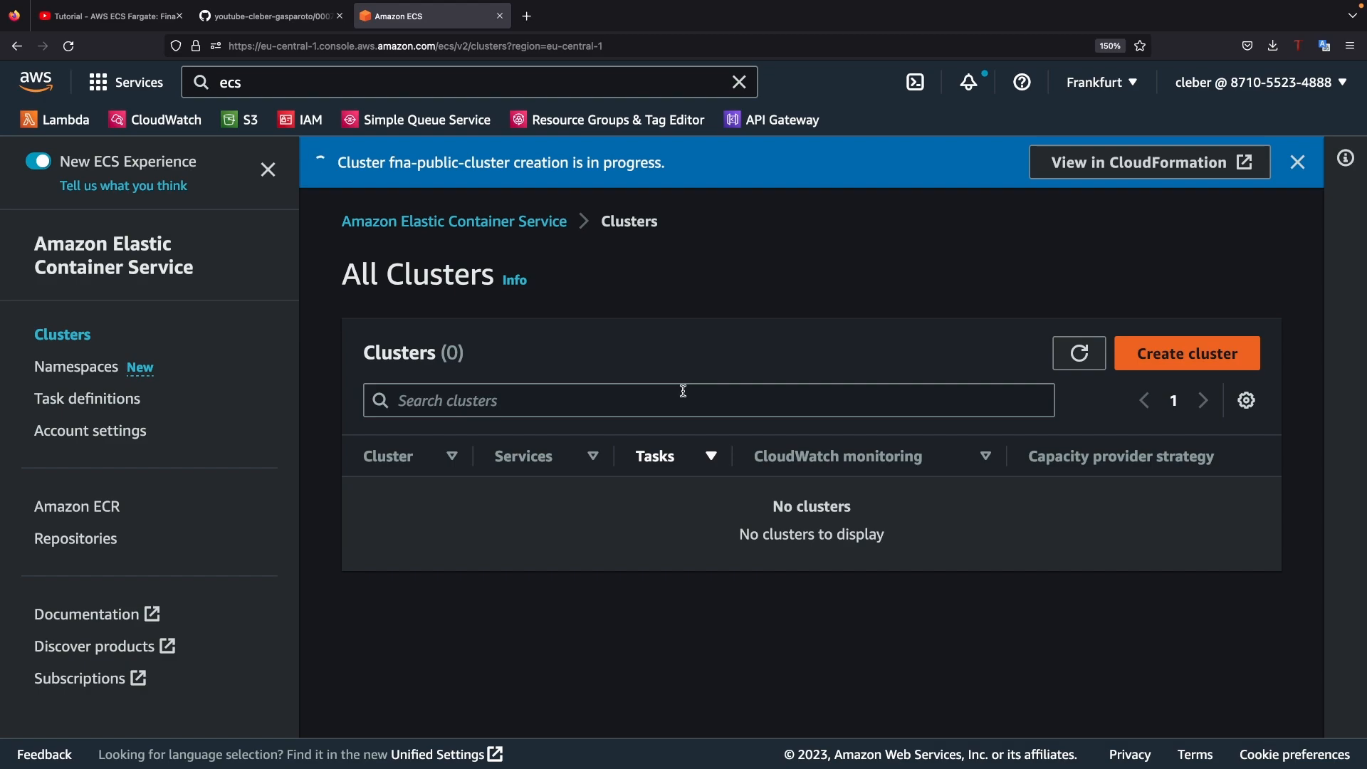
Step: Open the fna-td task definition and review its list of active revisions
click(127, 404)
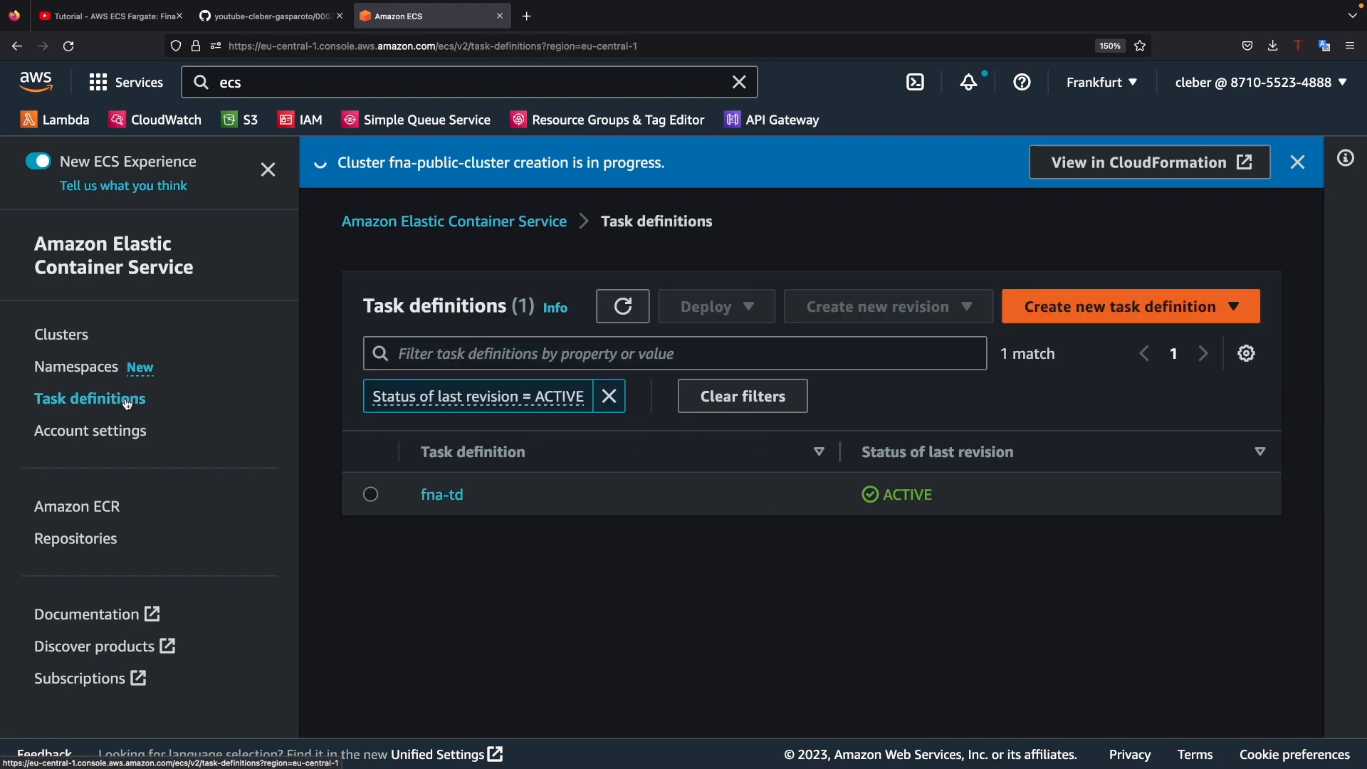
click(436, 504)
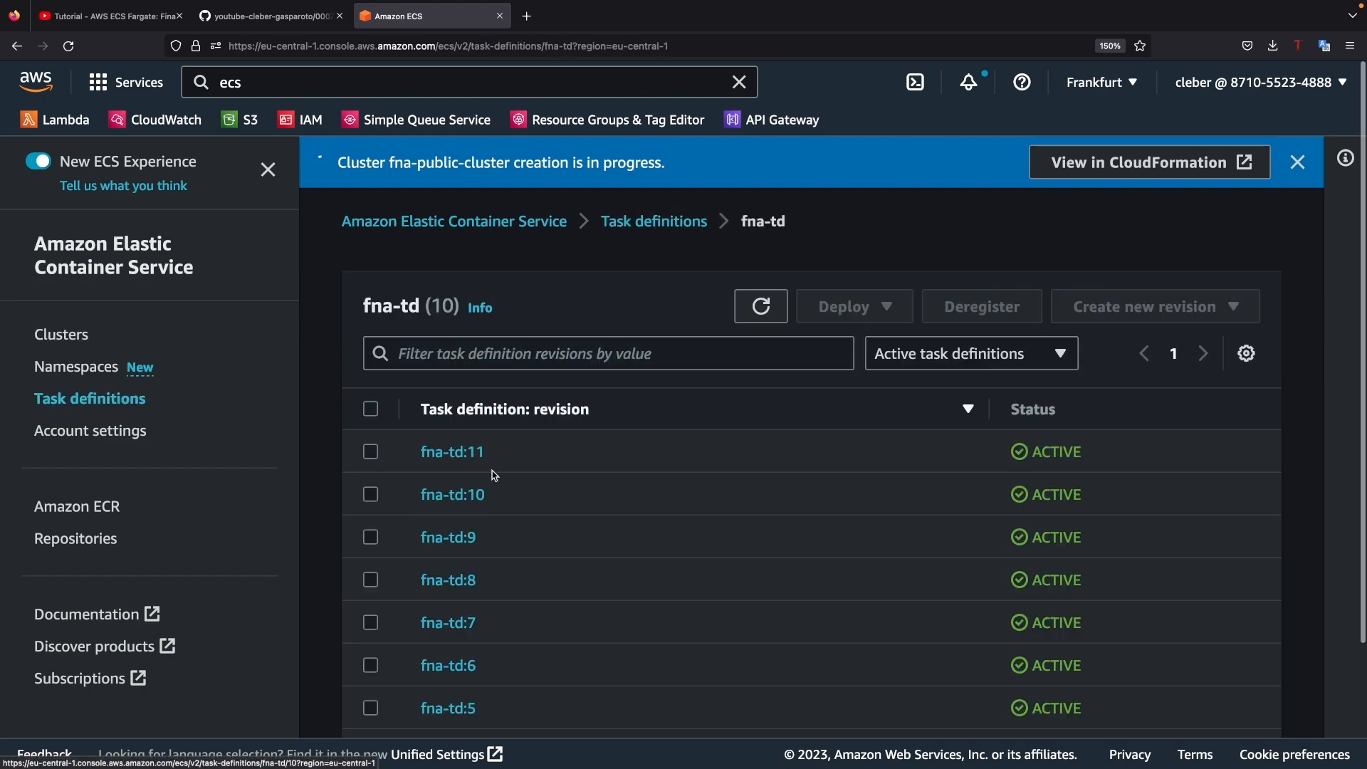
scroll(545, 472, down, 2)
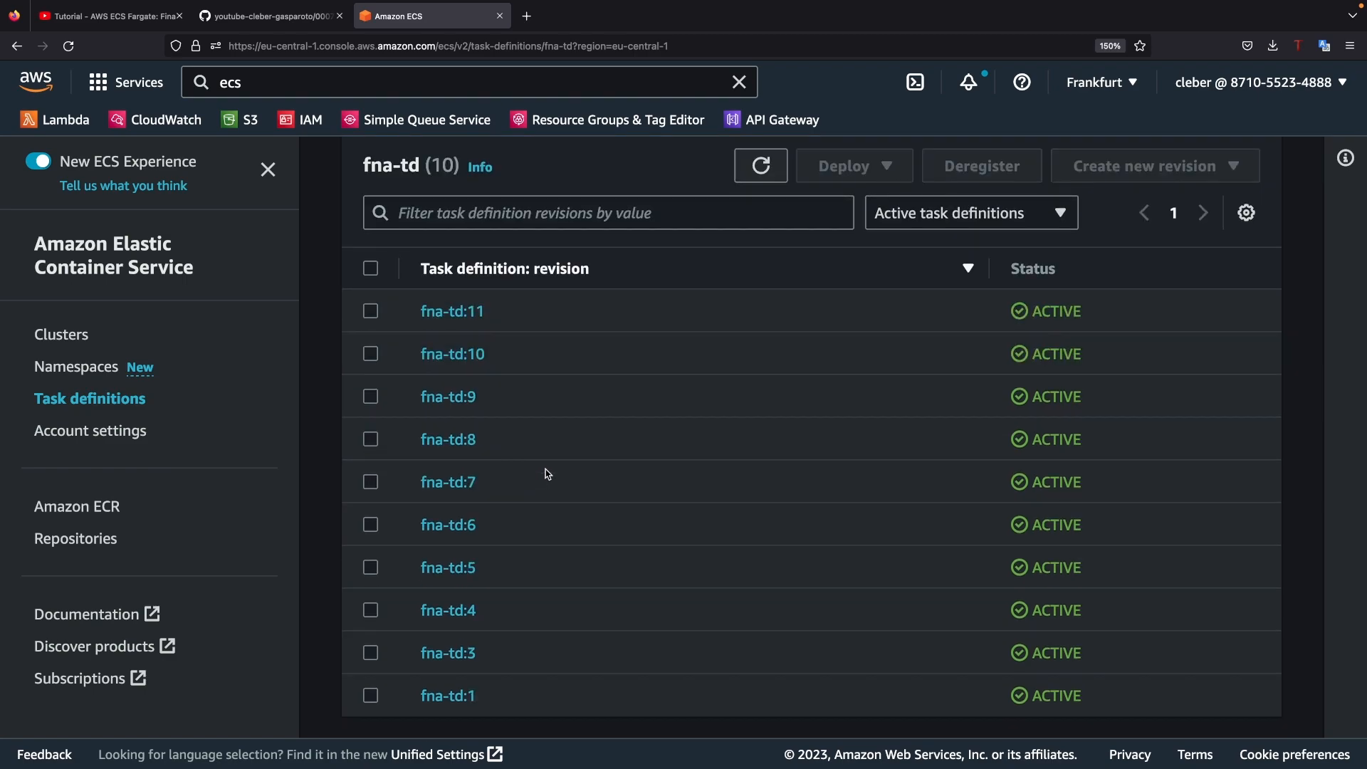
scroll(544, 470, up, 2)
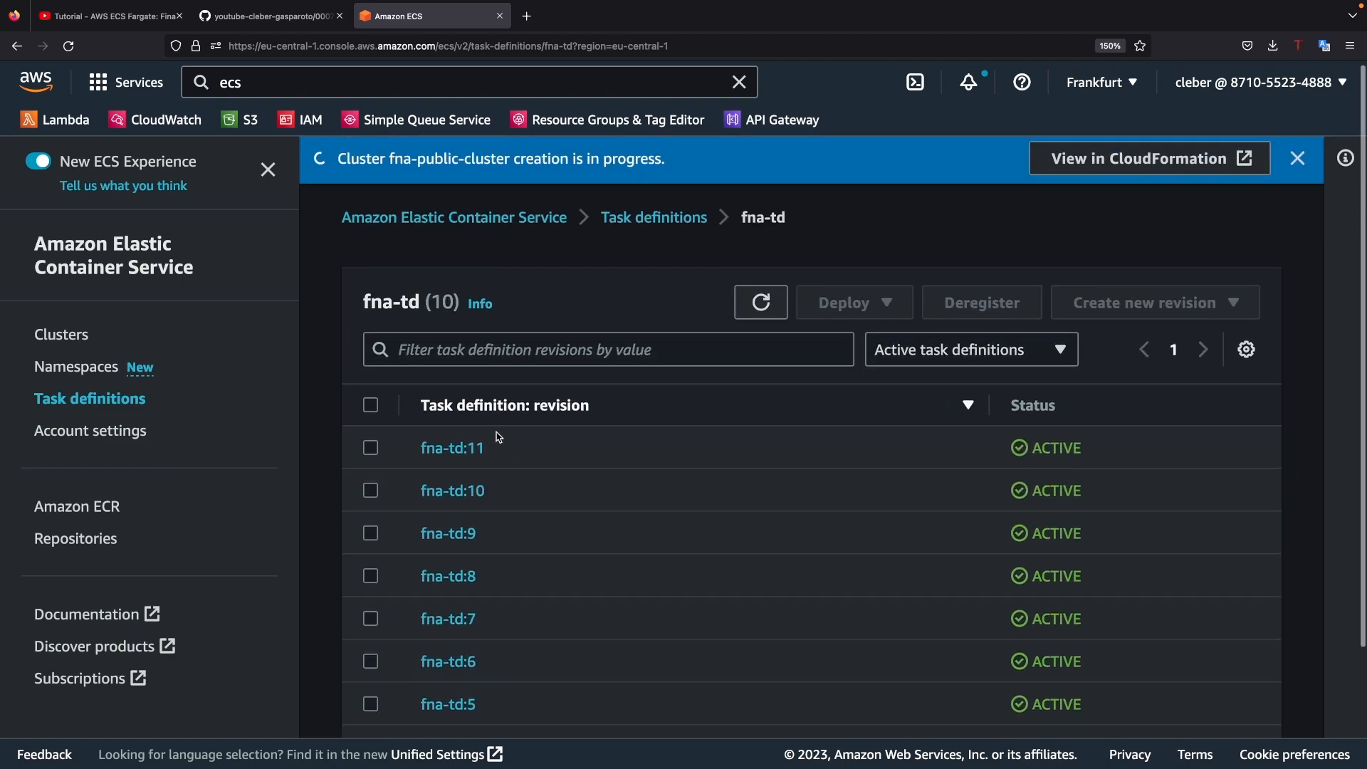
scroll(473, 662, down, 2)
scroll(473, 654, up, 1)
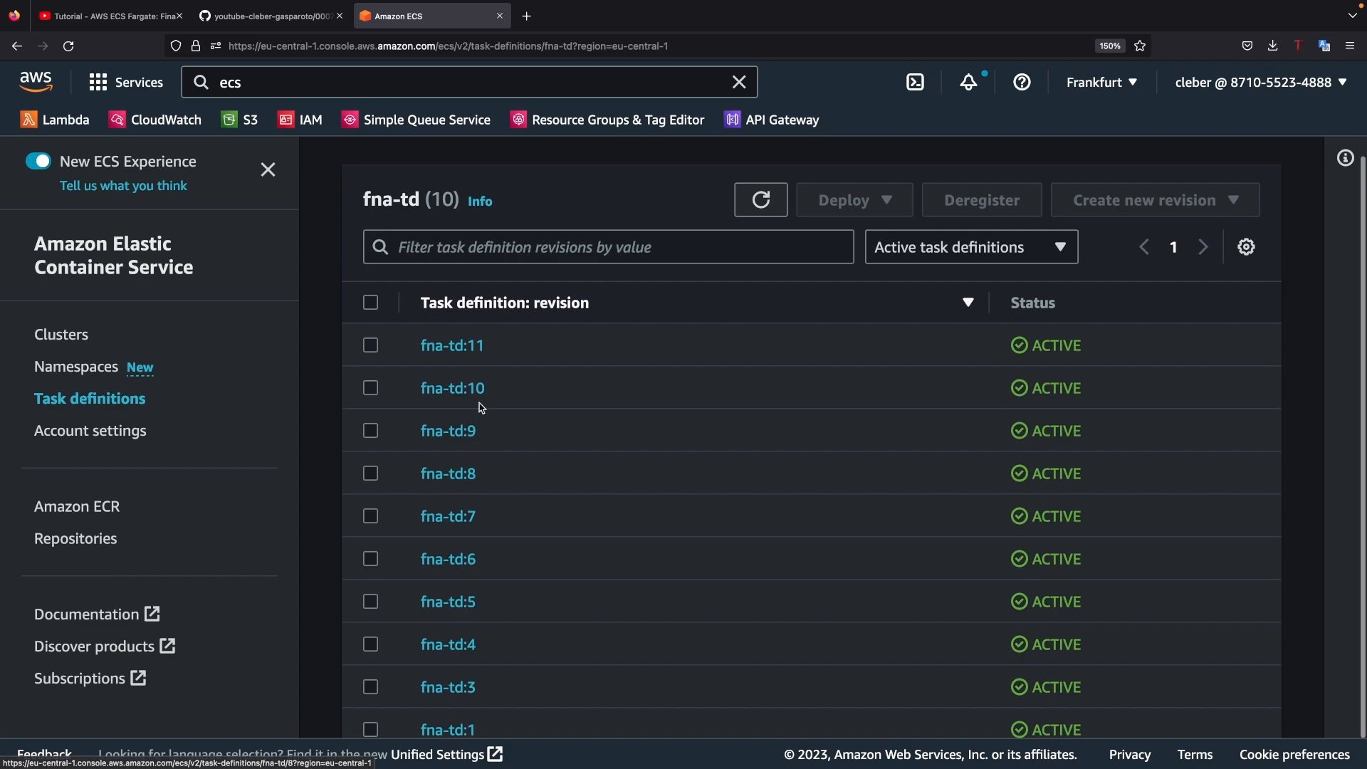
scroll(468, 393, up, 1)
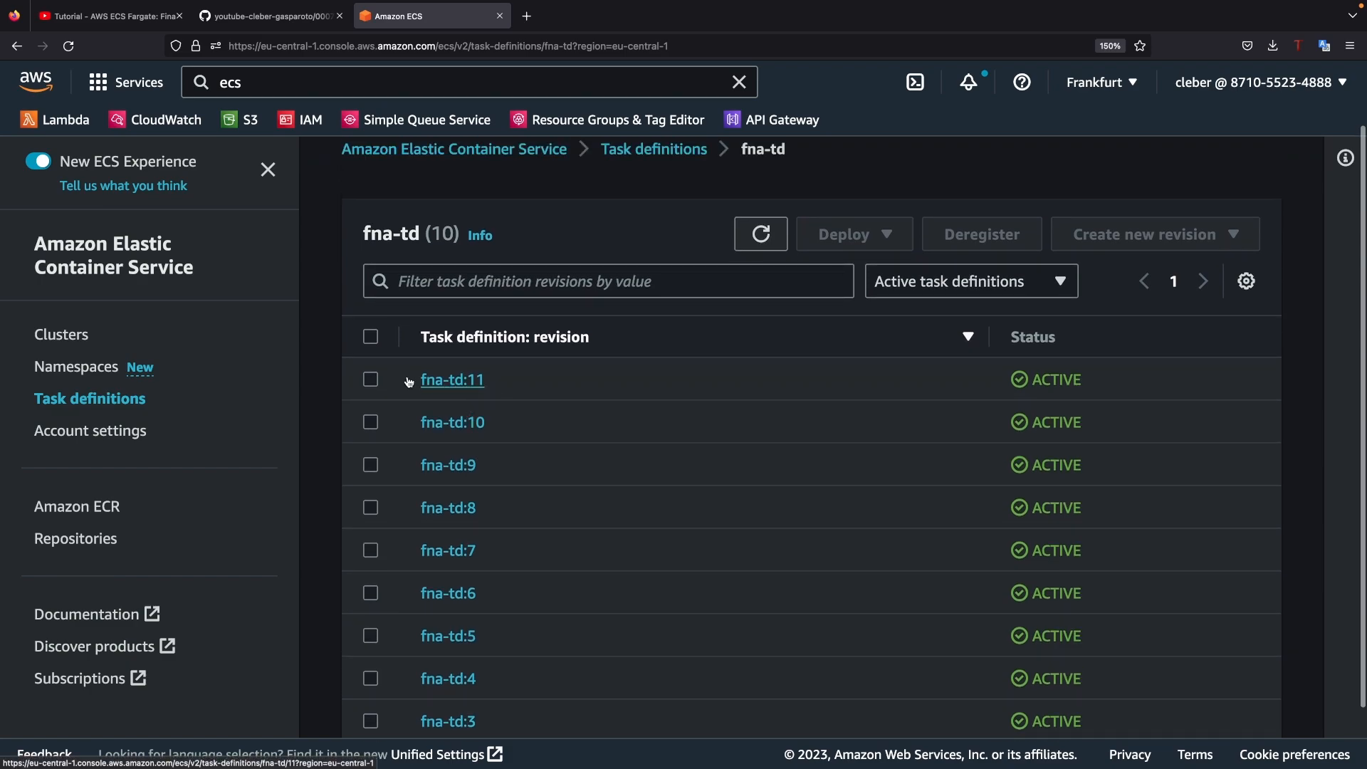
Step: Open fna-public-cluster from the cluster list and start creating a service in it
click(61, 338)
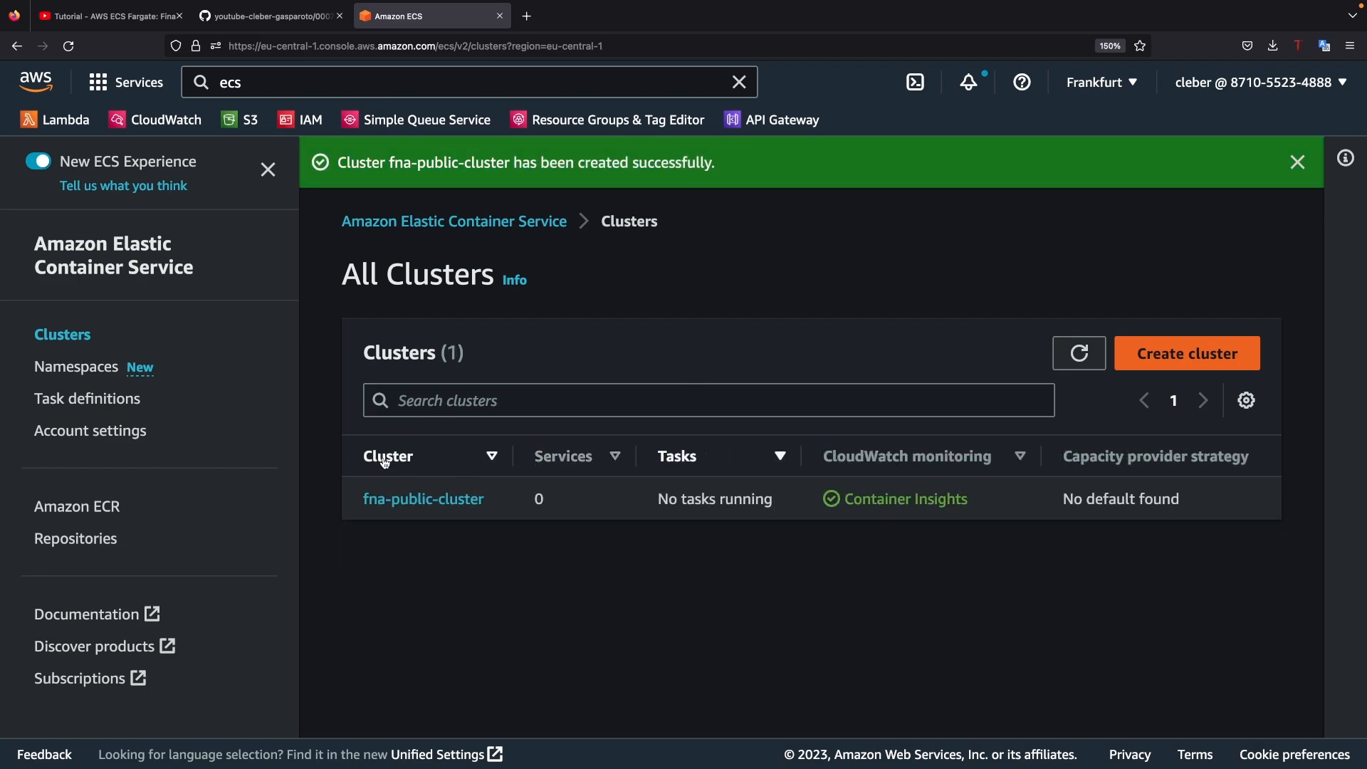
click(423, 502)
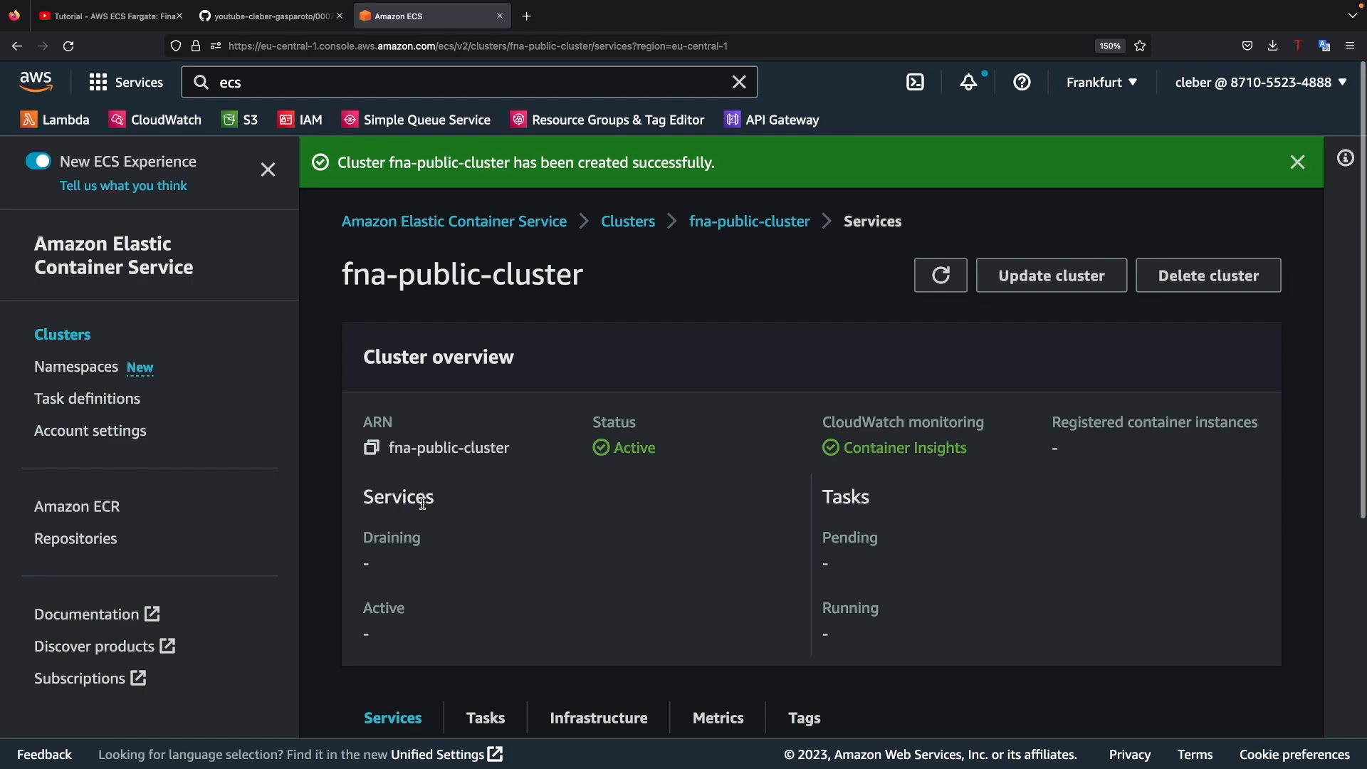
scroll(997, 443, down, 5)
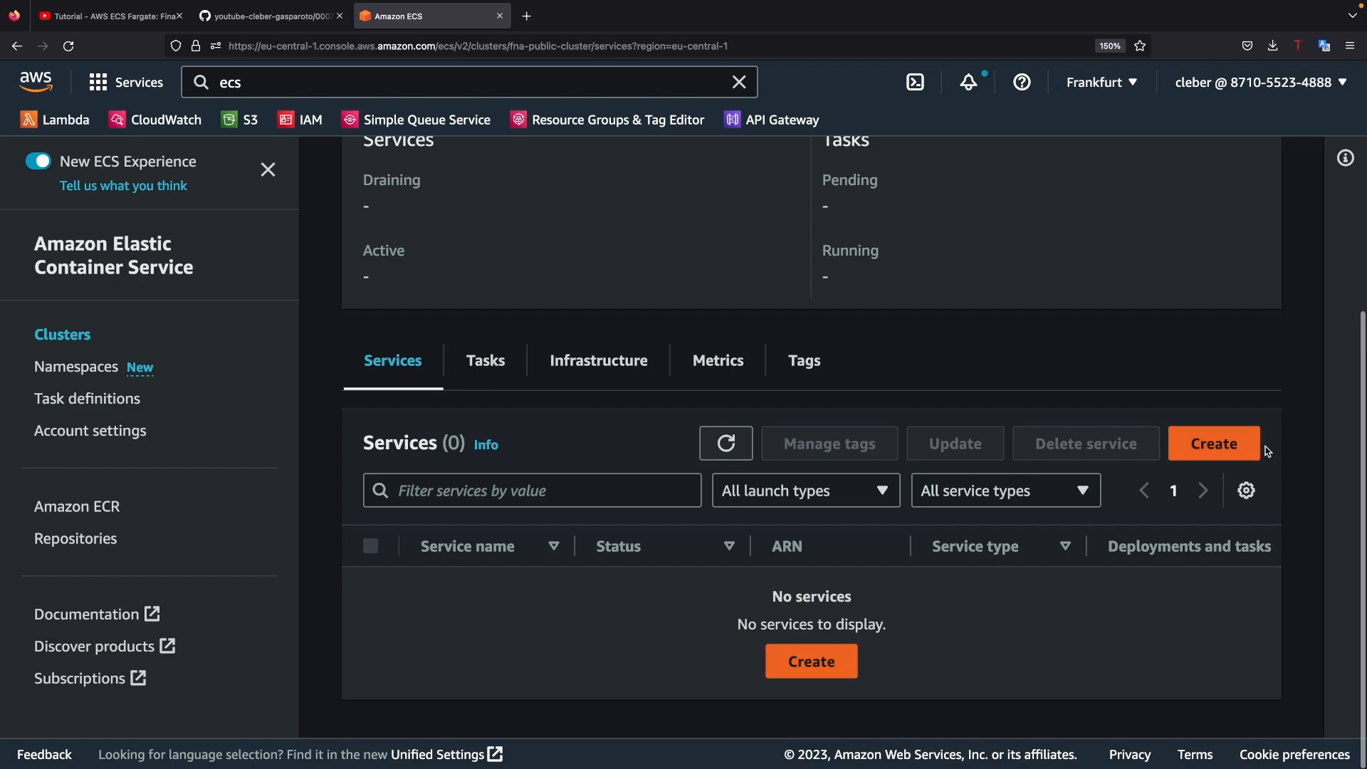
click(1247, 449)
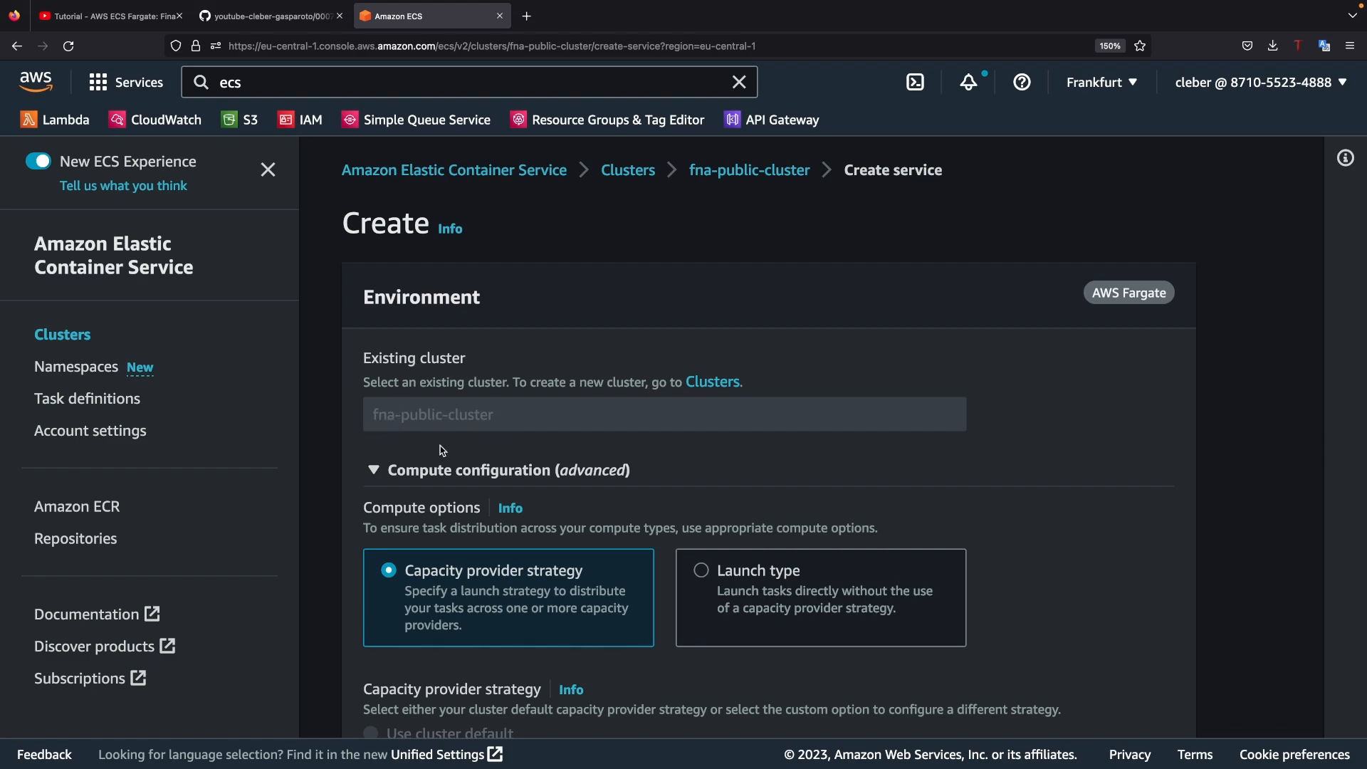
Step: Keep the Service application type and choose the fna-td task definition family at revision 11 (LATEST)
click(374, 471)
scroll(398, 463, down, 3)
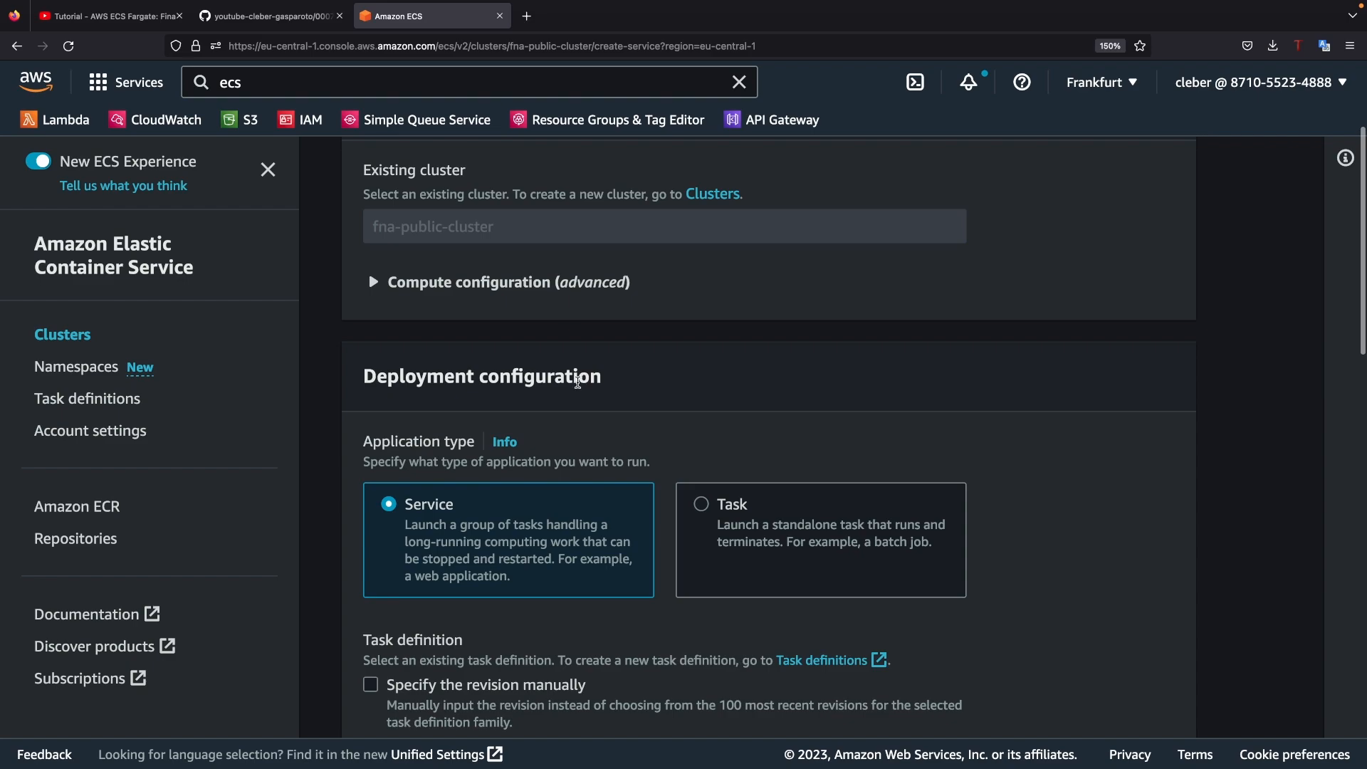
scroll(596, 396, down, 2)
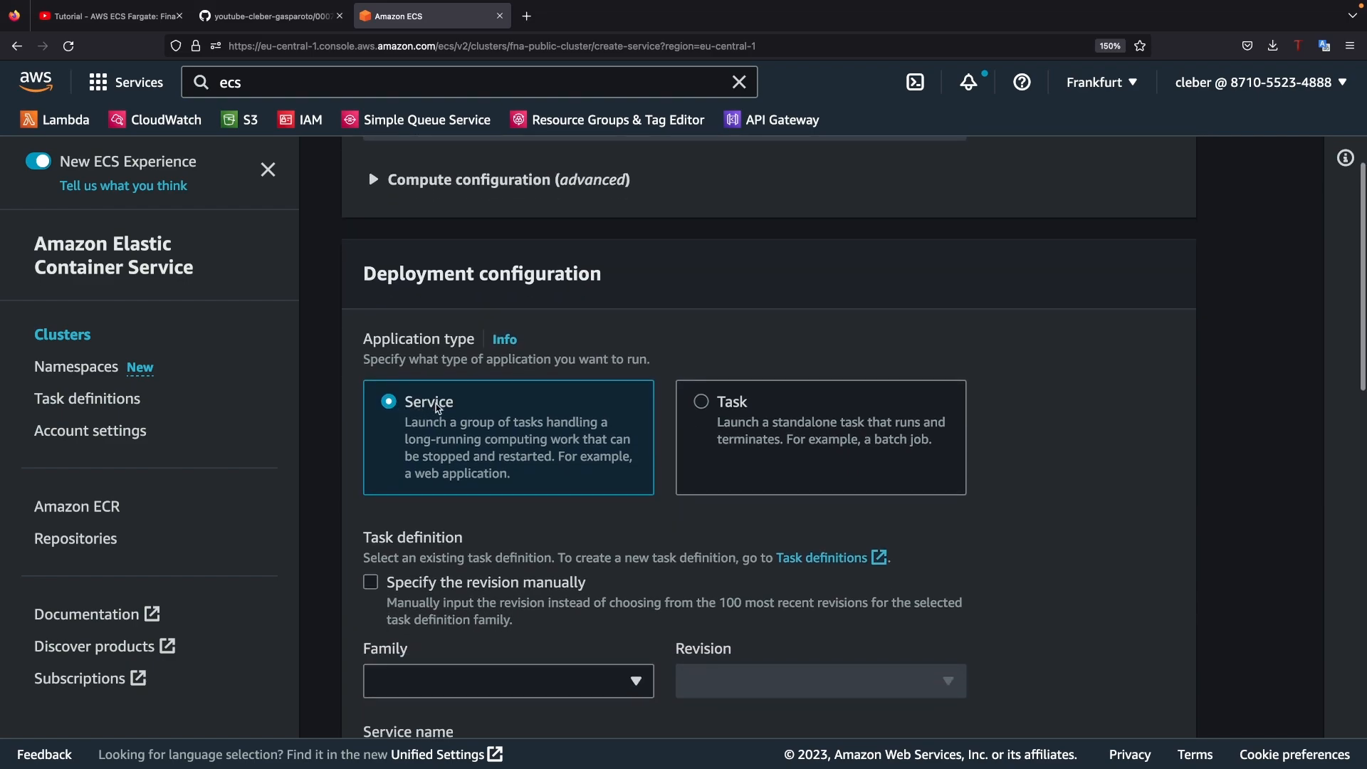
drag(407, 479, 522, 473)
click(522, 474)
scroll(522, 474, down, 3)
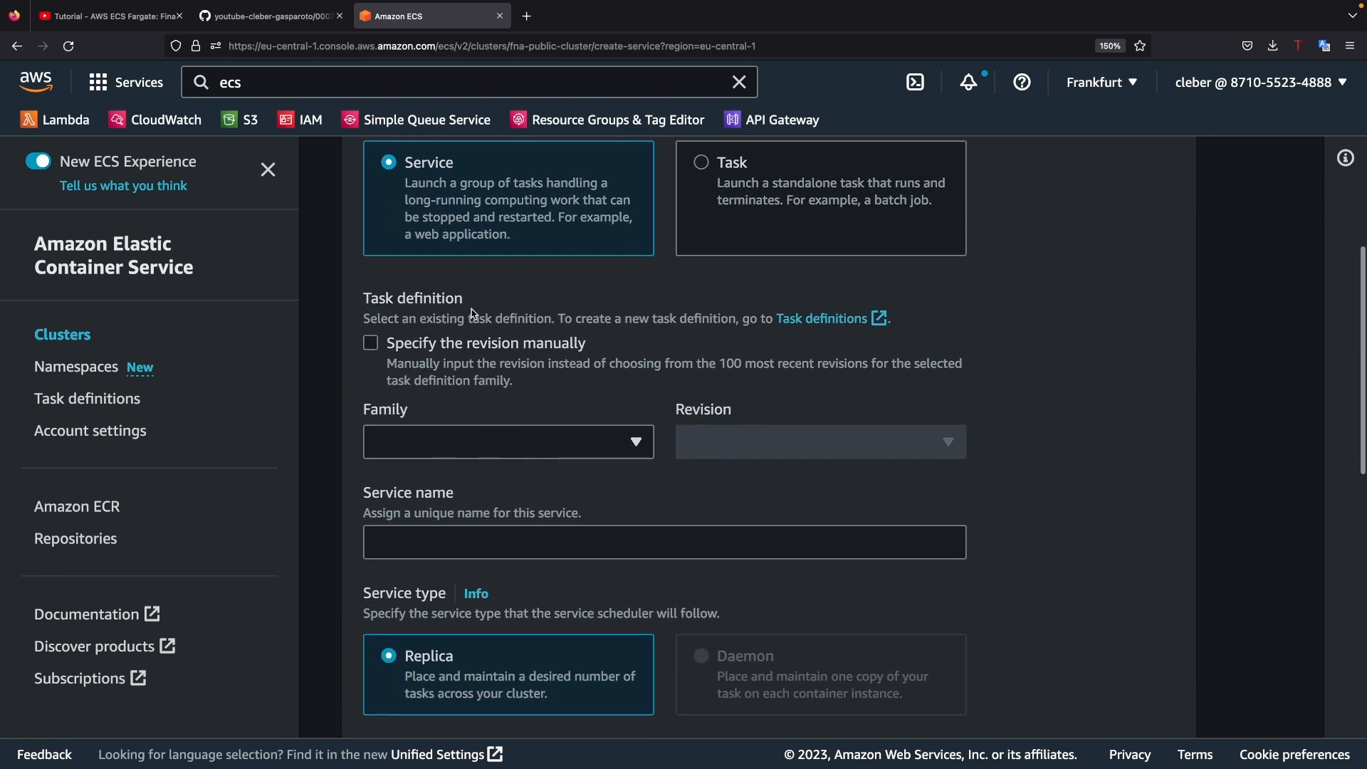
click(472, 451)
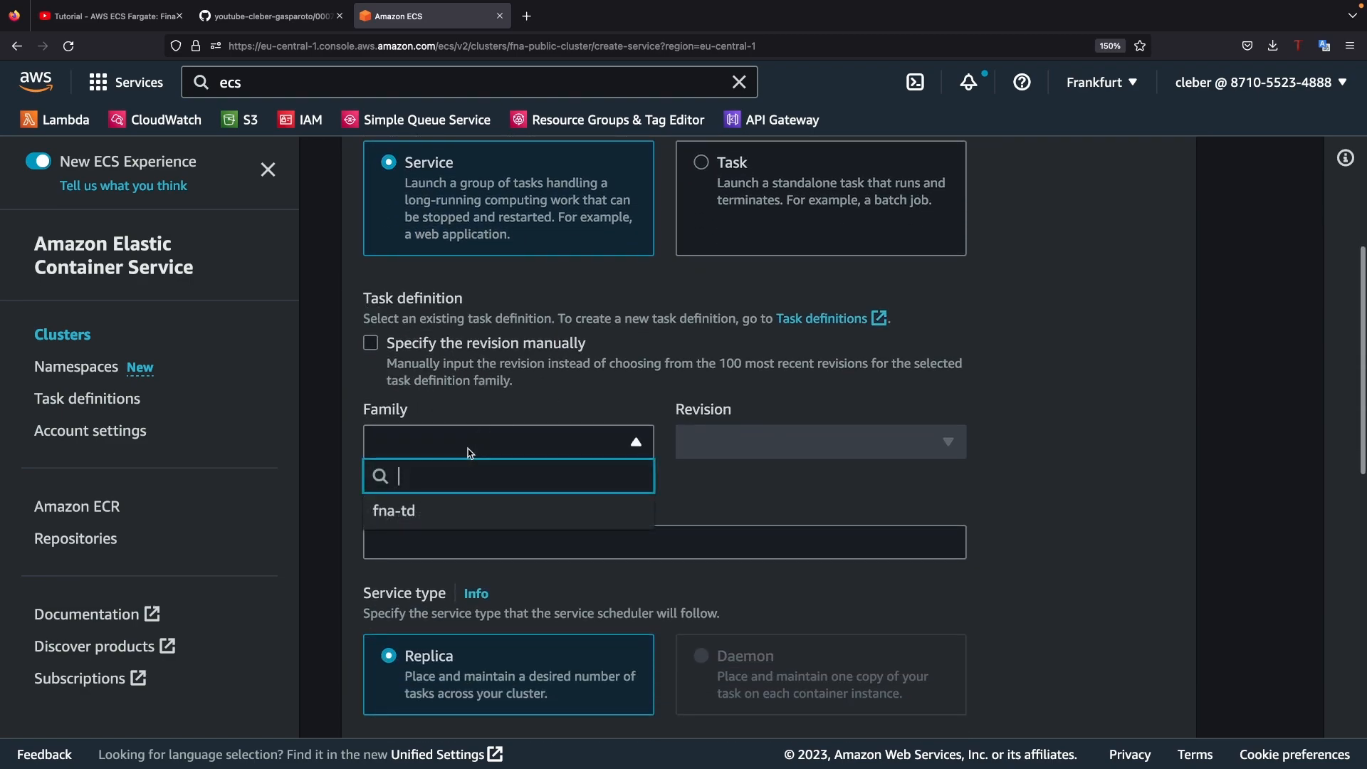
click(420, 513)
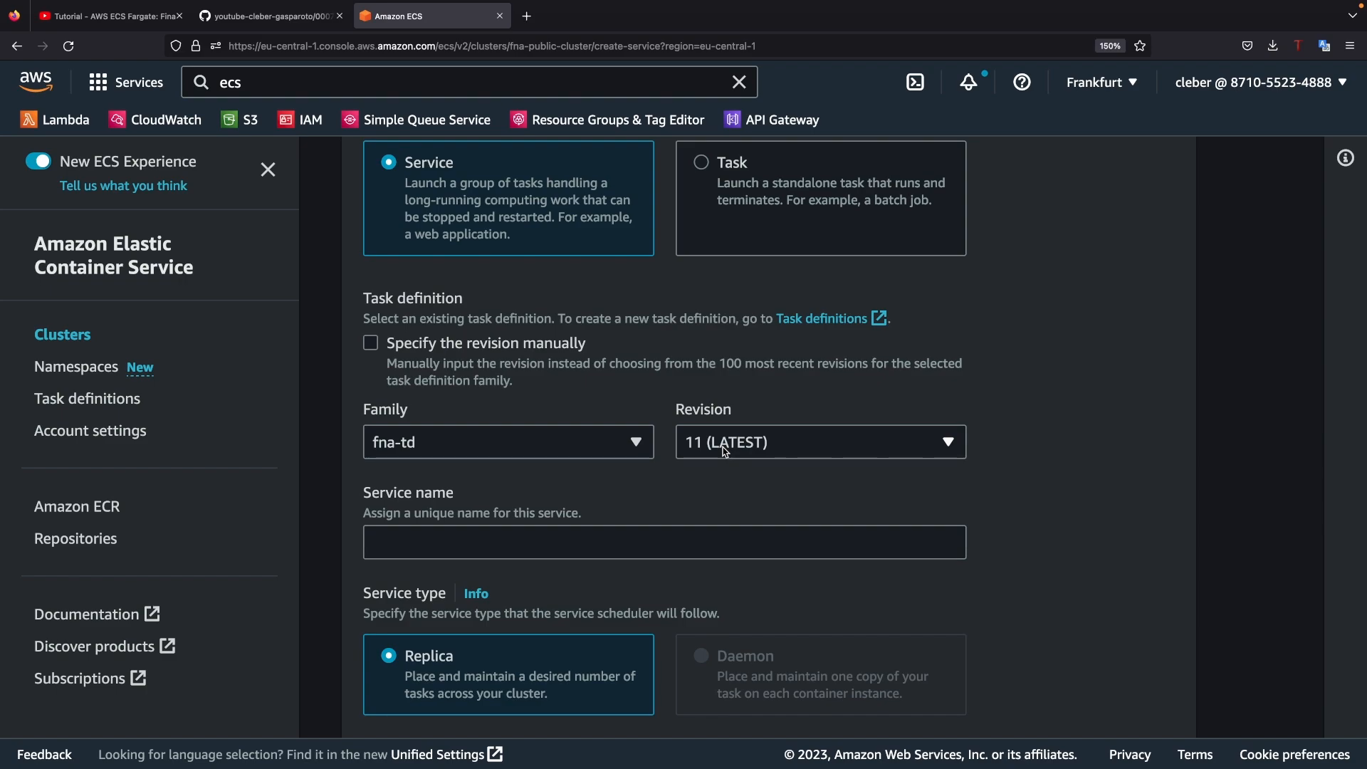
Step: Name the service fna-public-service and set its desired tasks to 2
click(454, 535)
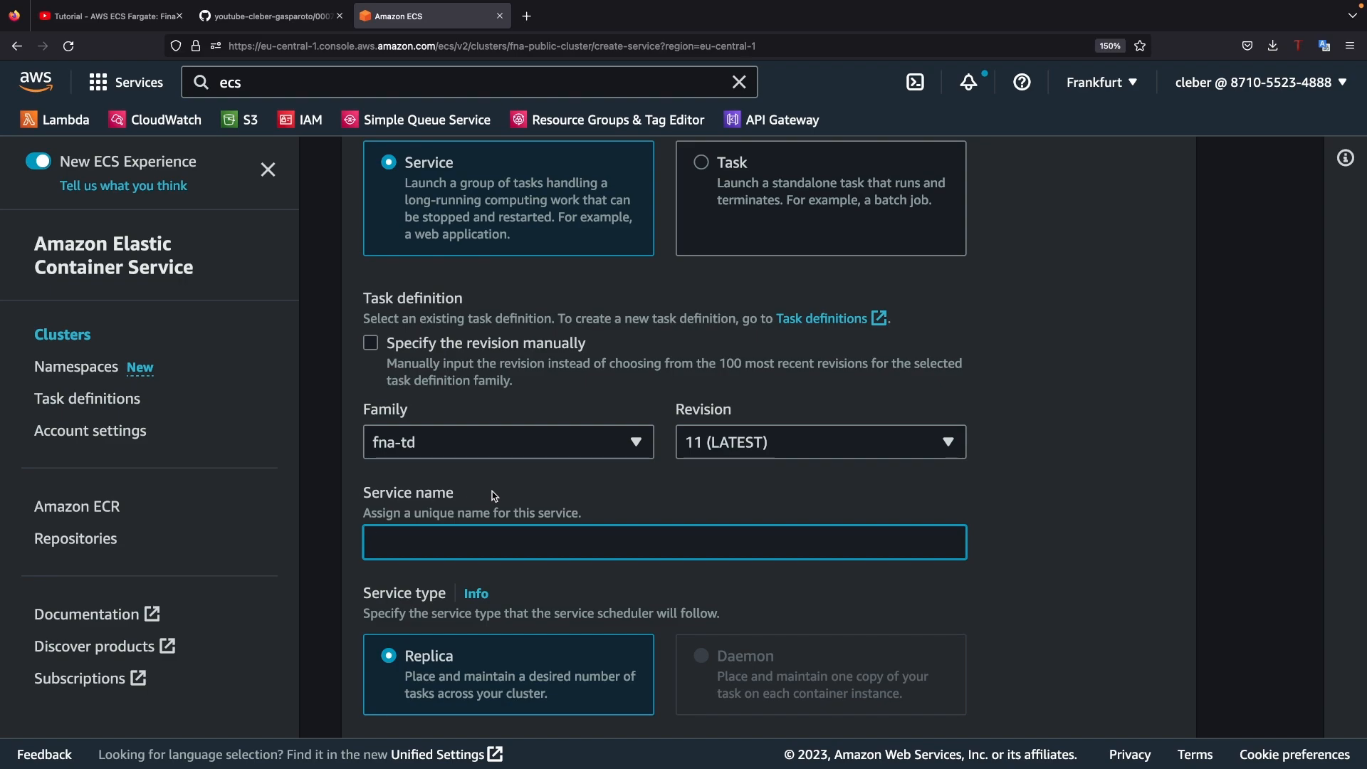
text(fna-public-service)
scroll(492, 489, down, 5)
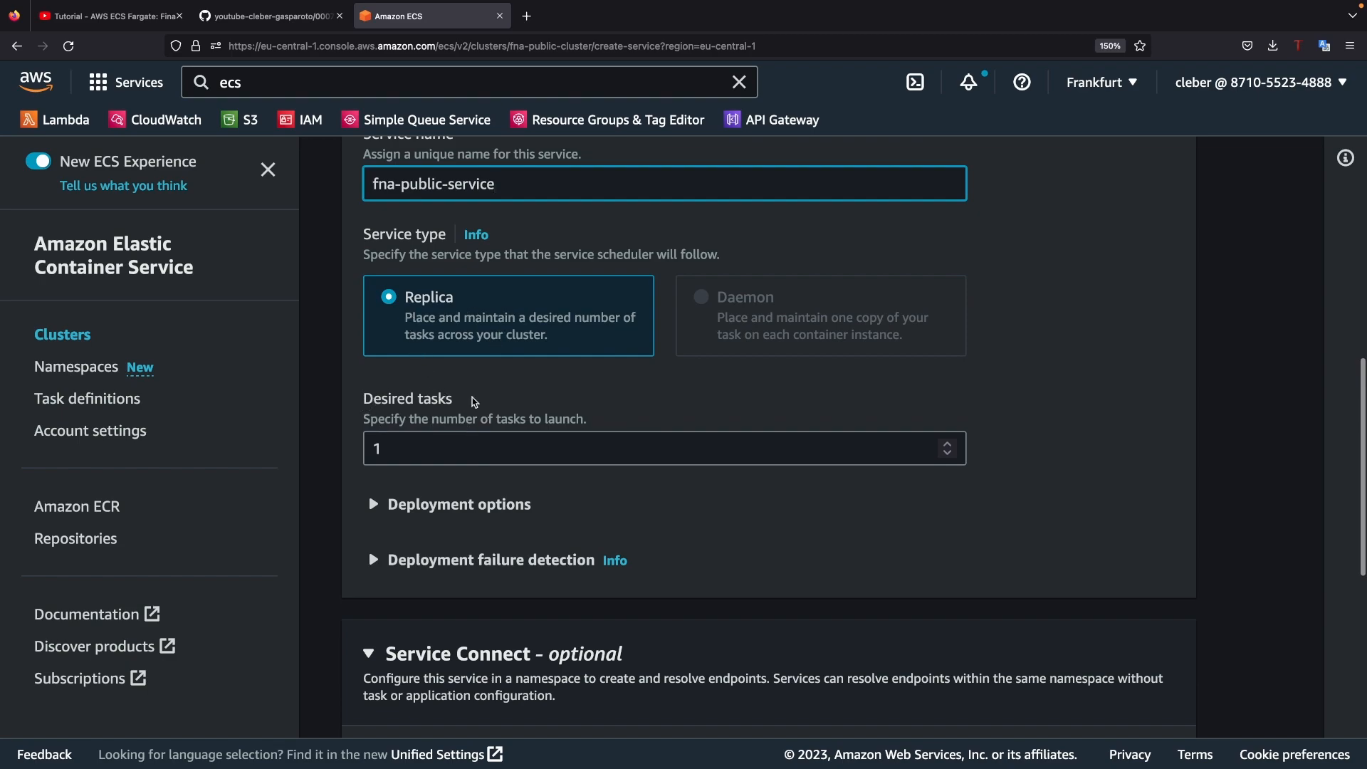
drag(404, 449, 355, 450)
text(2)
Step: Review the service's deployment options and deployment failure detection settings
scroll(609, 475, down, 2)
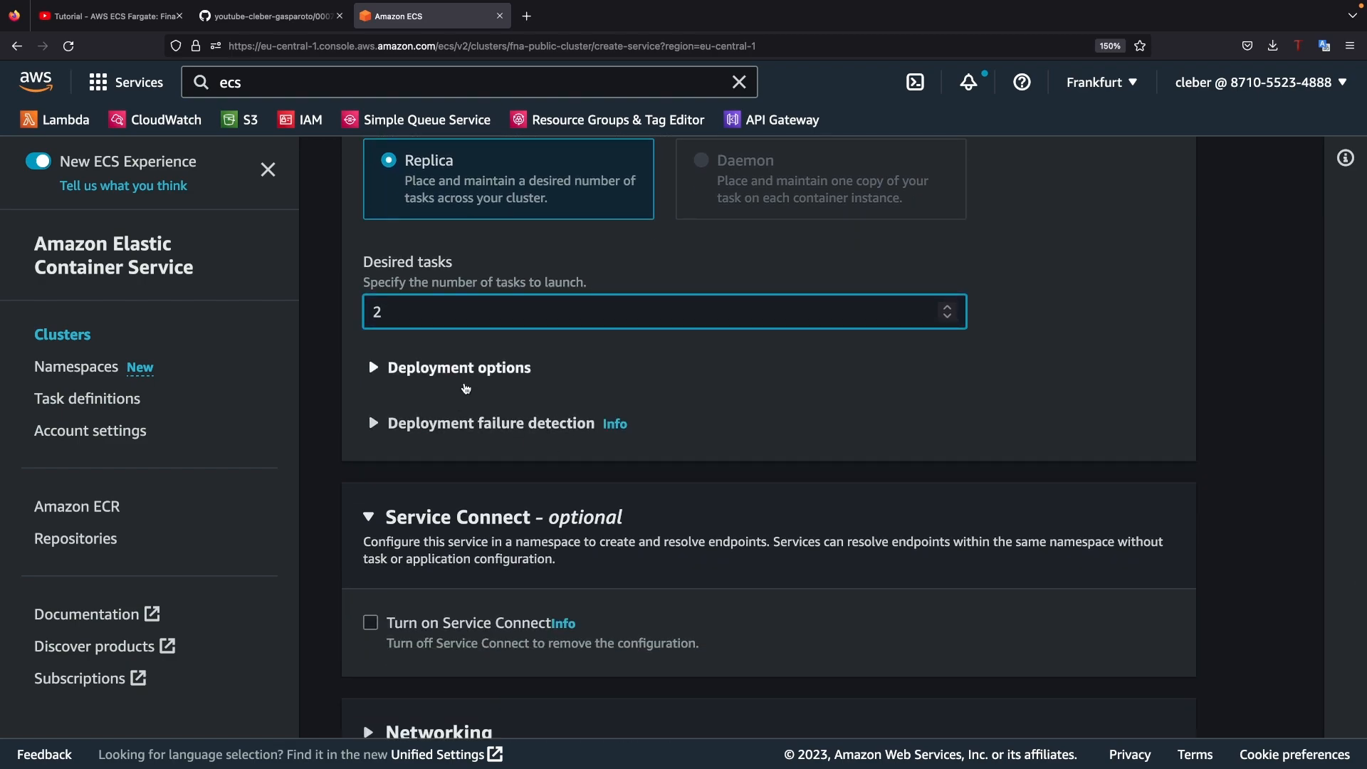
click(374, 376)
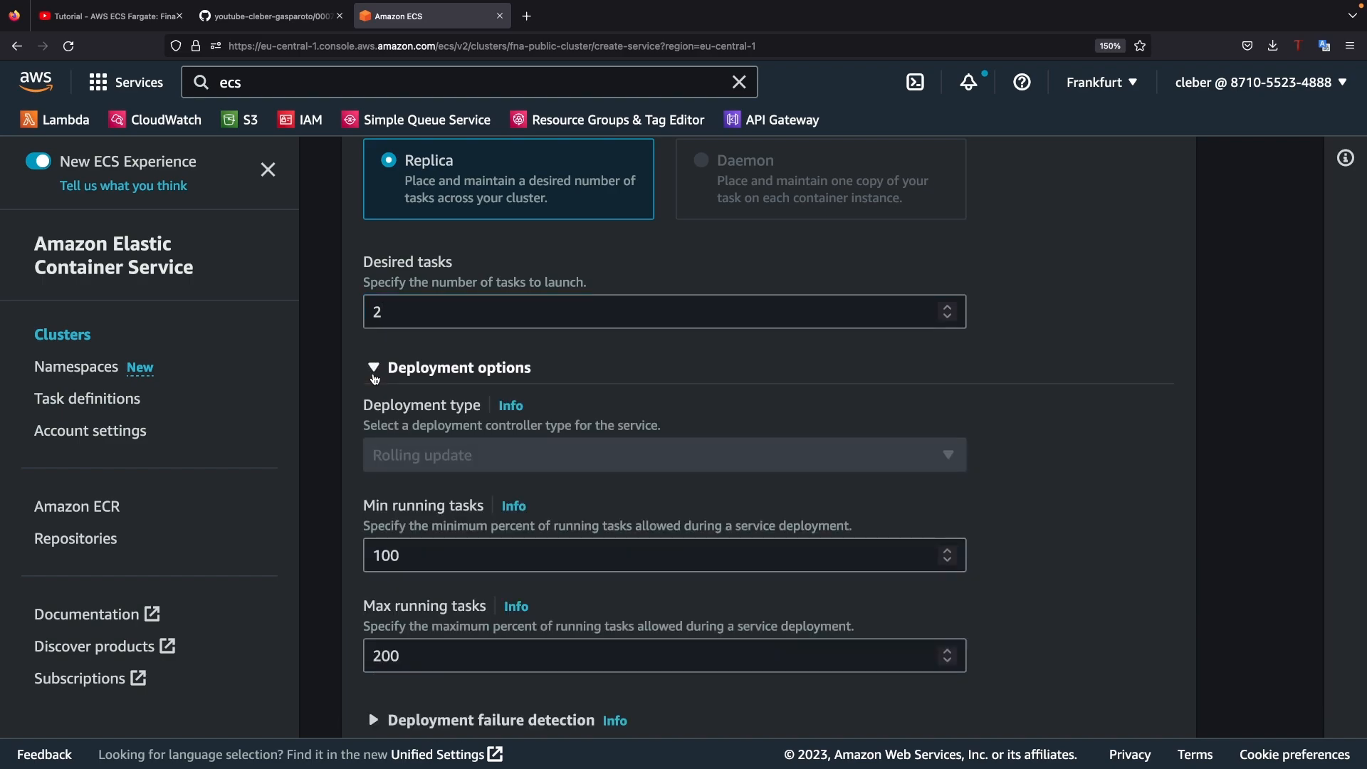
click(374, 376)
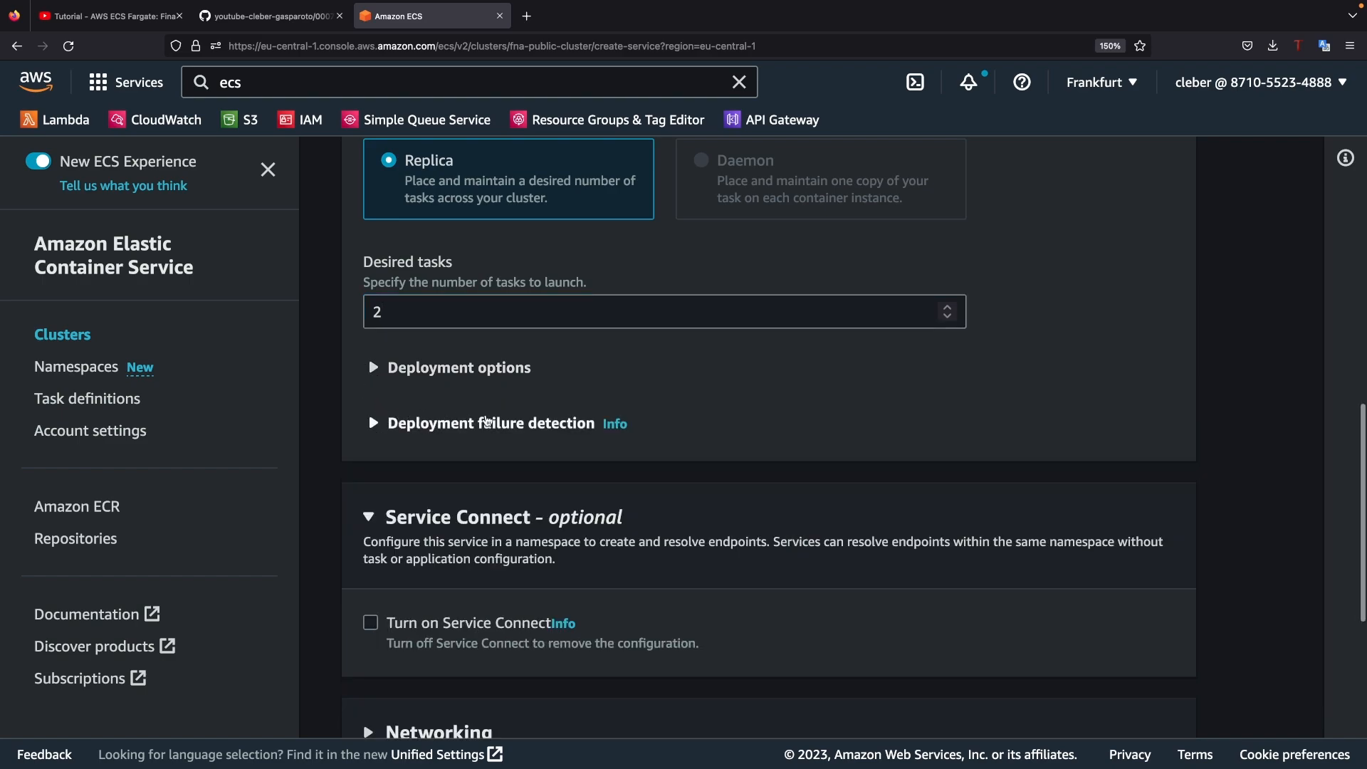
click(371, 427)
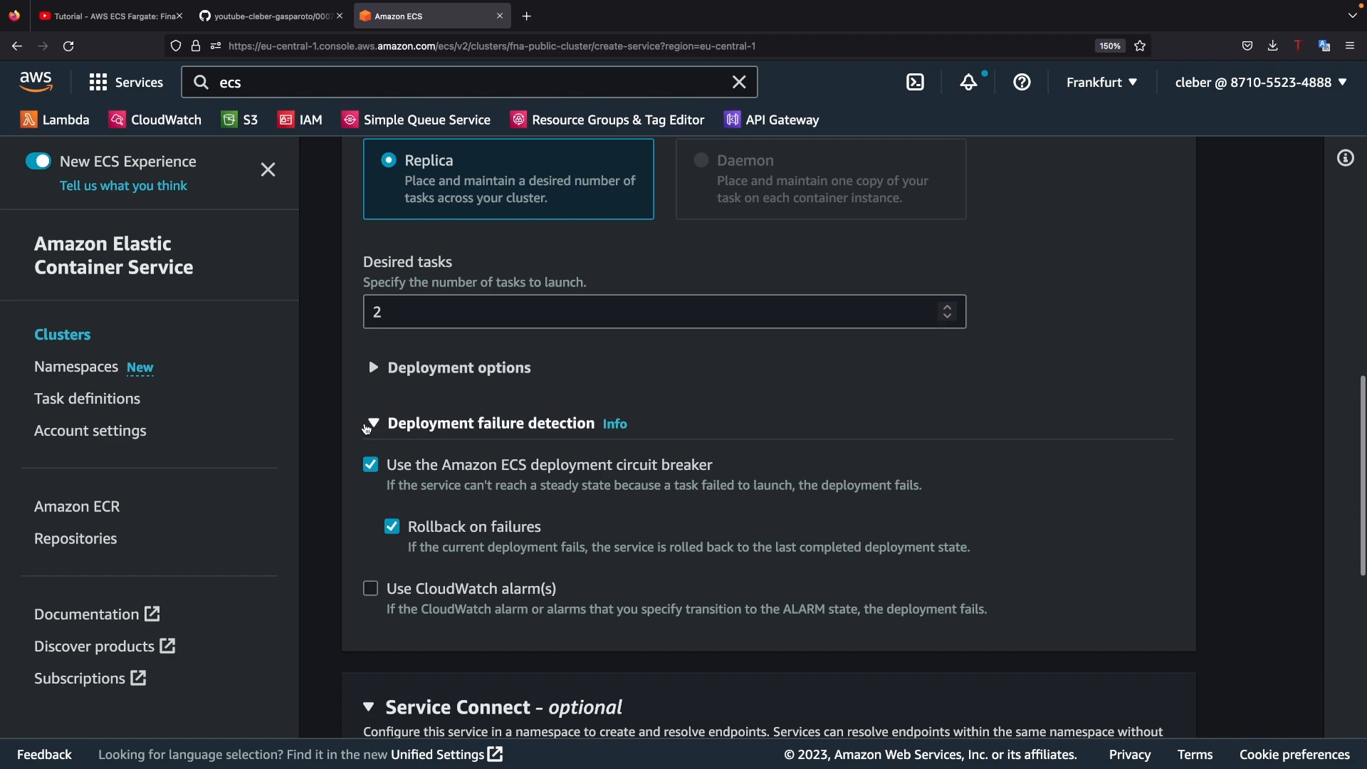
click(372, 427)
Step: Expand the service's networking settings and select fna-vpc as the VPC
scroll(463, 489, down, 2)
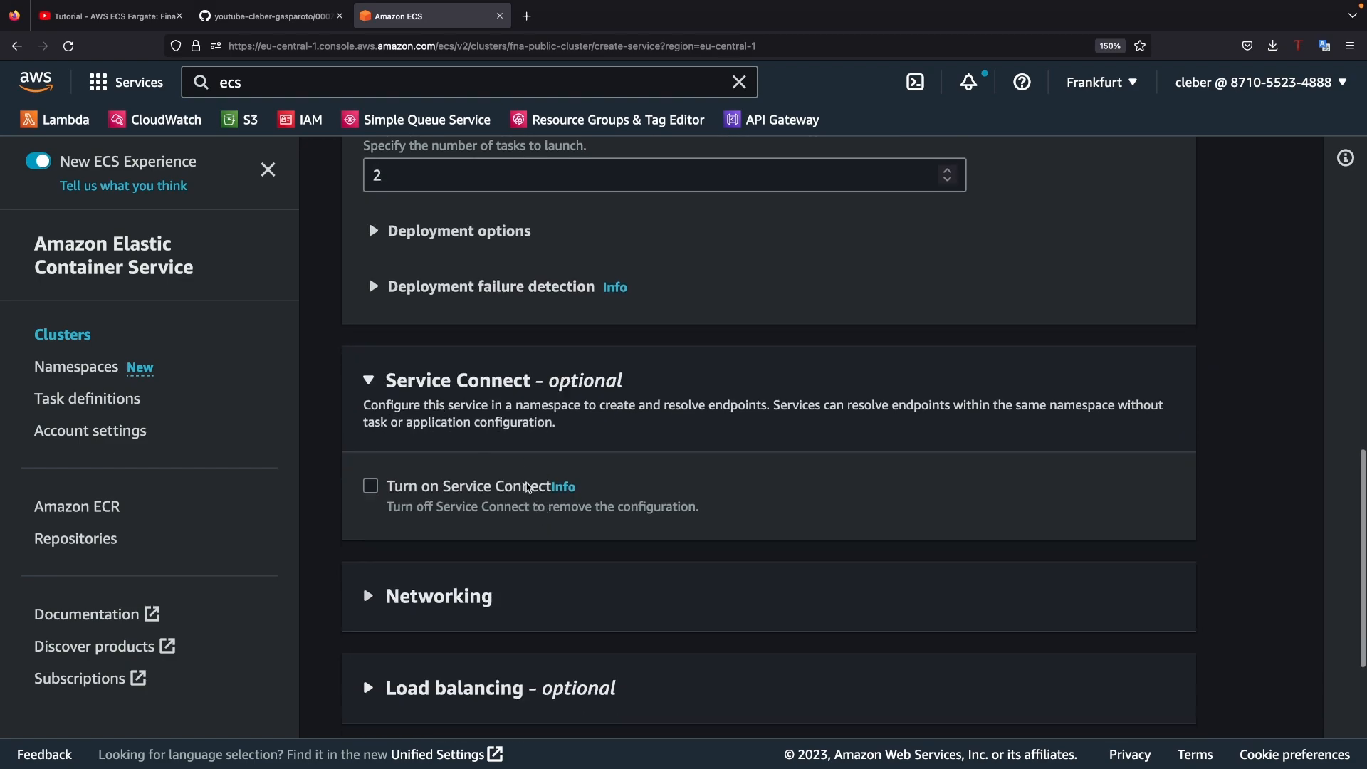
scroll(509, 466, down, 2)
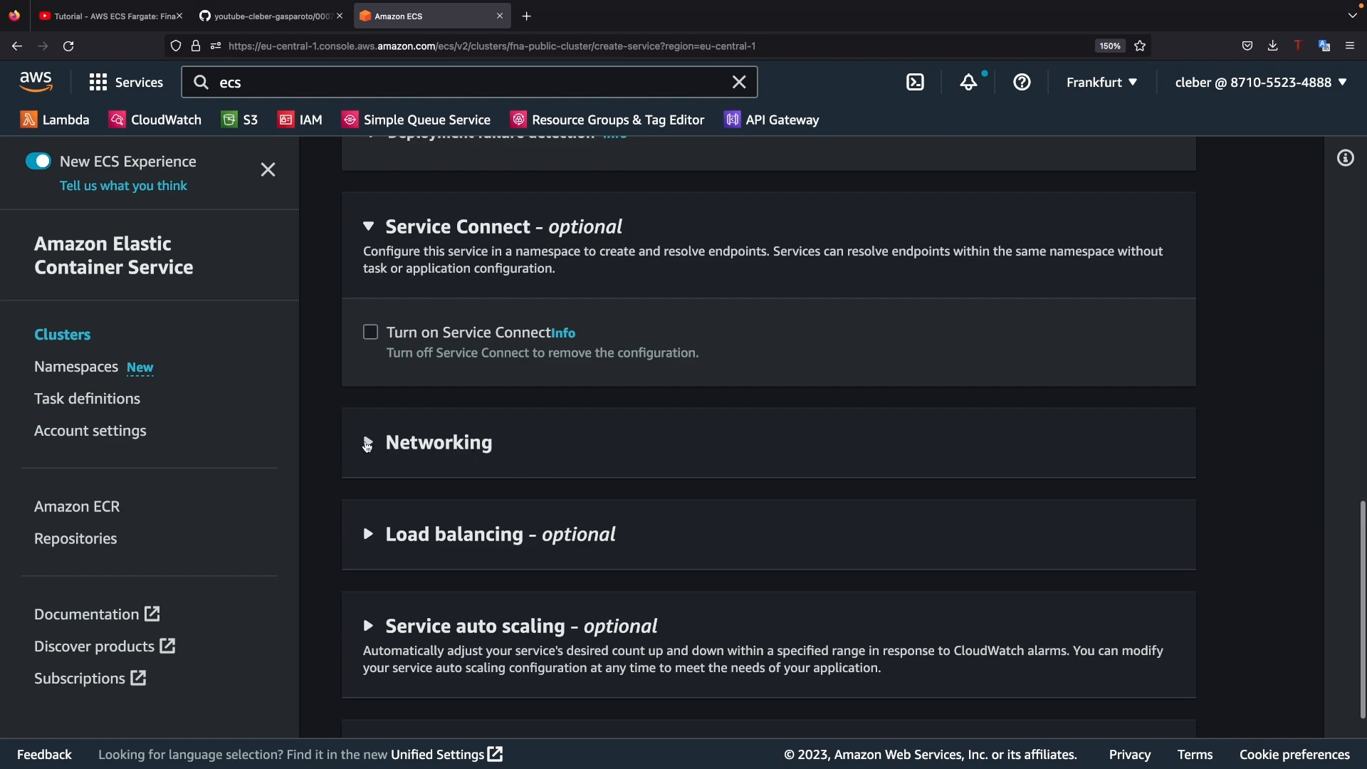
click(368, 443)
scroll(539, 479, down, 1)
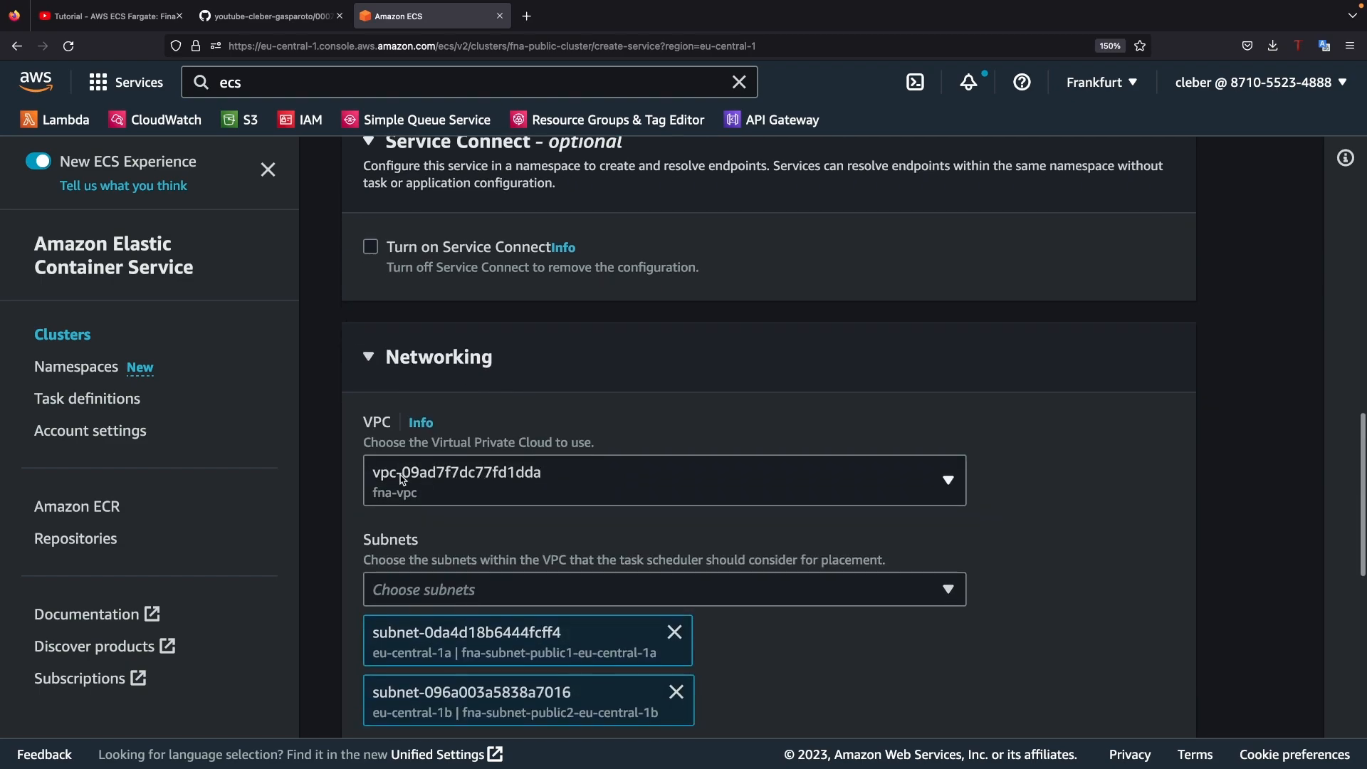
click(417, 493)
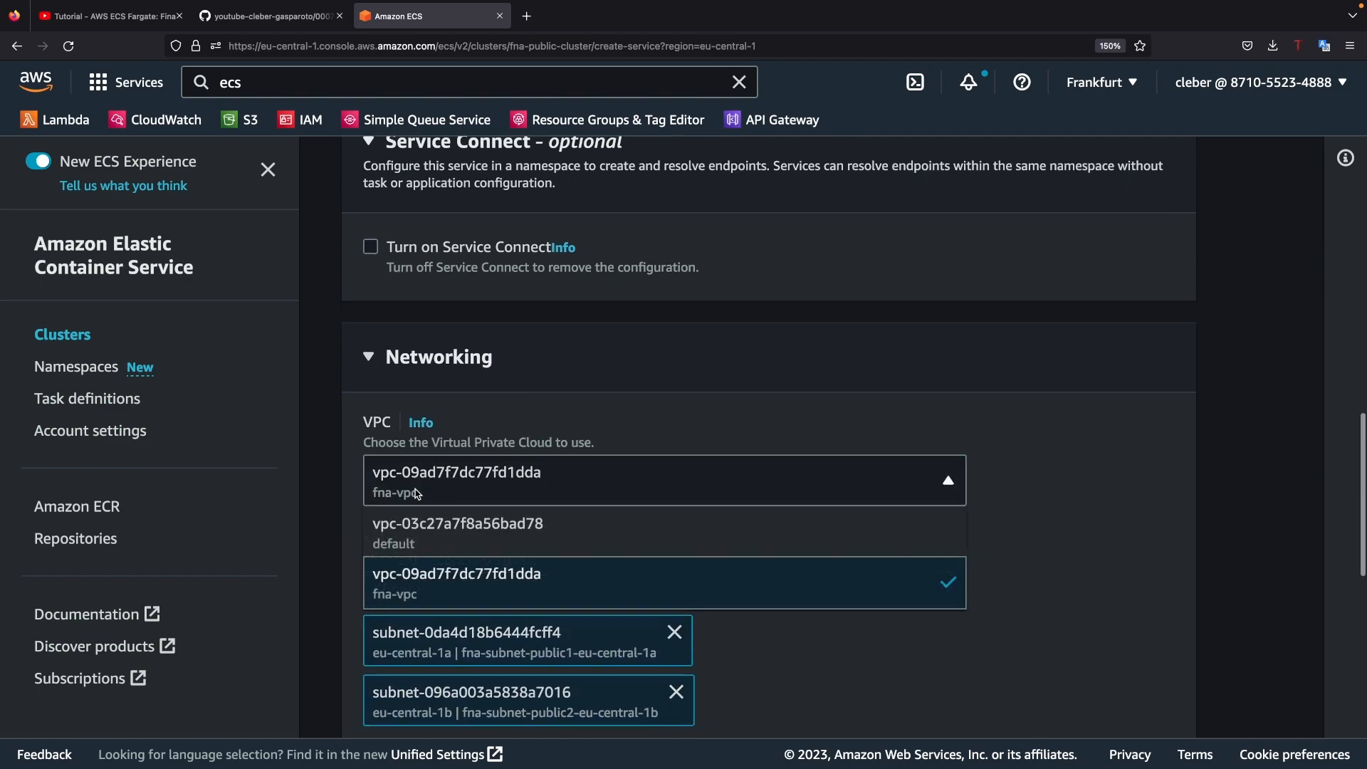
click(414, 587)
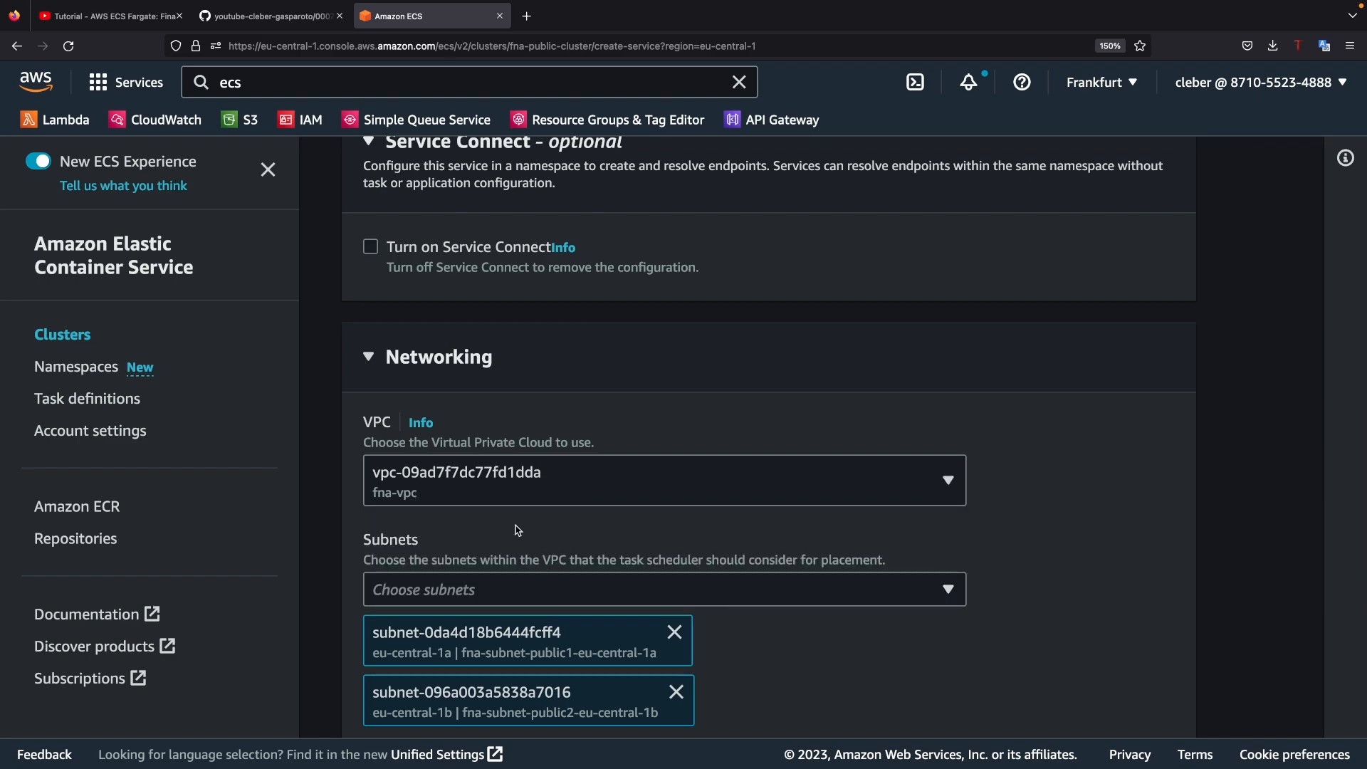
Step: Choose to create a new security group for the service and name it fna-service-pub-sg
scroll(518, 531, down, 5)
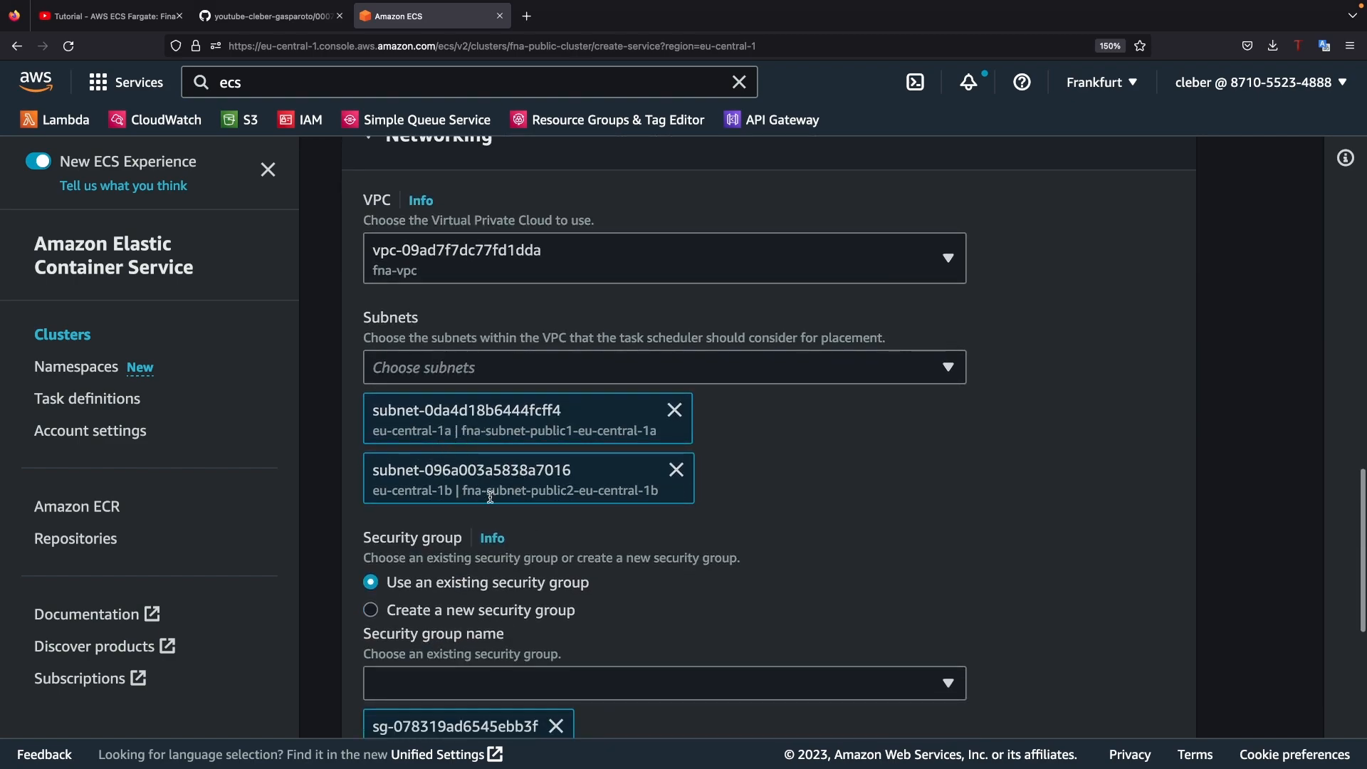
scroll(596, 526, down, 1)
scroll(597, 527, down, 2)
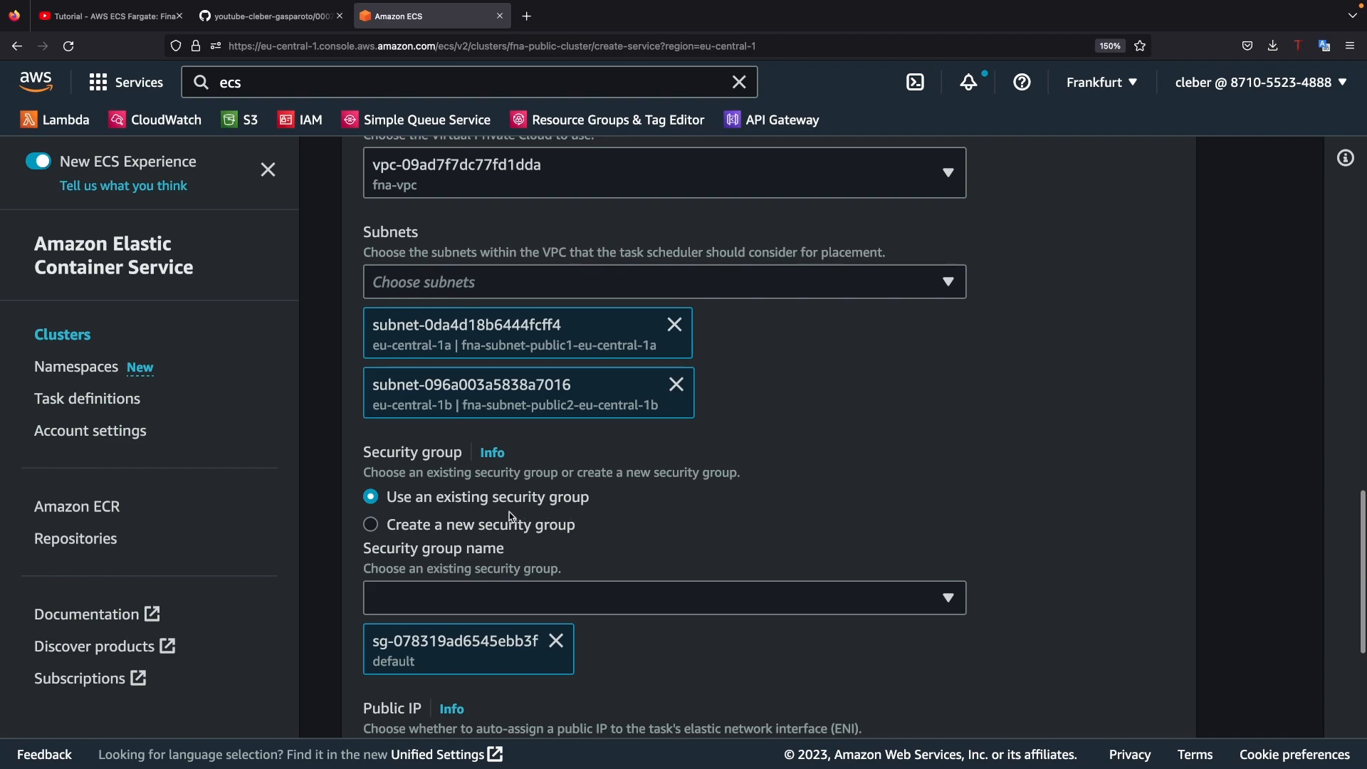
click(371, 526)
click(431, 626)
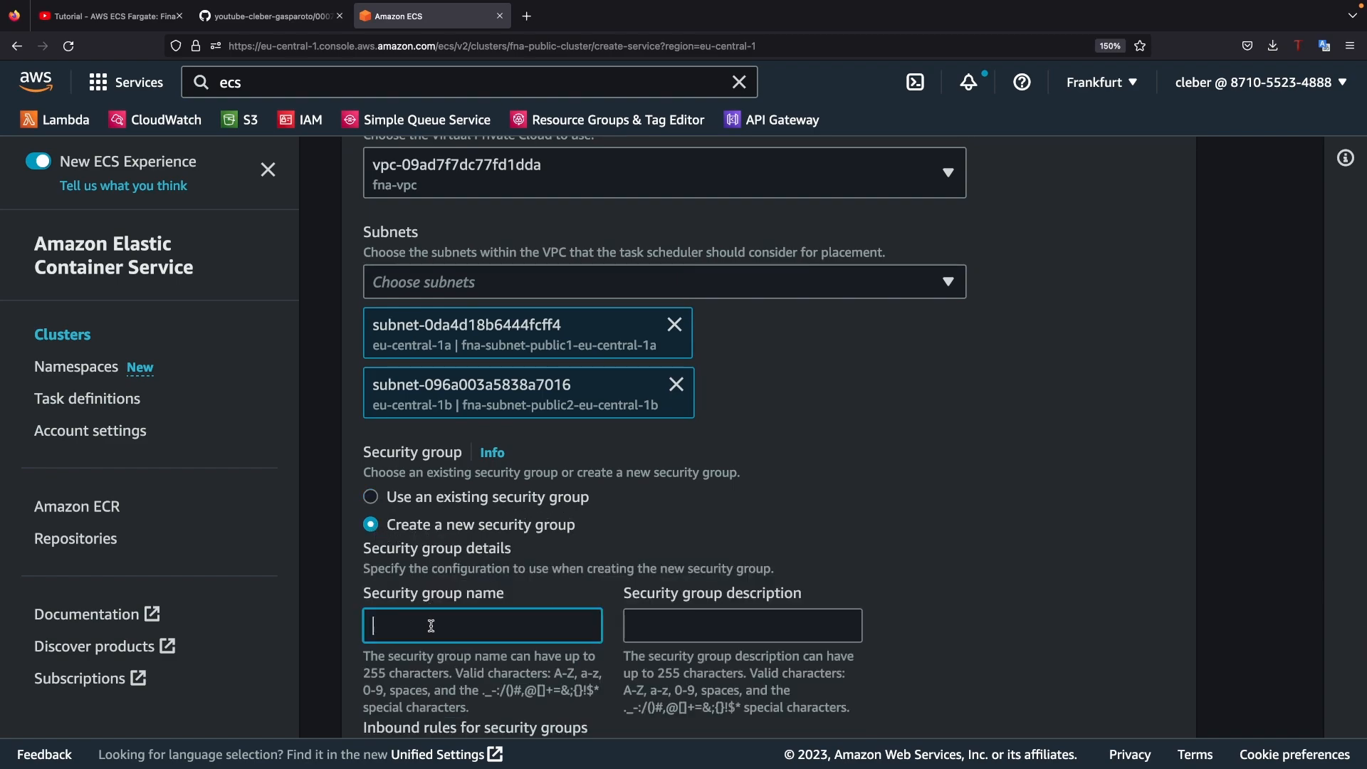
text(fna-service-pu)
key(BackSpace)
text(ice-pub-sg)
key(Left)
key(Left)
key(Left)
Step: Set the service's load balancer type to Application Load Balancer and use the existing load balancer fna-alb
scroll(459, 505, down, 4)
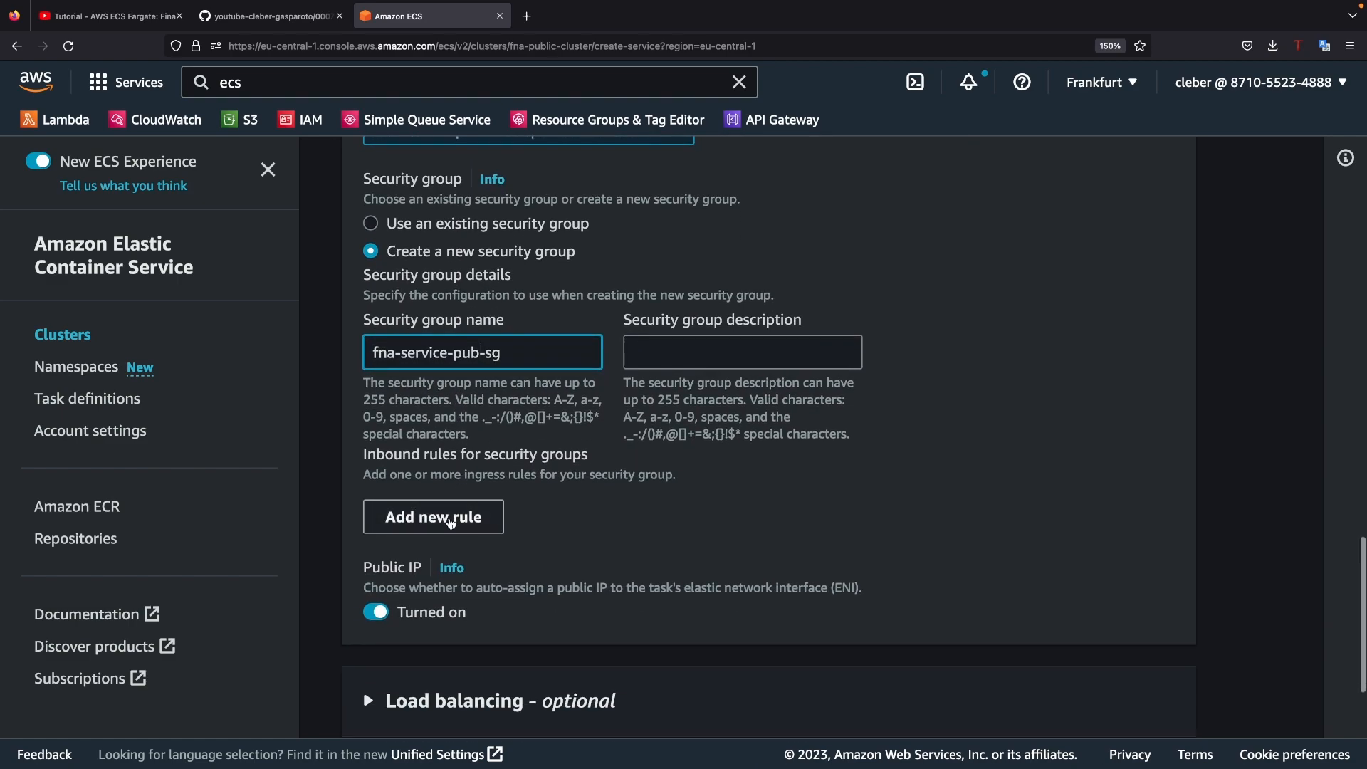
scroll(485, 523, down, 1)
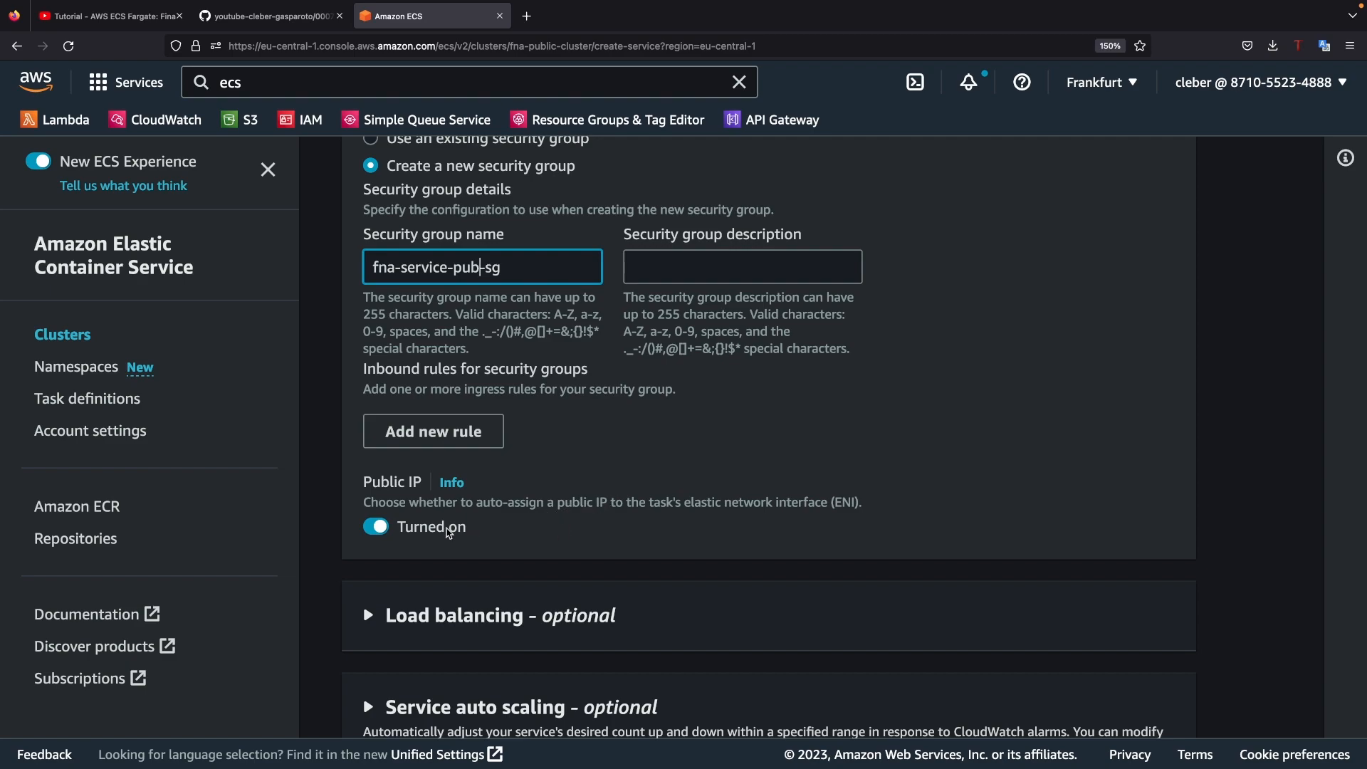
scroll(489, 524, down, 1)
scroll(489, 524, down, 2)
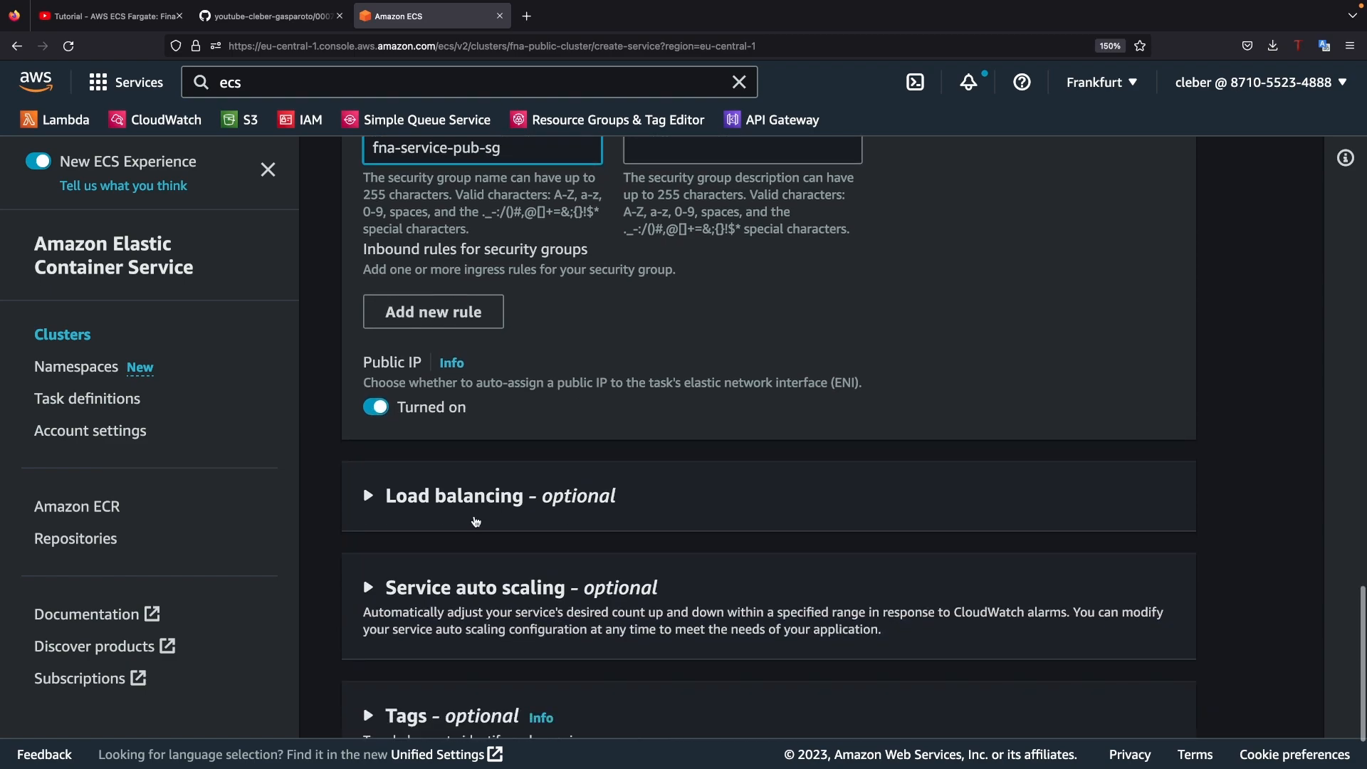
click(366, 496)
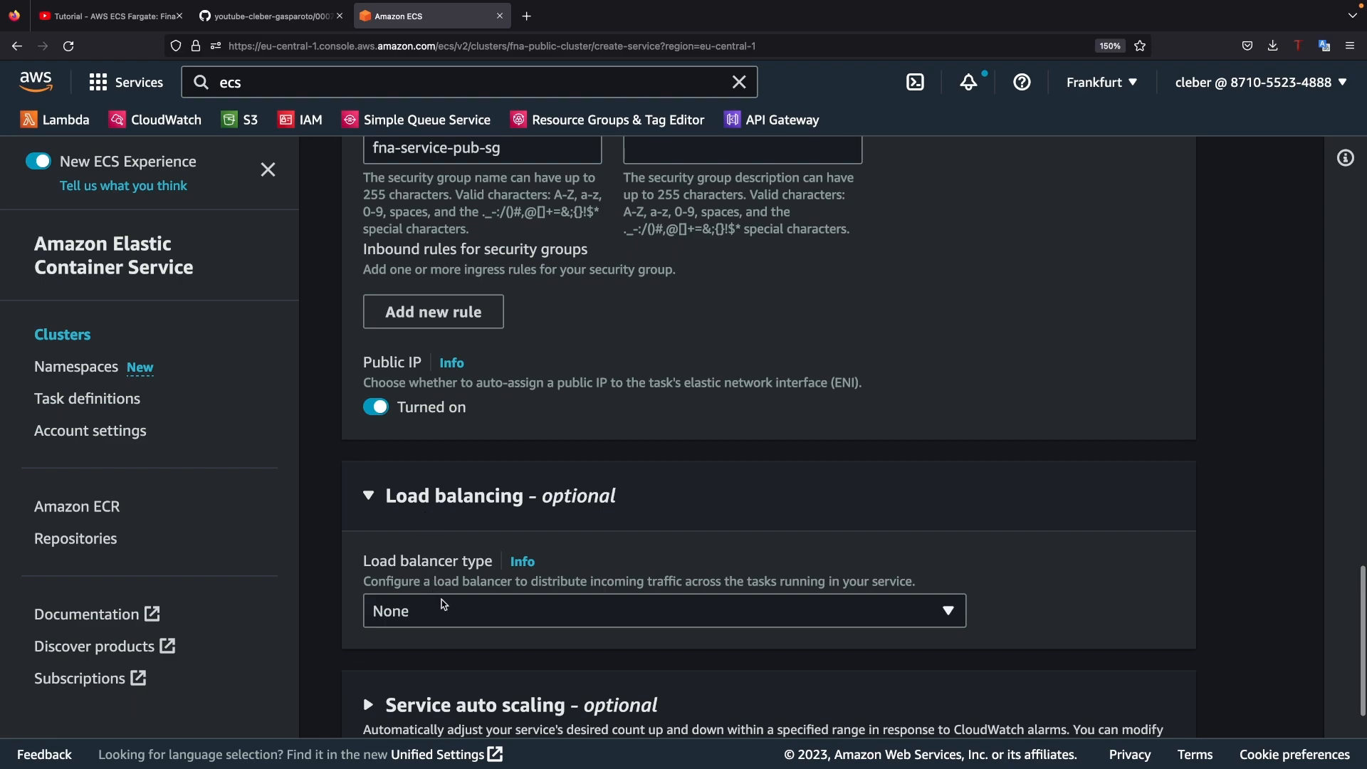
click(442, 605)
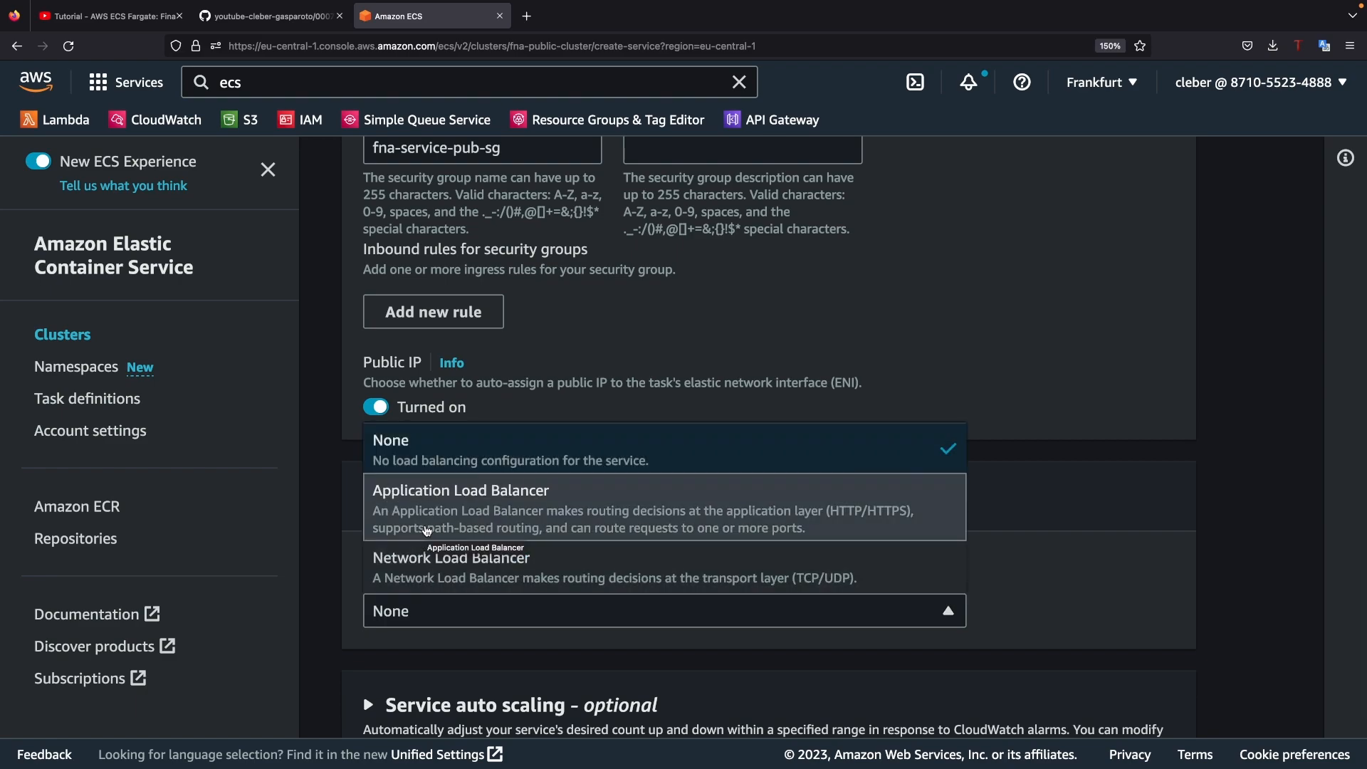
click(426, 531)
scroll(447, 527, down, 4)
scroll(450, 526, down, 1)
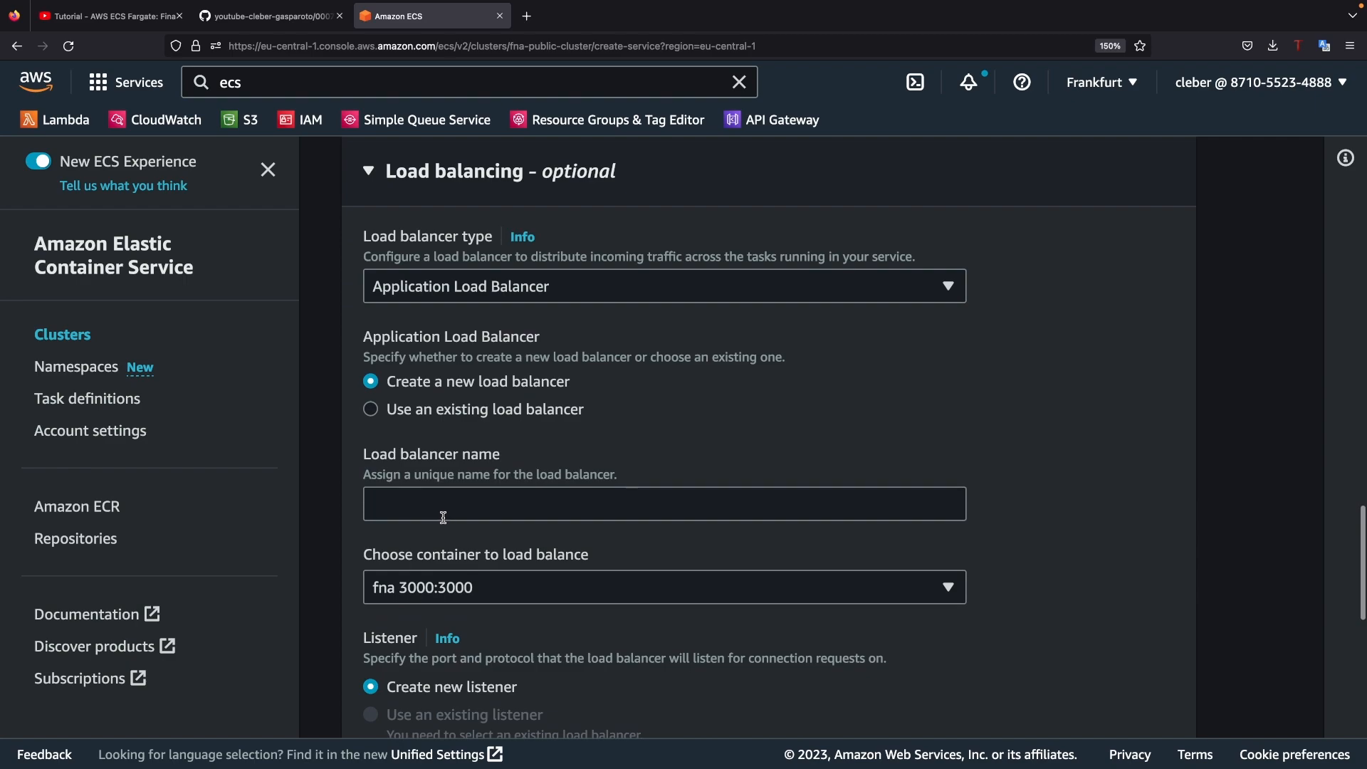
click(423, 419)
click(477, 507)
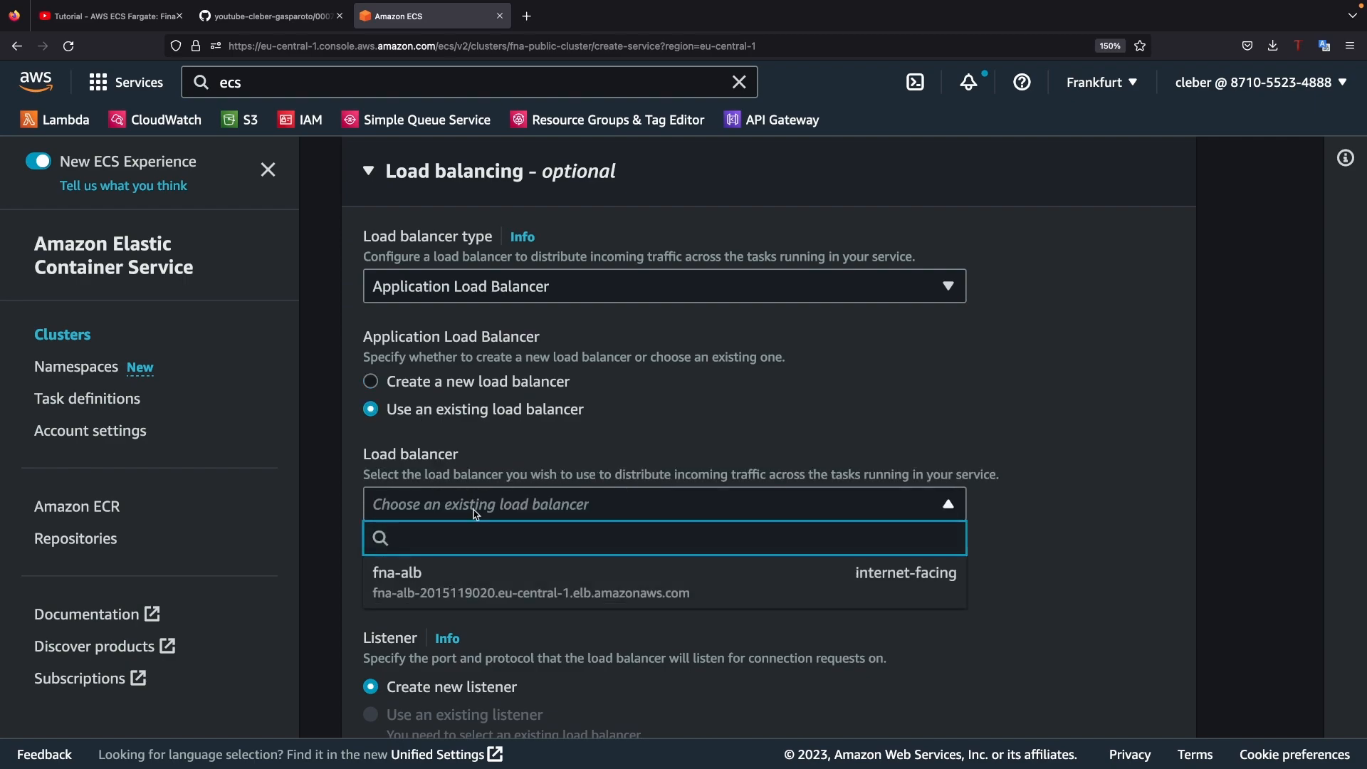
click(440, 583)
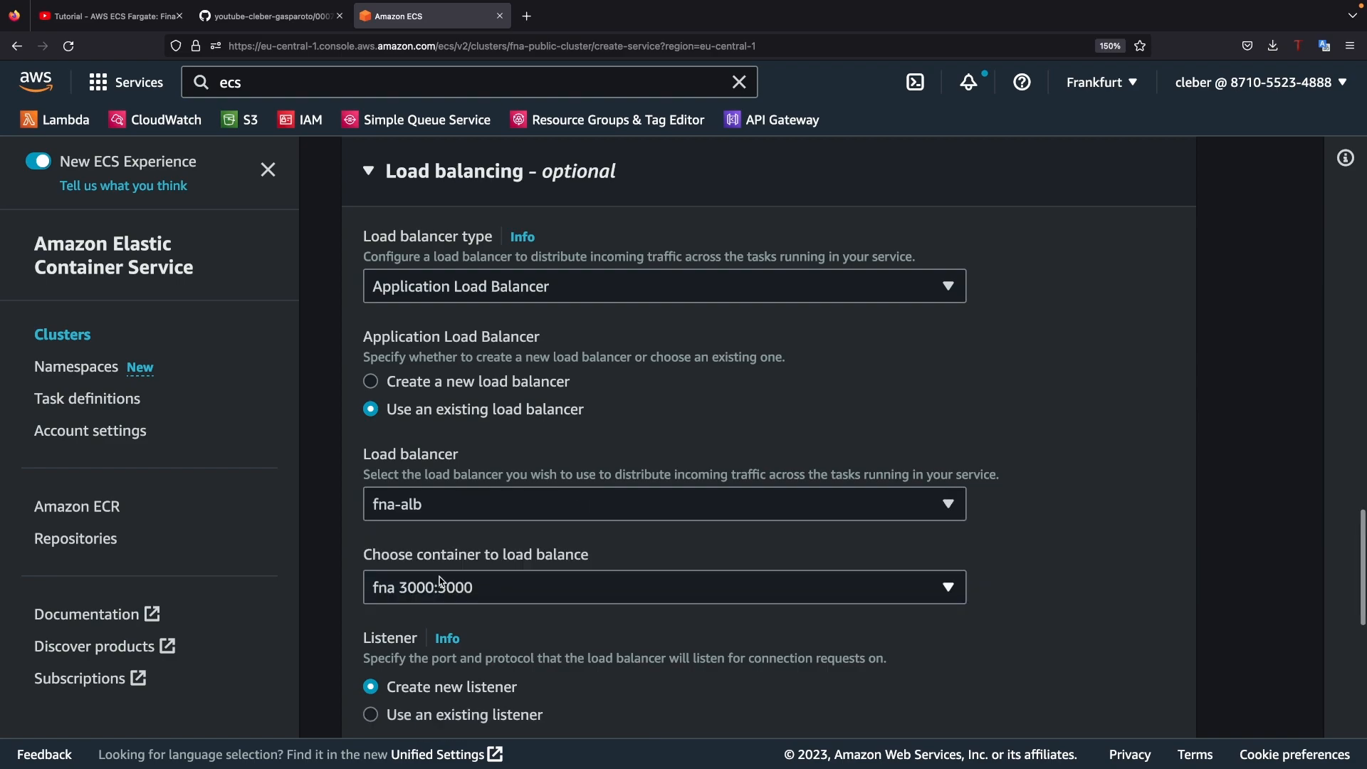
Step: Use the existing 80:HTTP listener and the existing target group fna-alb-tg for load balancing
scroll(439, 569, down, 3)
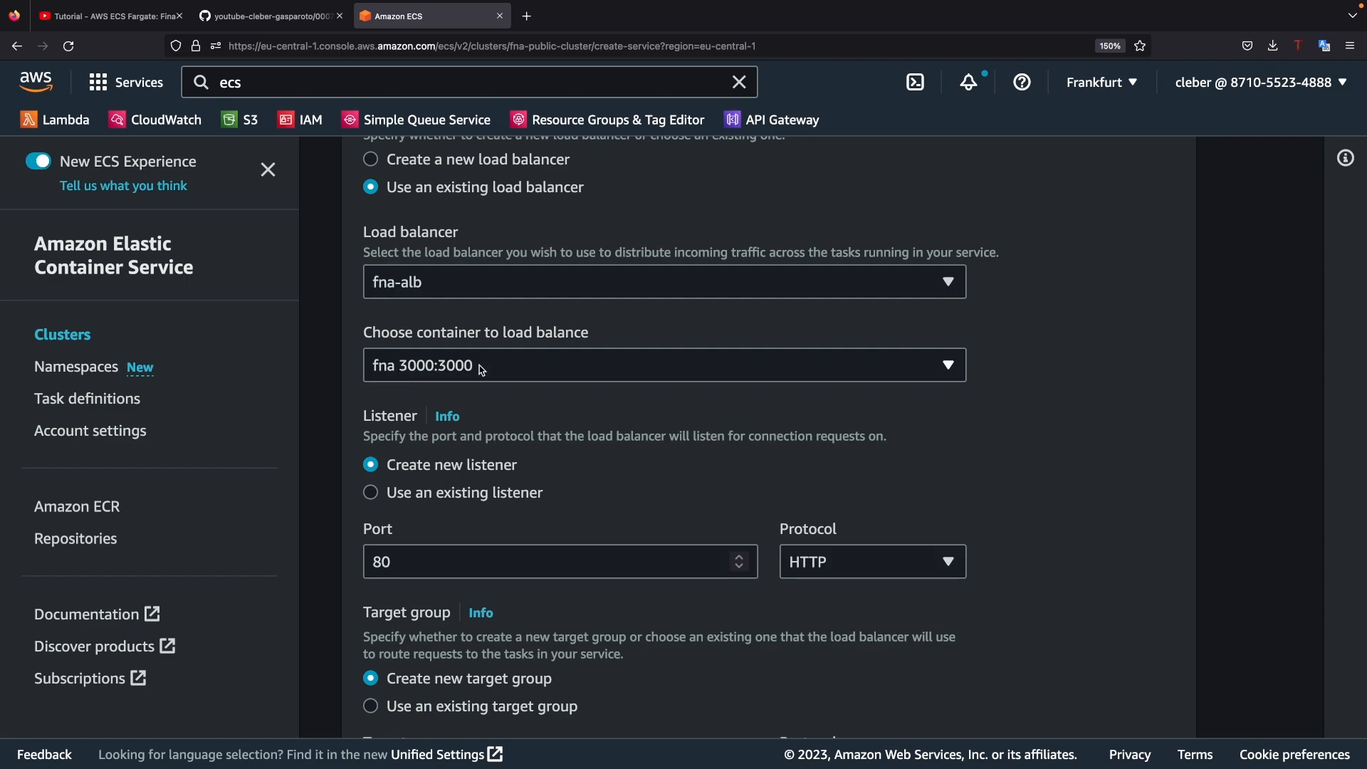
click(420, 500)
click(457, 561)
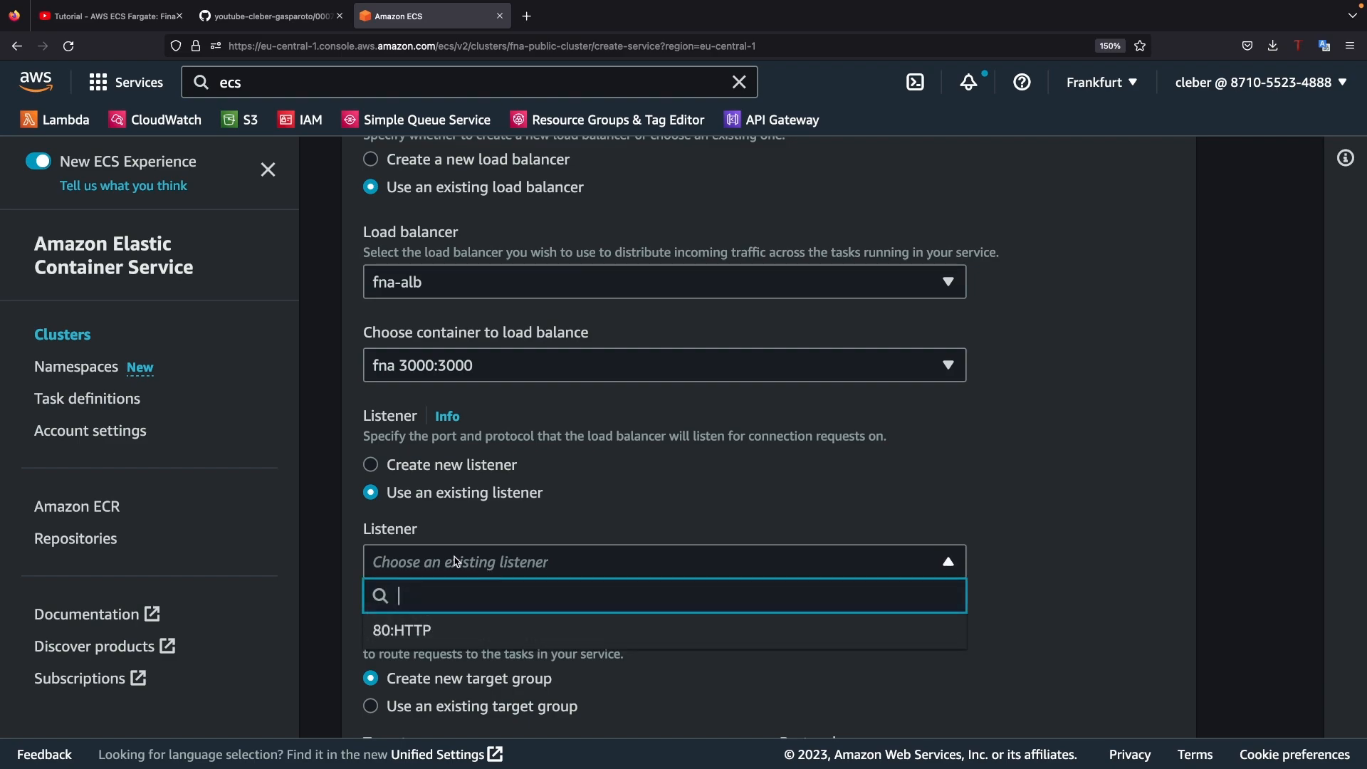
click(405, 632)
scroll(407, 605, down, 3)
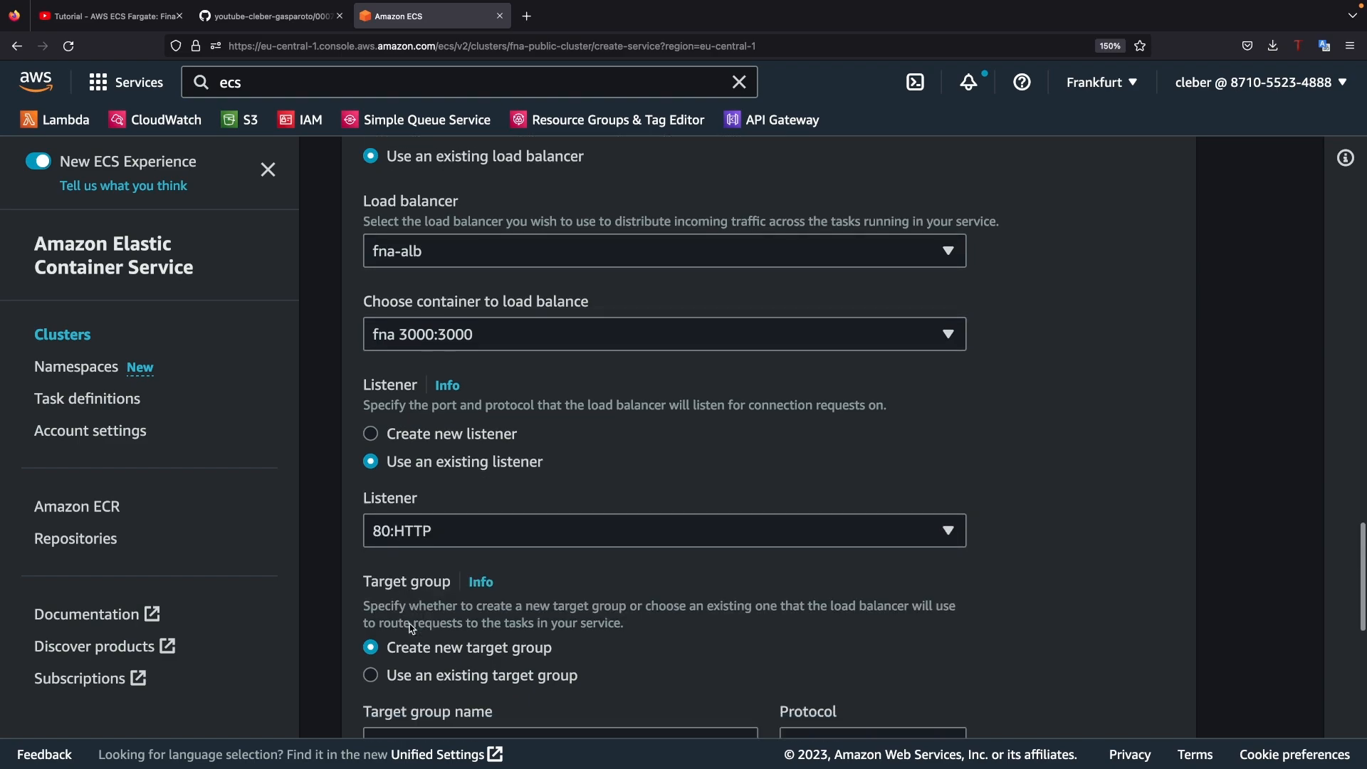
click(409, 492)
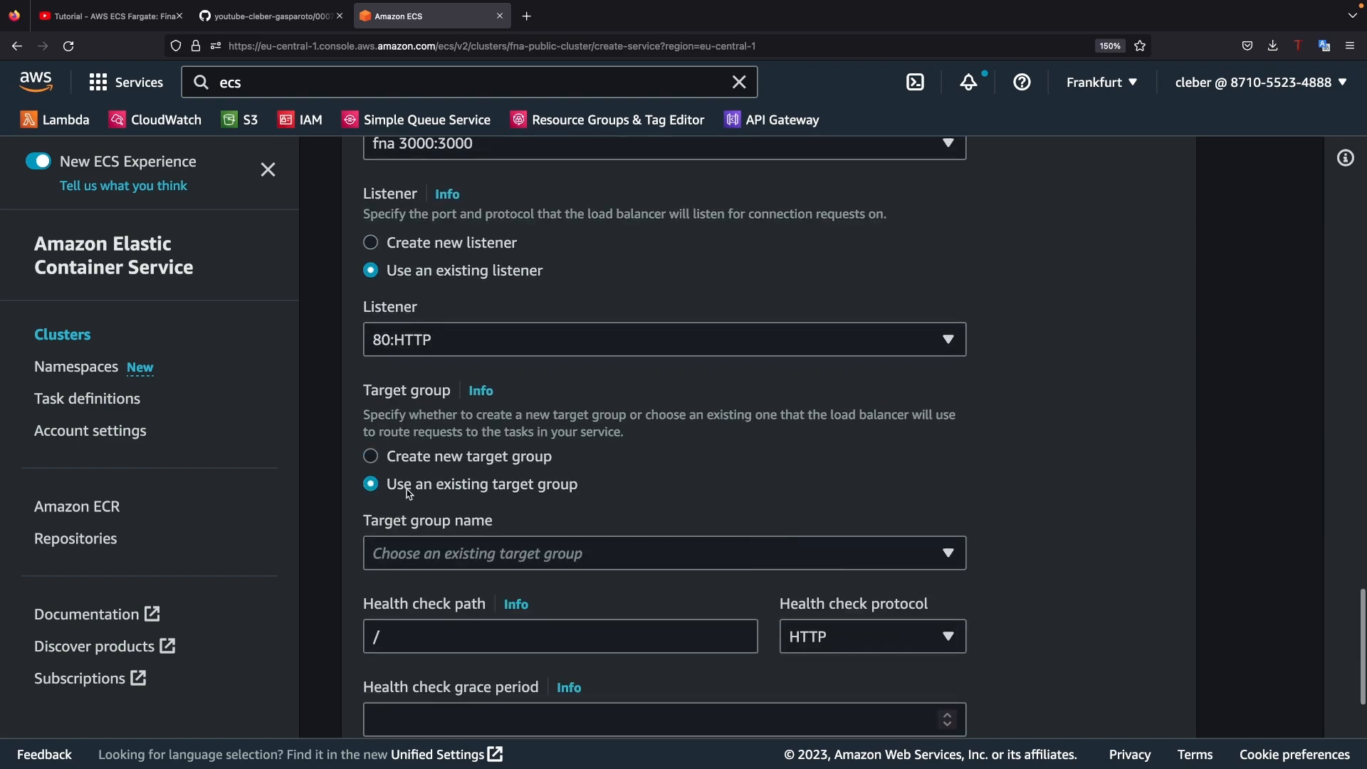
click(469, 570)
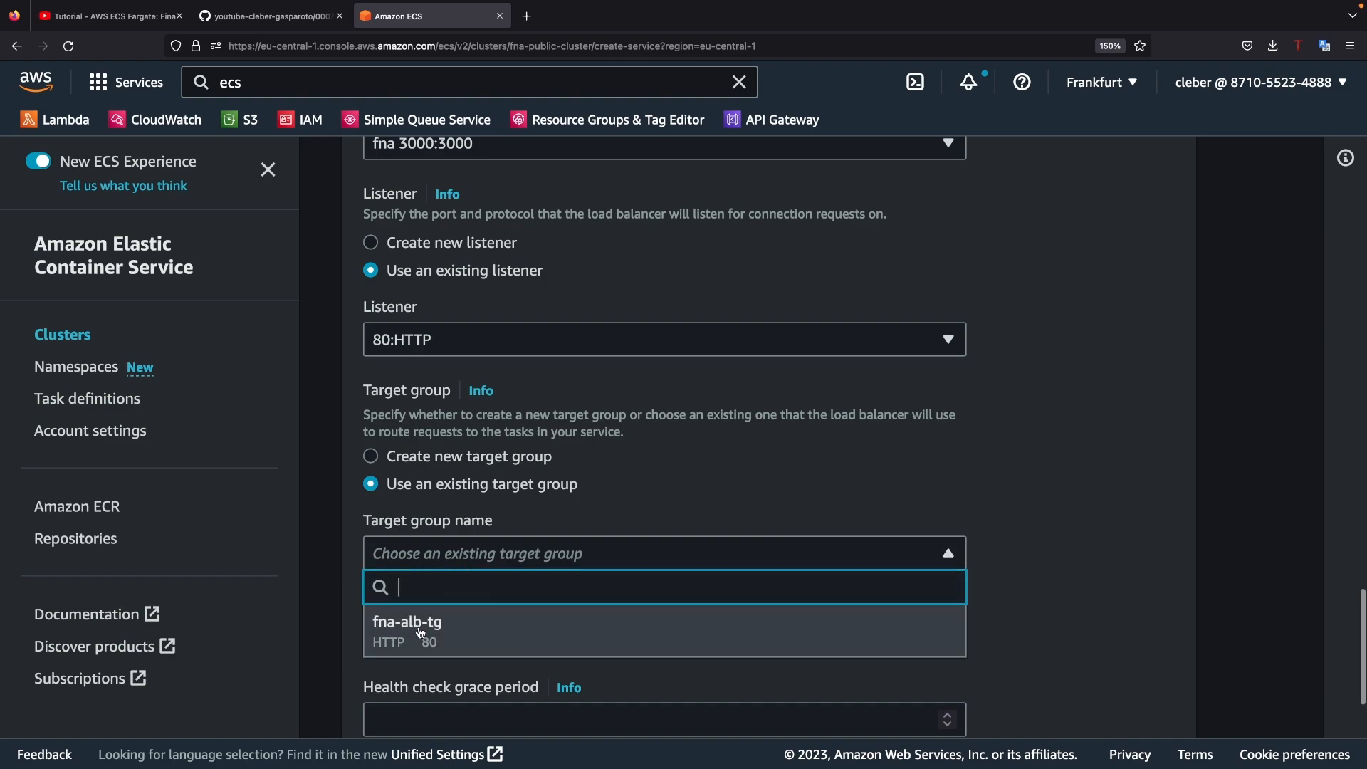
click(385, 629)
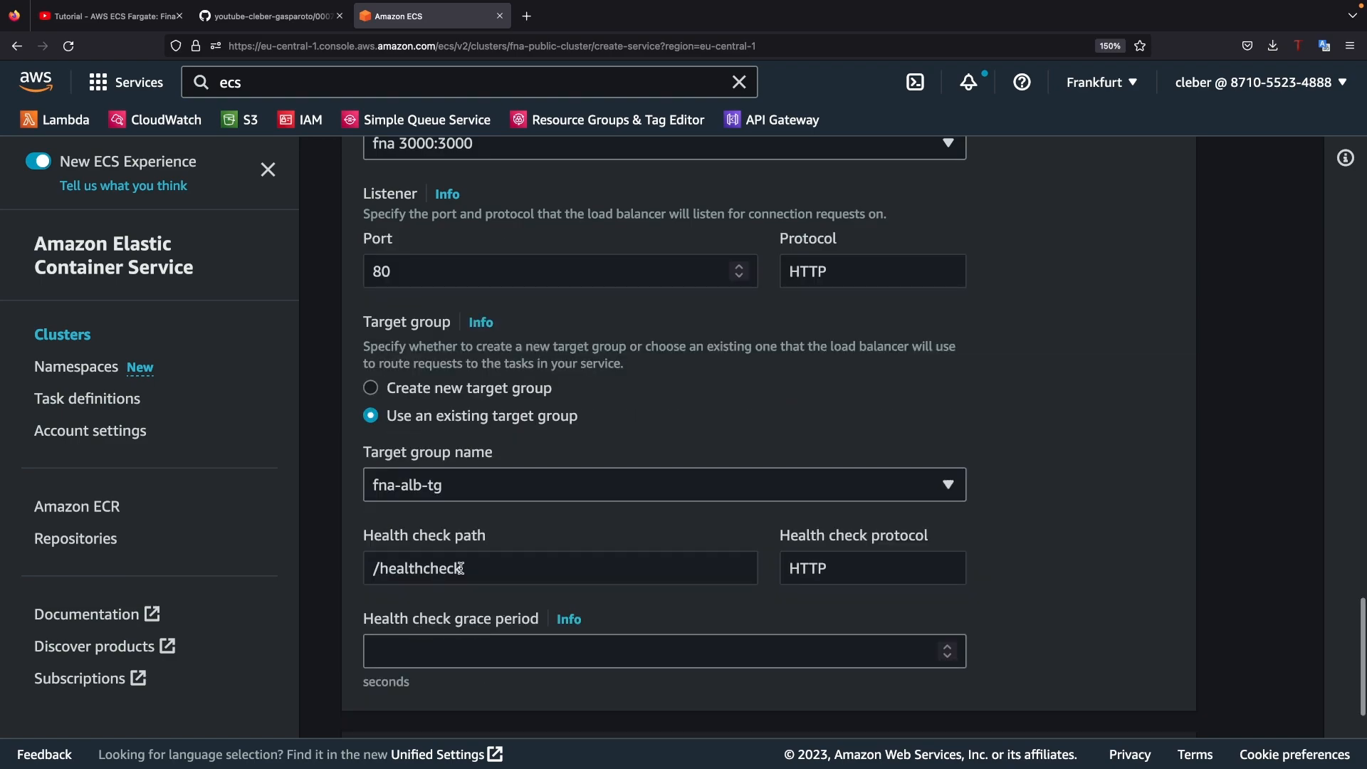
Step: Set the health check grace period to 30 seconds and try to create the service
scroll(474, 574, down, 1)
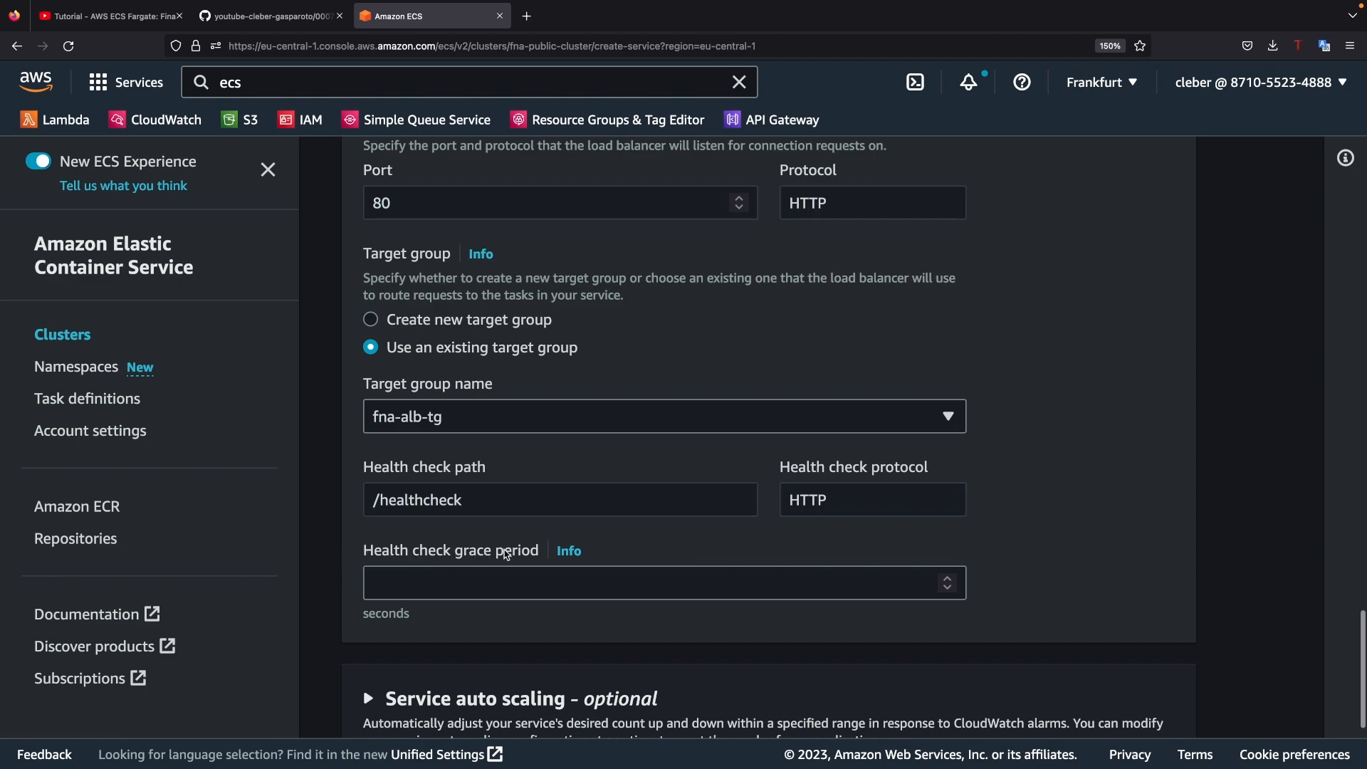
click(438, 592)
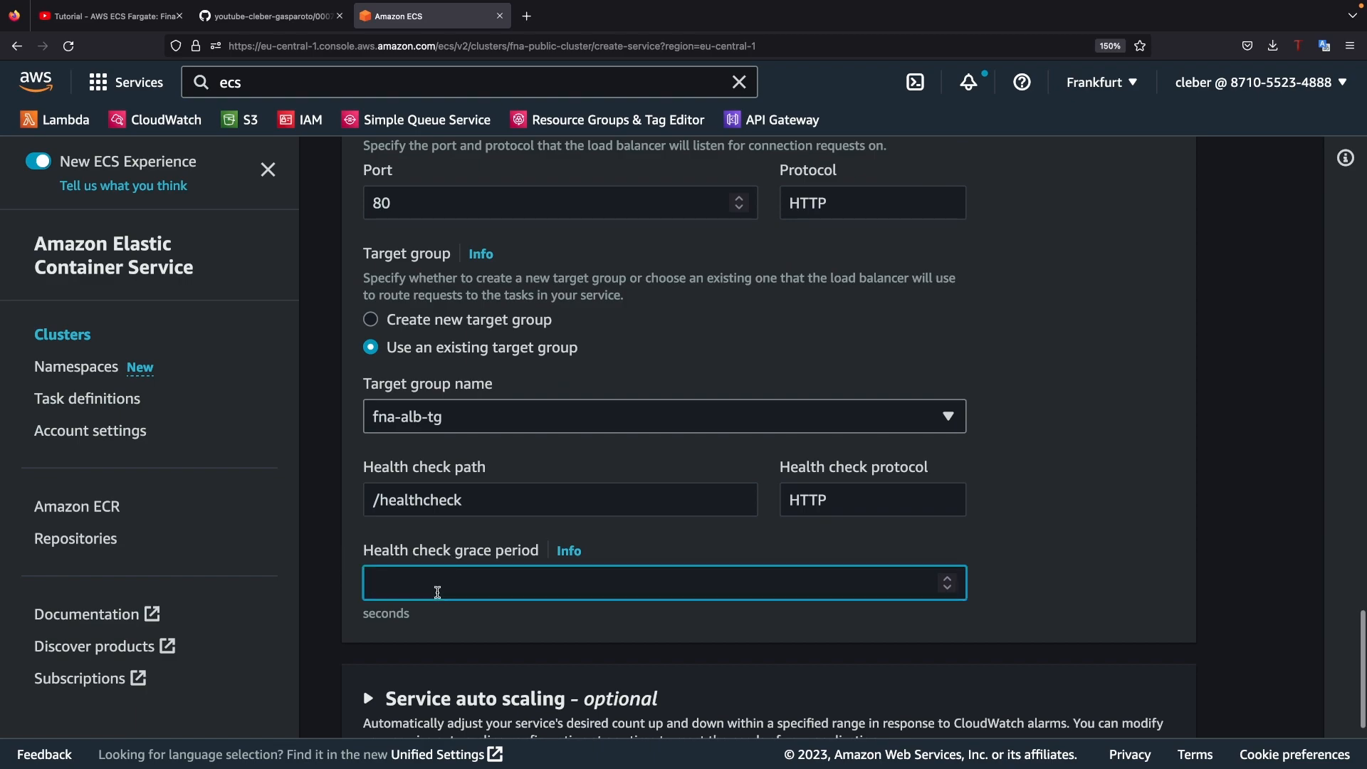
text(30)
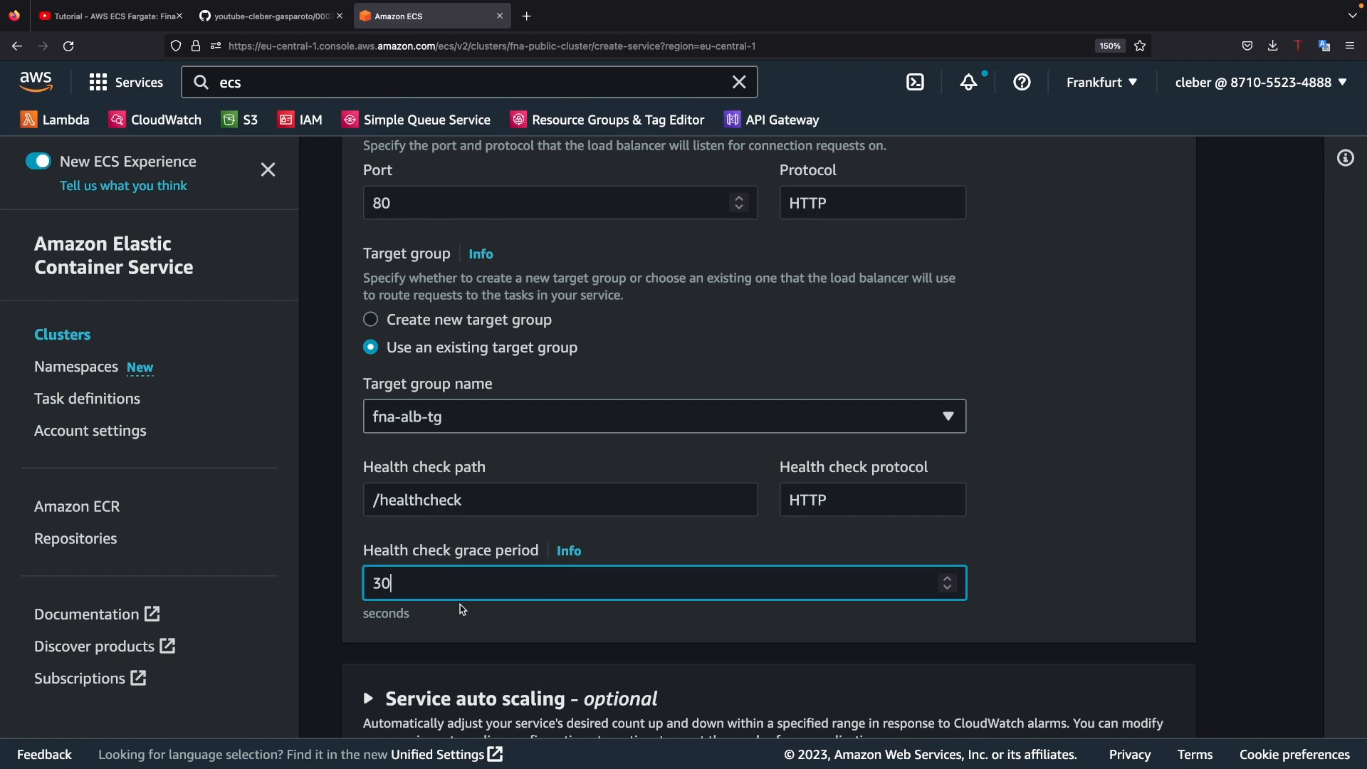
scroll(577, 593, down, 2)
scroll(577, 593, down, 5)
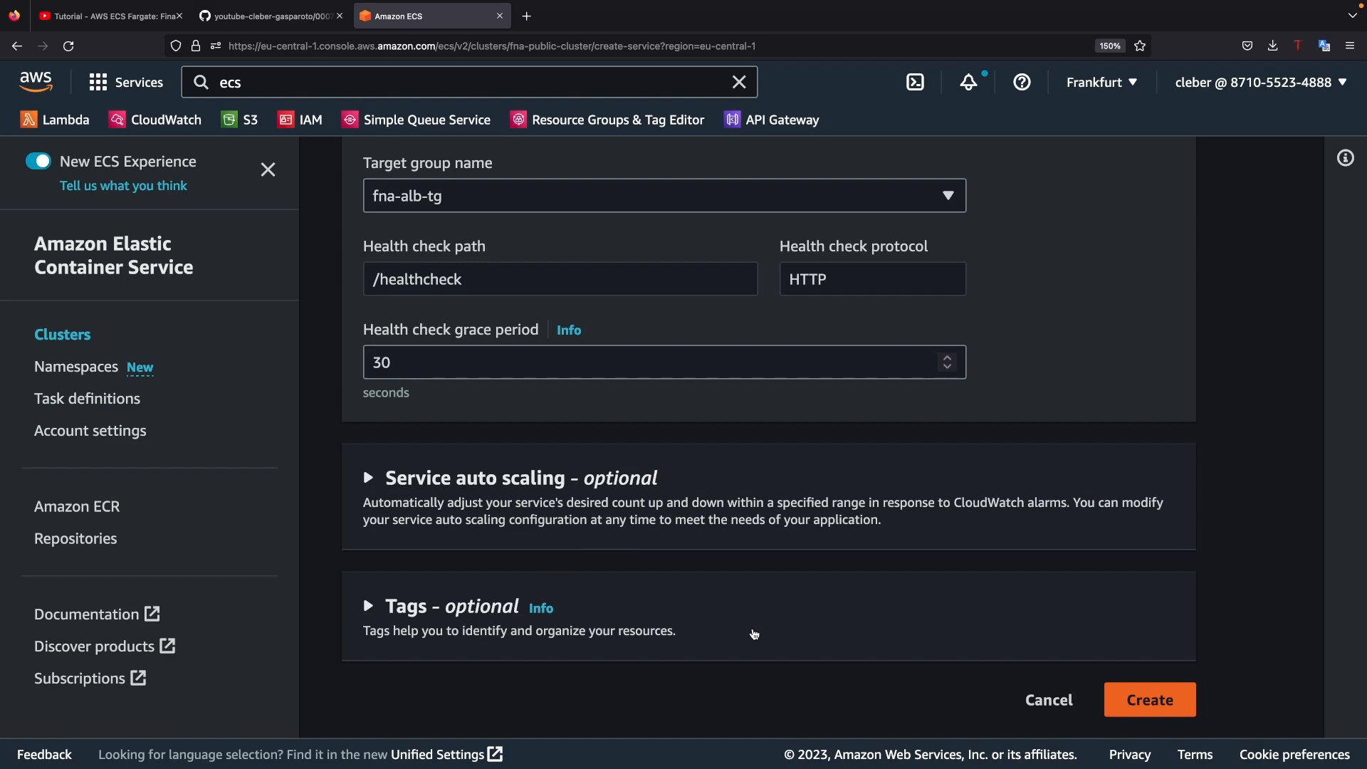
click(1151, 702)
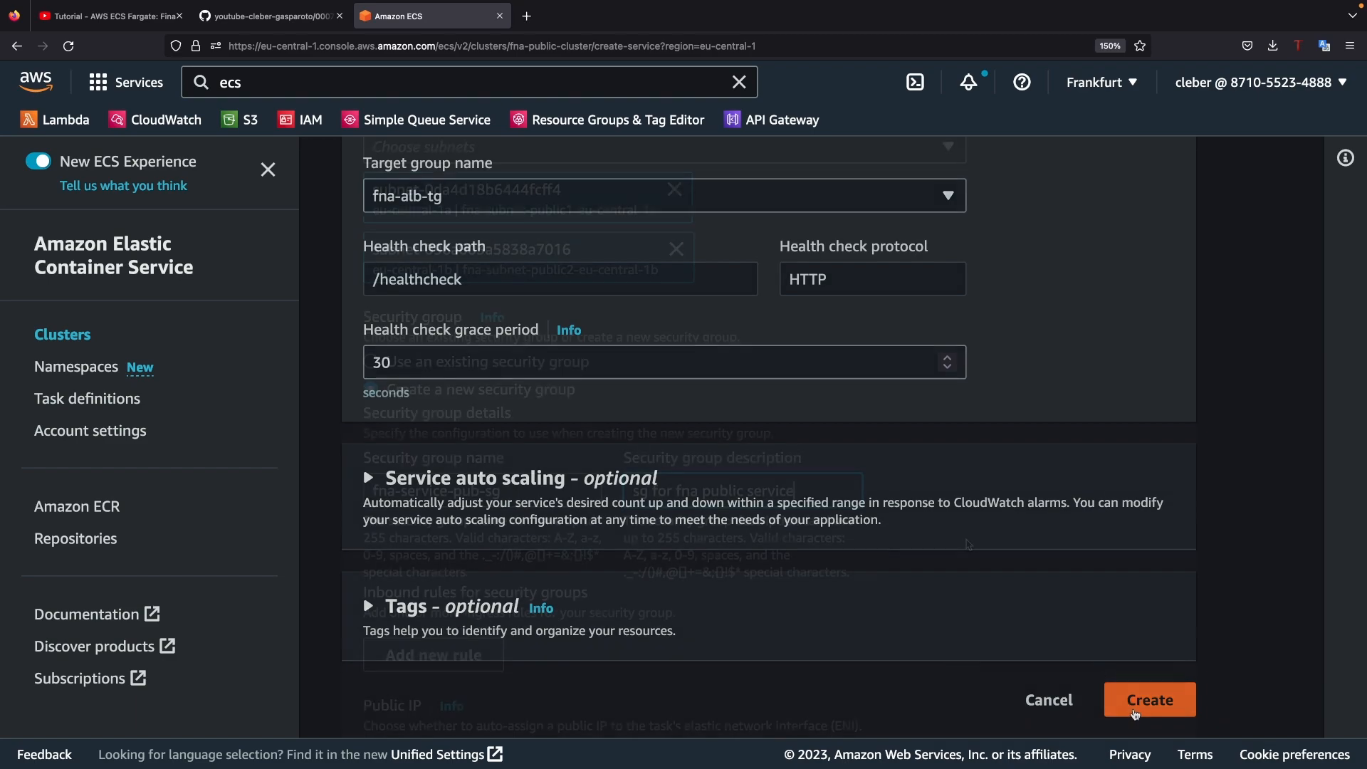
Step: Review the service form, especially the networking section and new security group details, for settings that prevent creation
scroll(968, 542, up, 8)
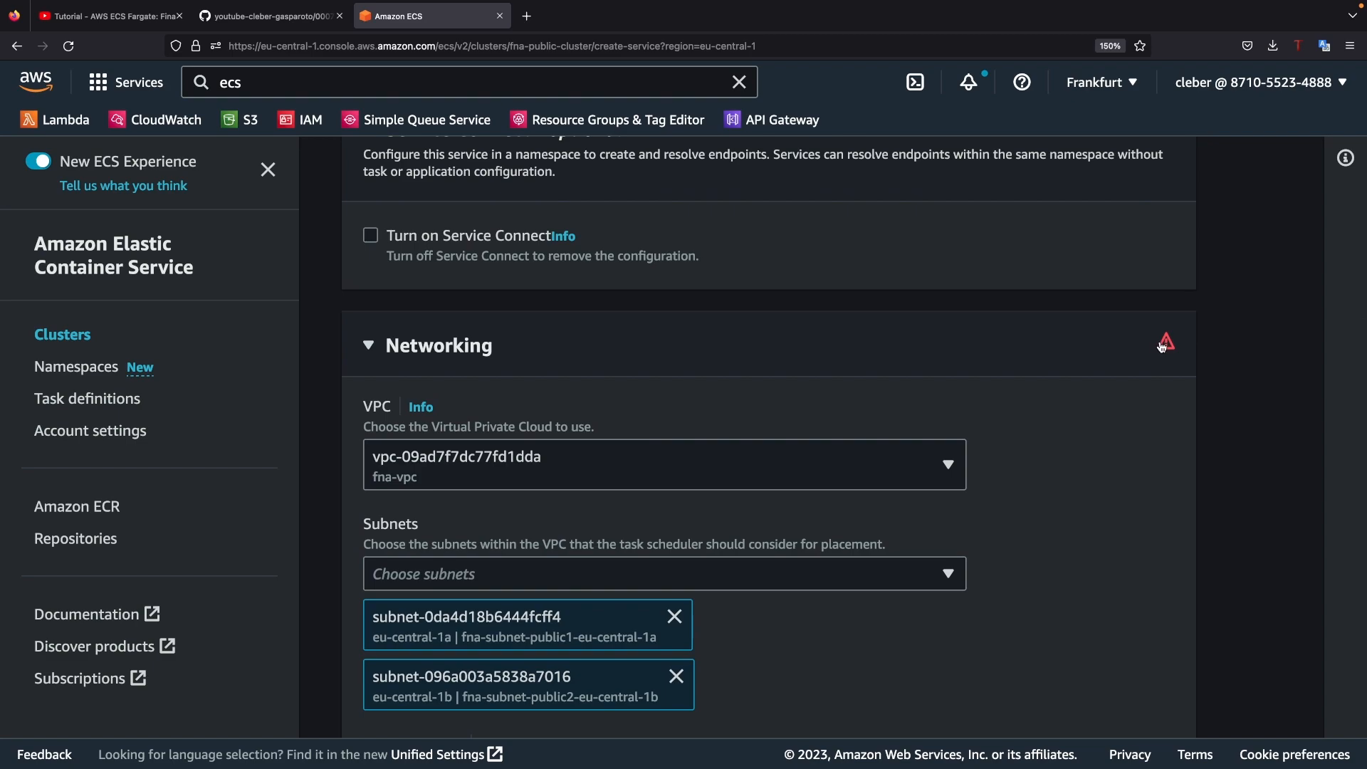
scroll(962, 438, down, 9)
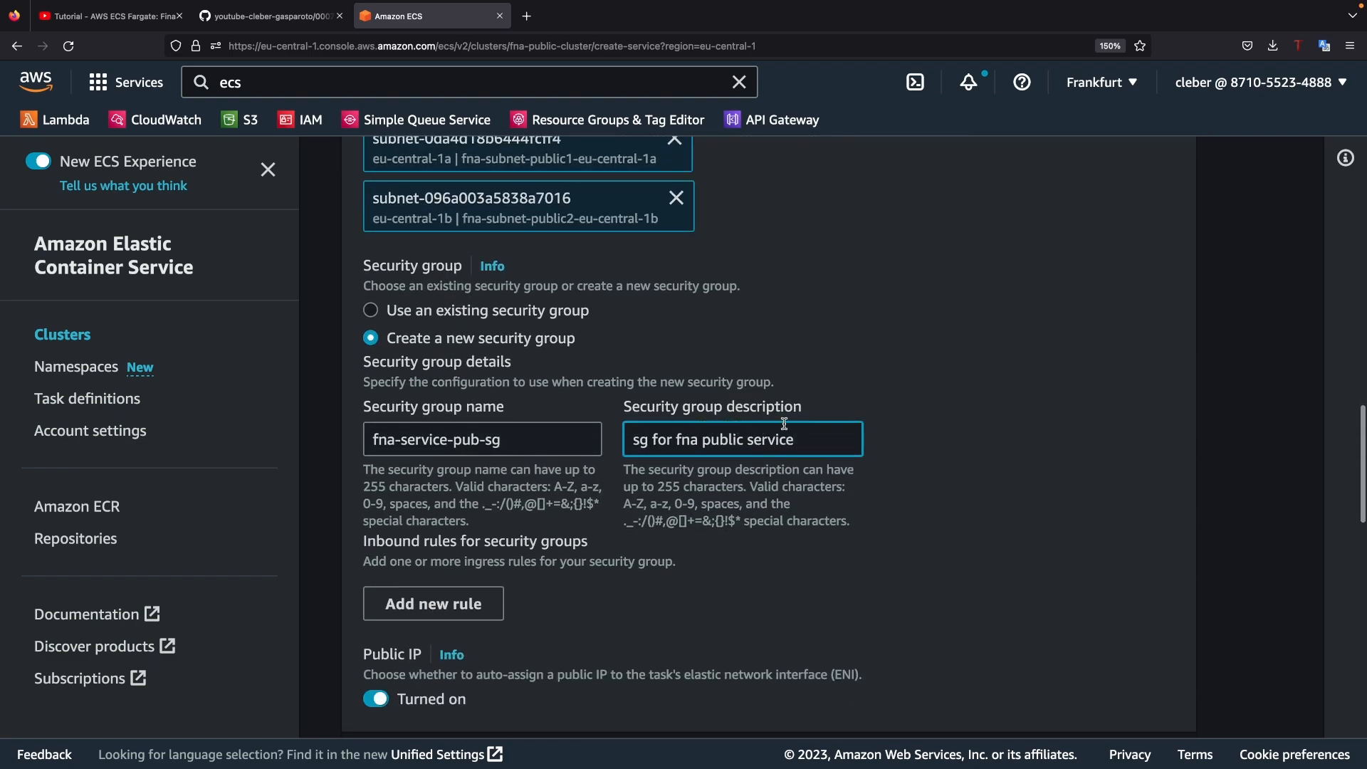
drag(824, 435, 632, 441)
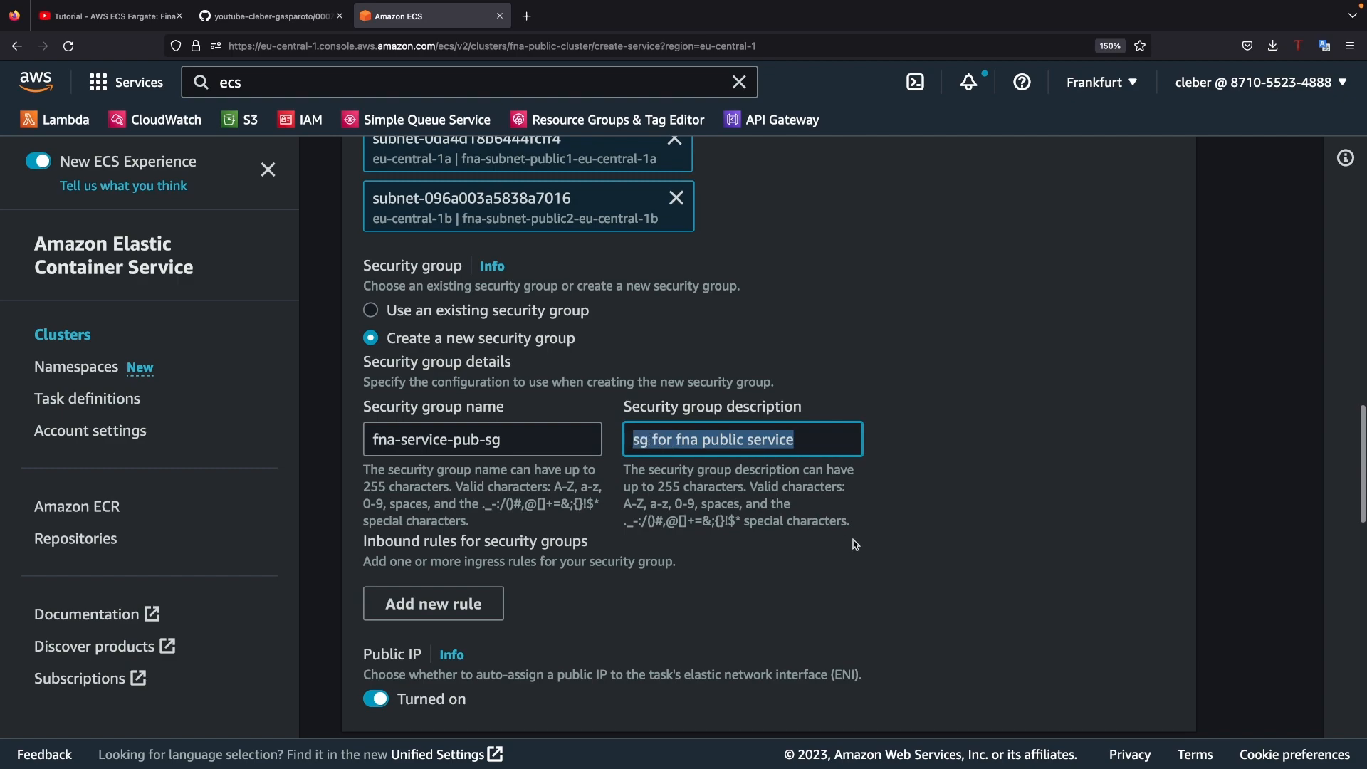
scroll(843, 542, down, 4)
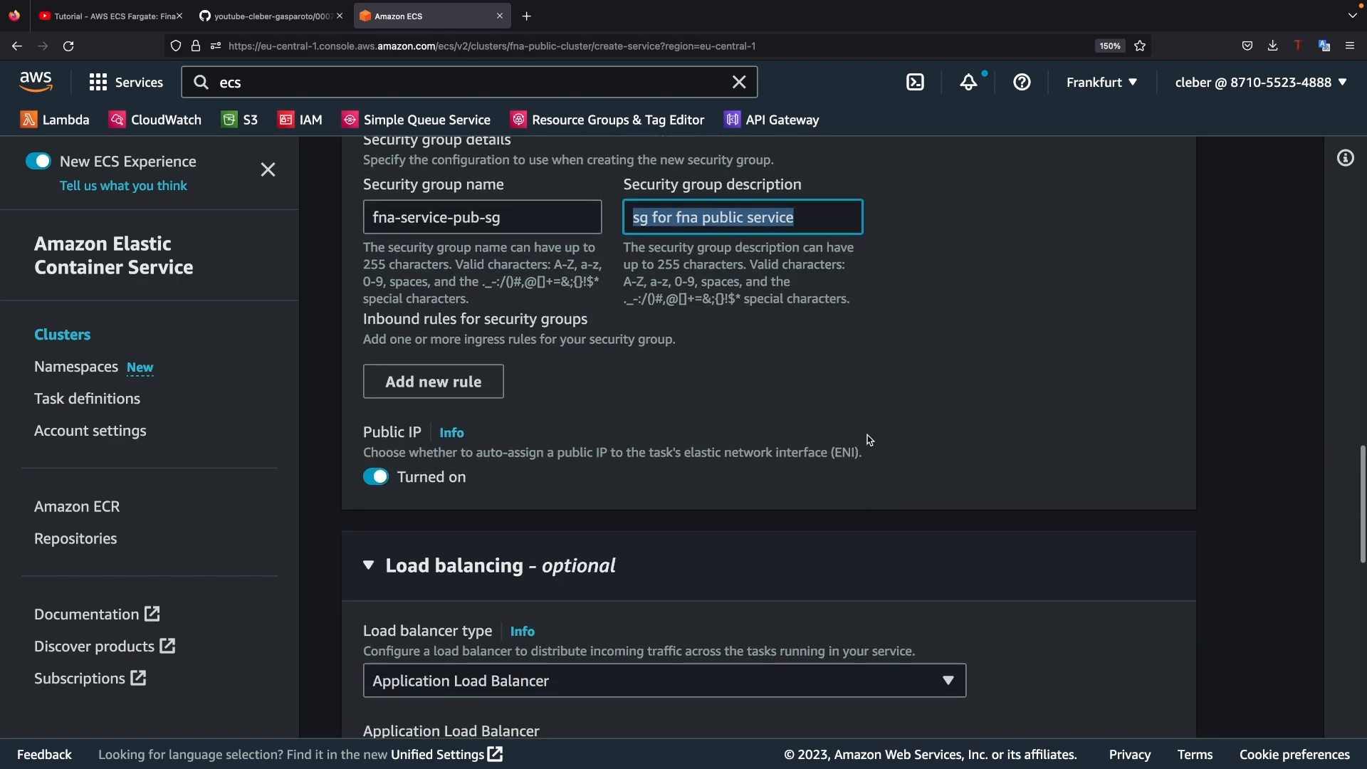
scroll(905, 445, down, 10)
scroll(905, 445, down, 10)
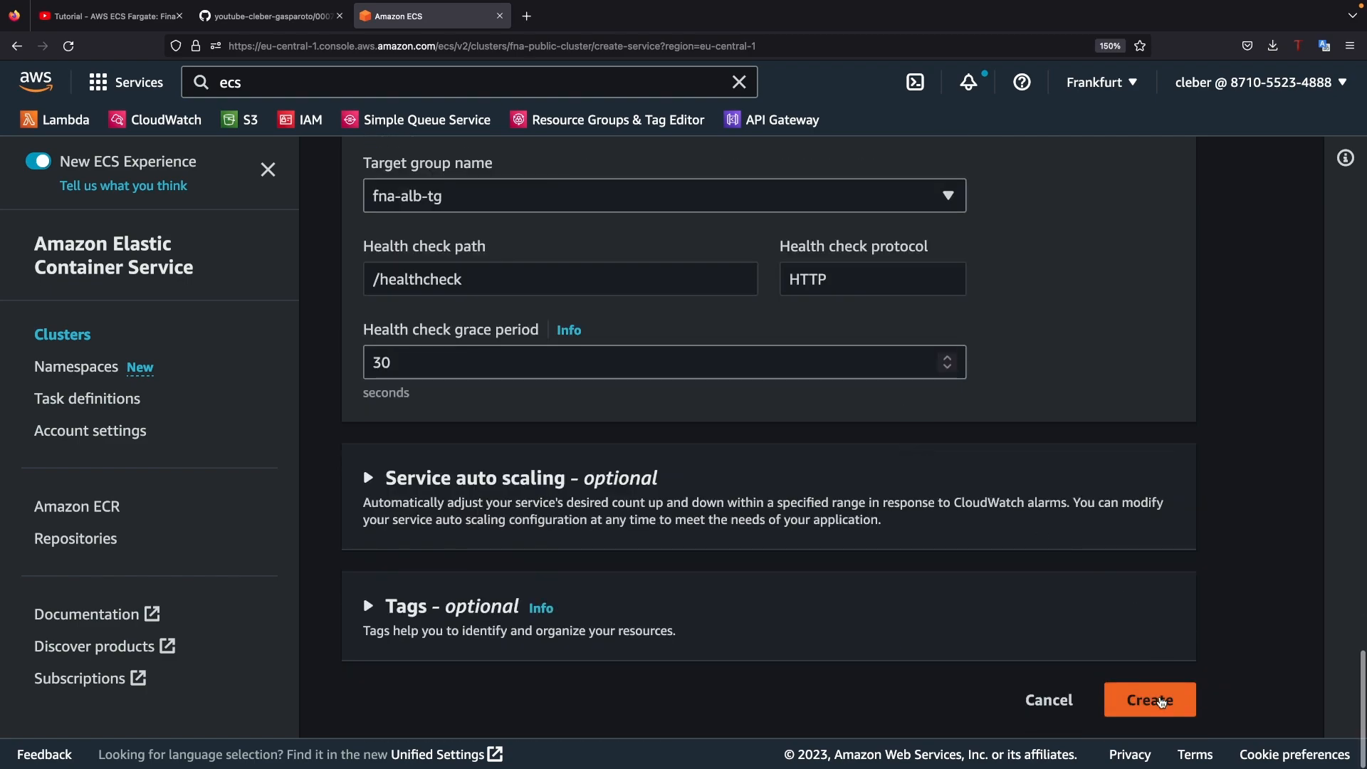
scroll(1052, 601, up, 5)
scroll(1052, 600, up, 15)
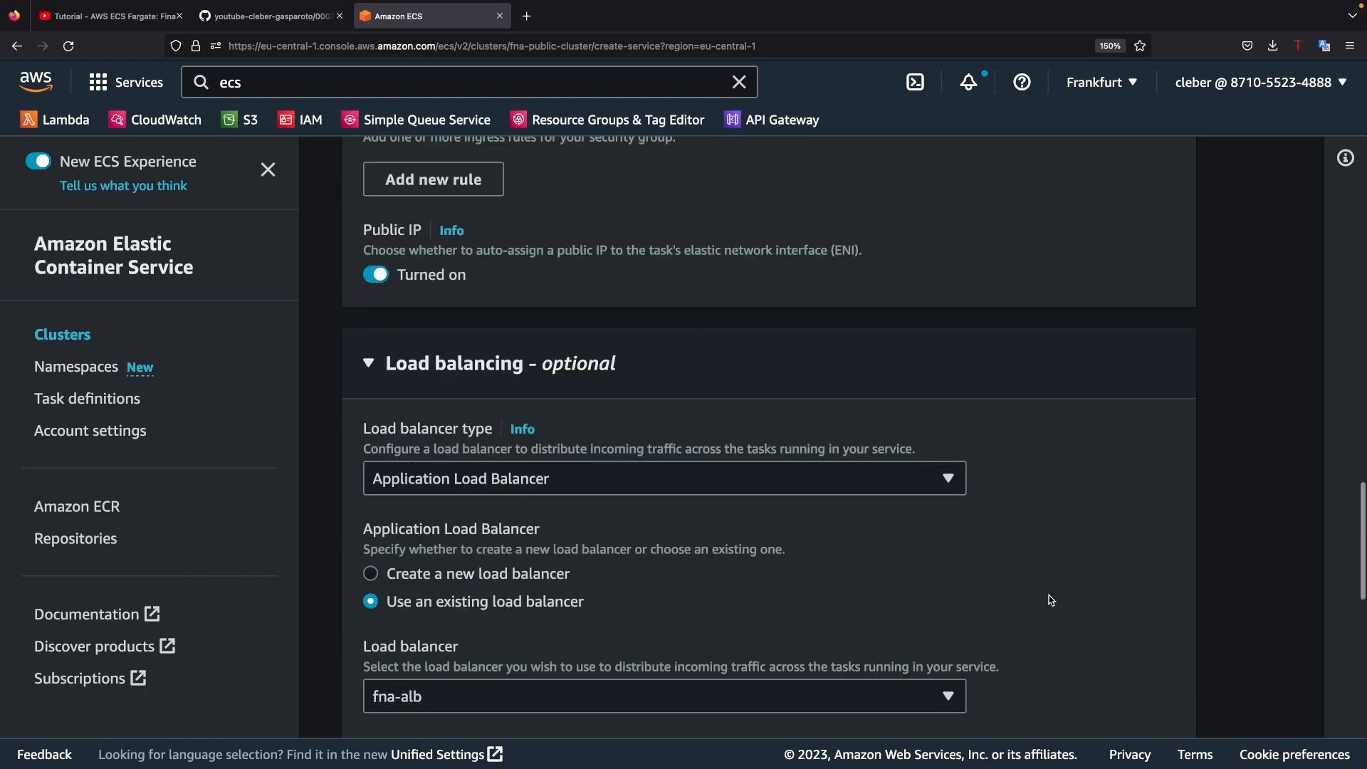
scroll(1052, 600, up, 2)
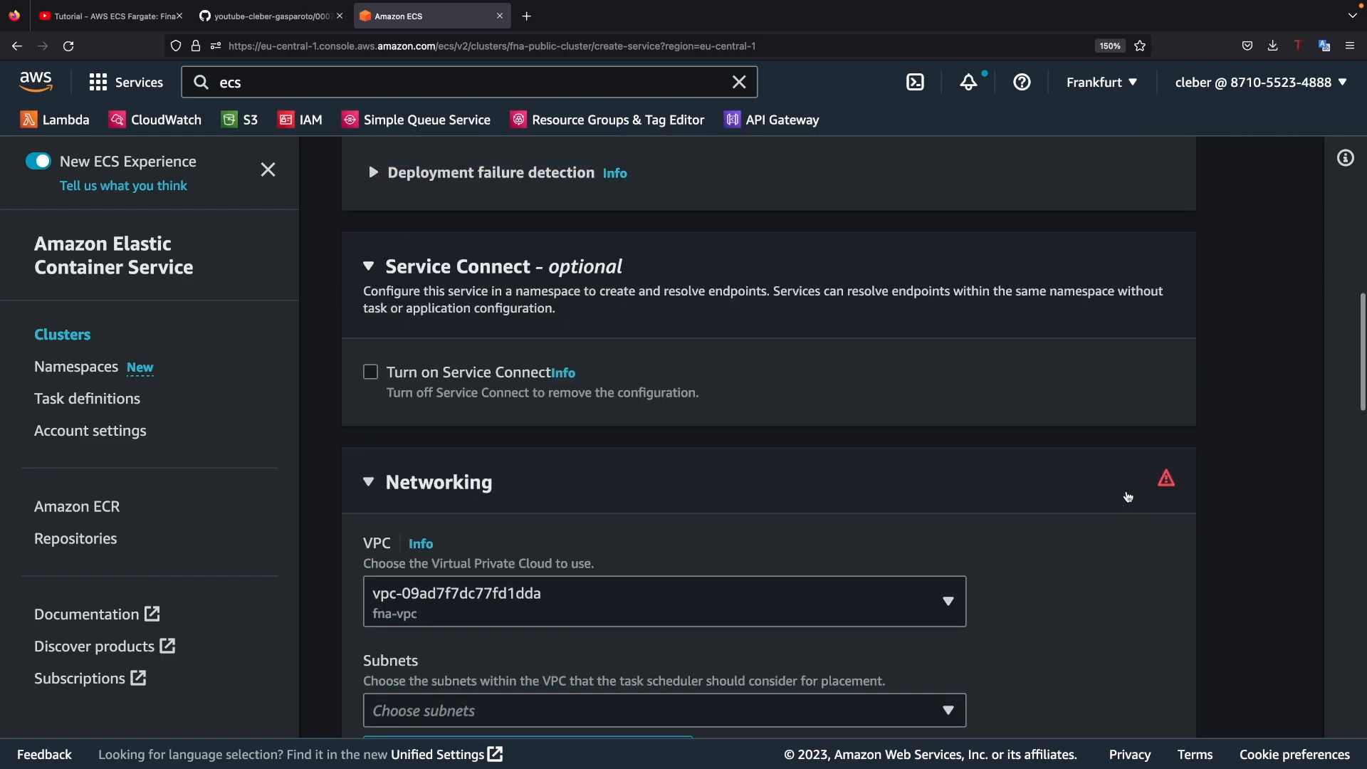
scroll(1170, 486, up, 11)
scroll(1170, 486, up, 3)
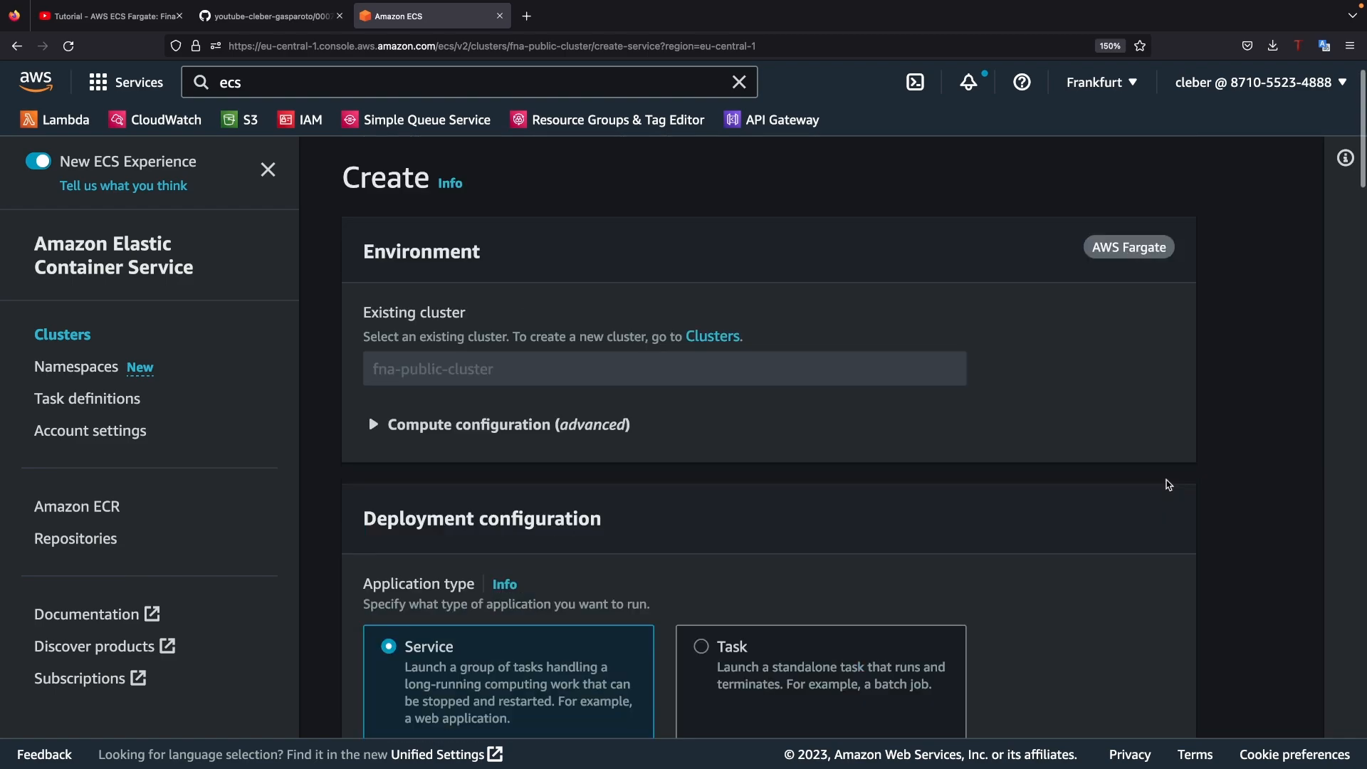
Step: Add an inbound HTTP rule with source Anywhere to the new security group and create the service
scroll(1167, 484, down, 12)
scroll(1154, 486, down, 4)
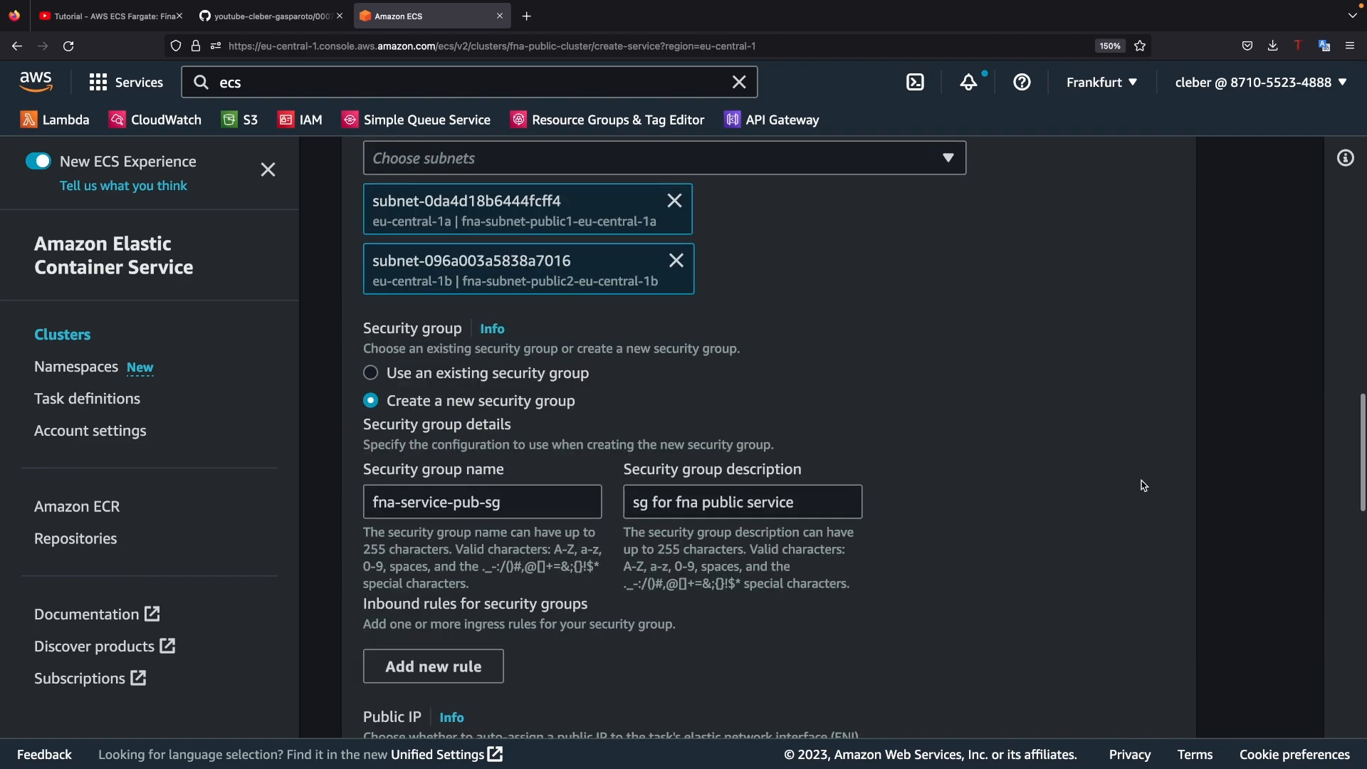
scroll(877, 507, down, 3)
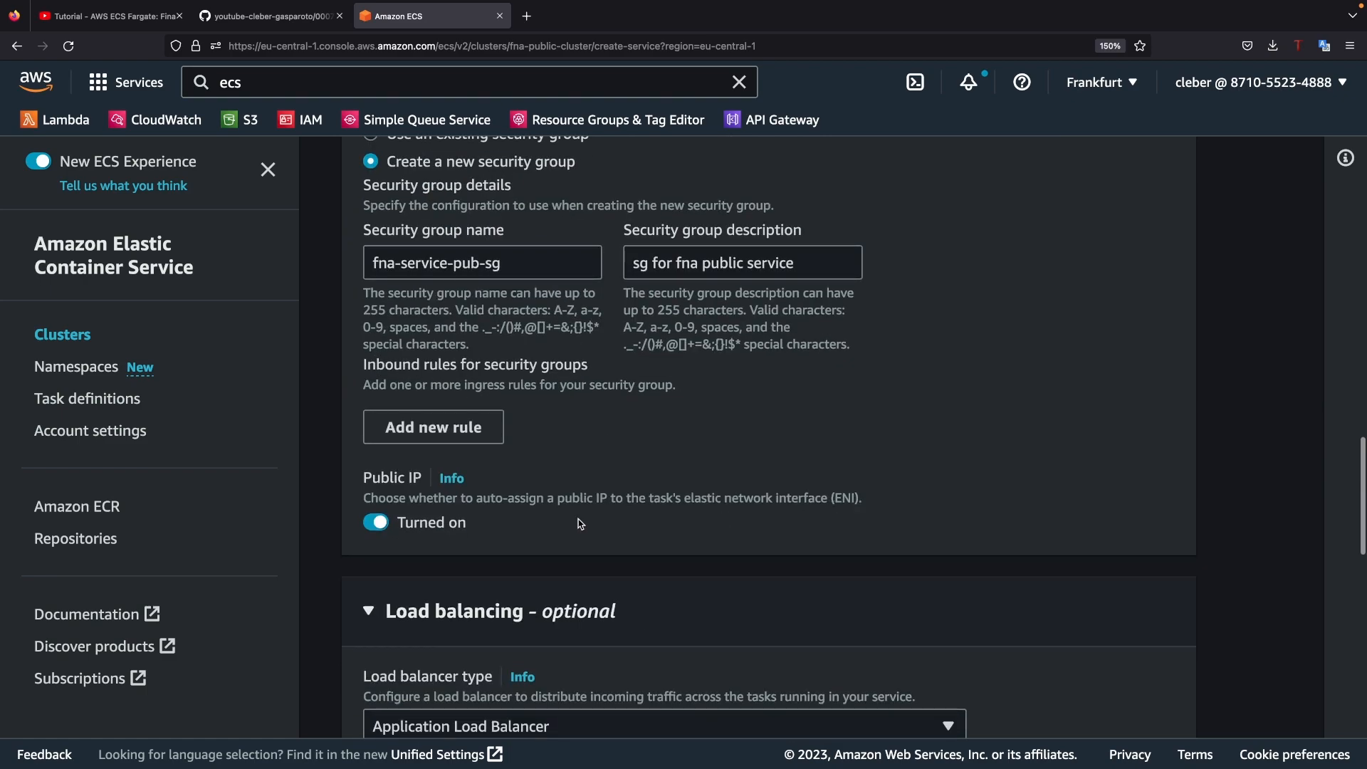
click(456, 430)
click(426, 456)
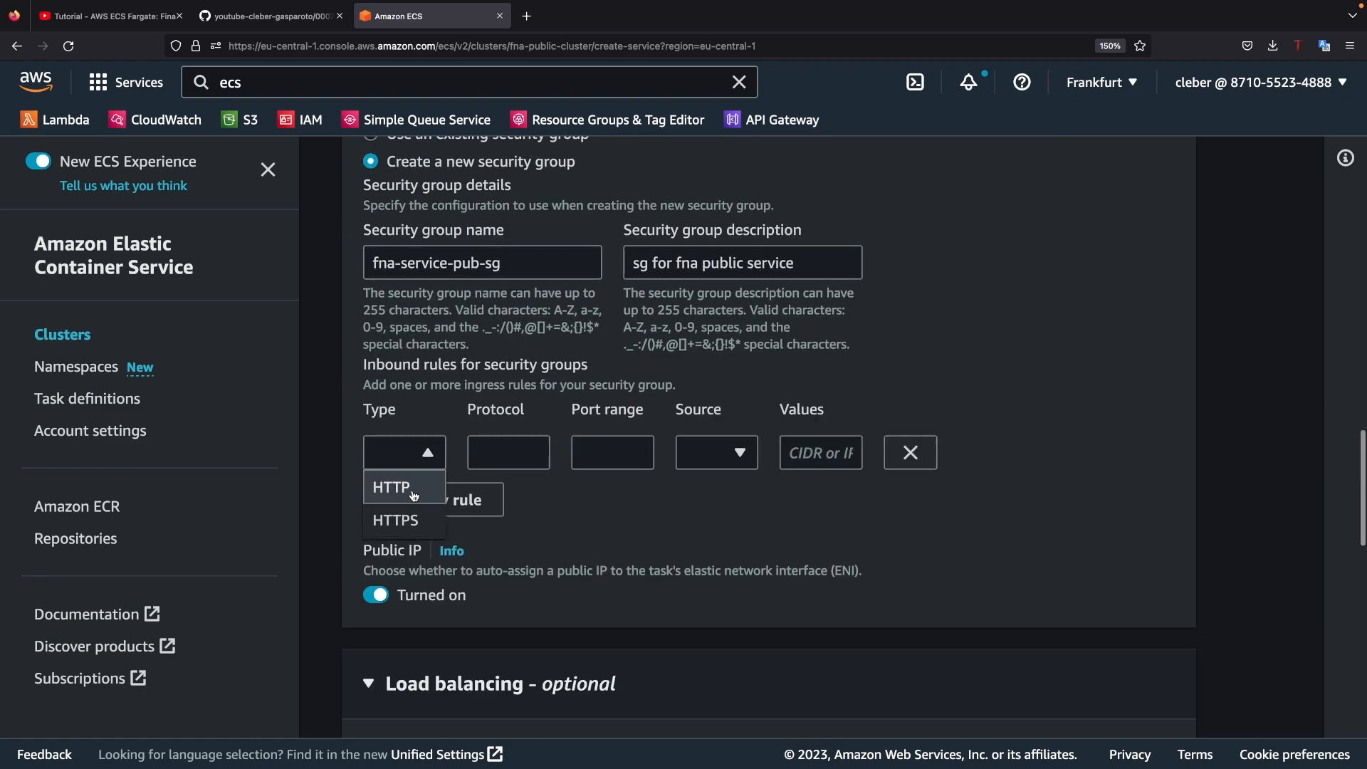
click(413, 493)
click(740, 460)
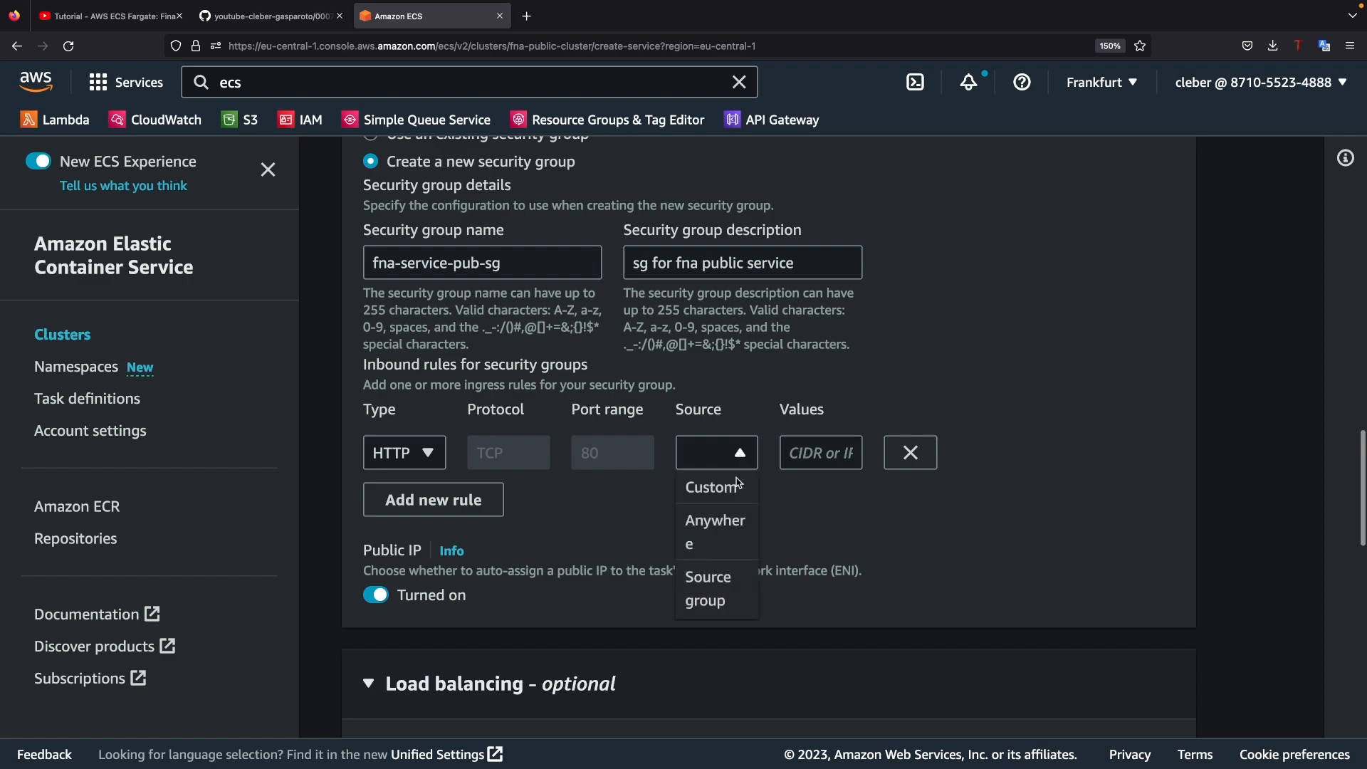
click(731, 527)
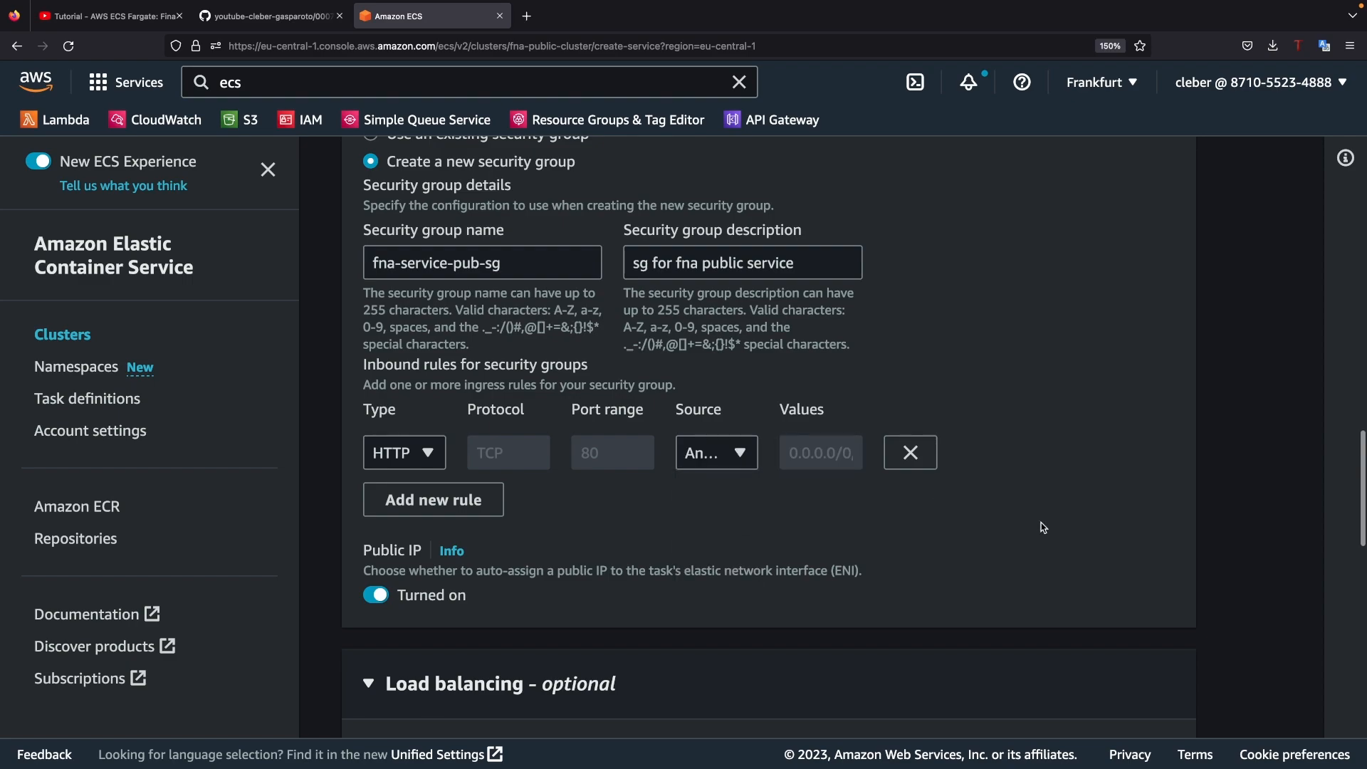
scroll(1042, 527, down, 10)
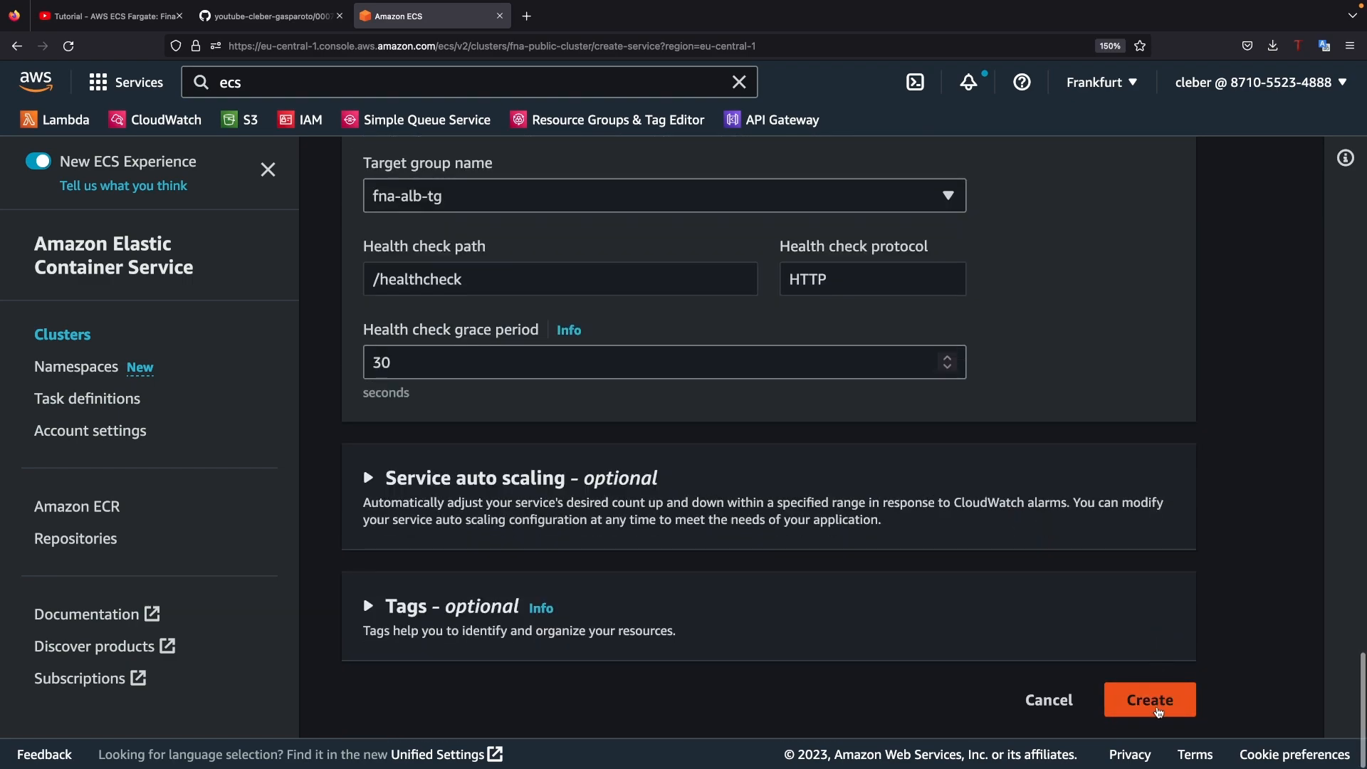
click(1159, 710)
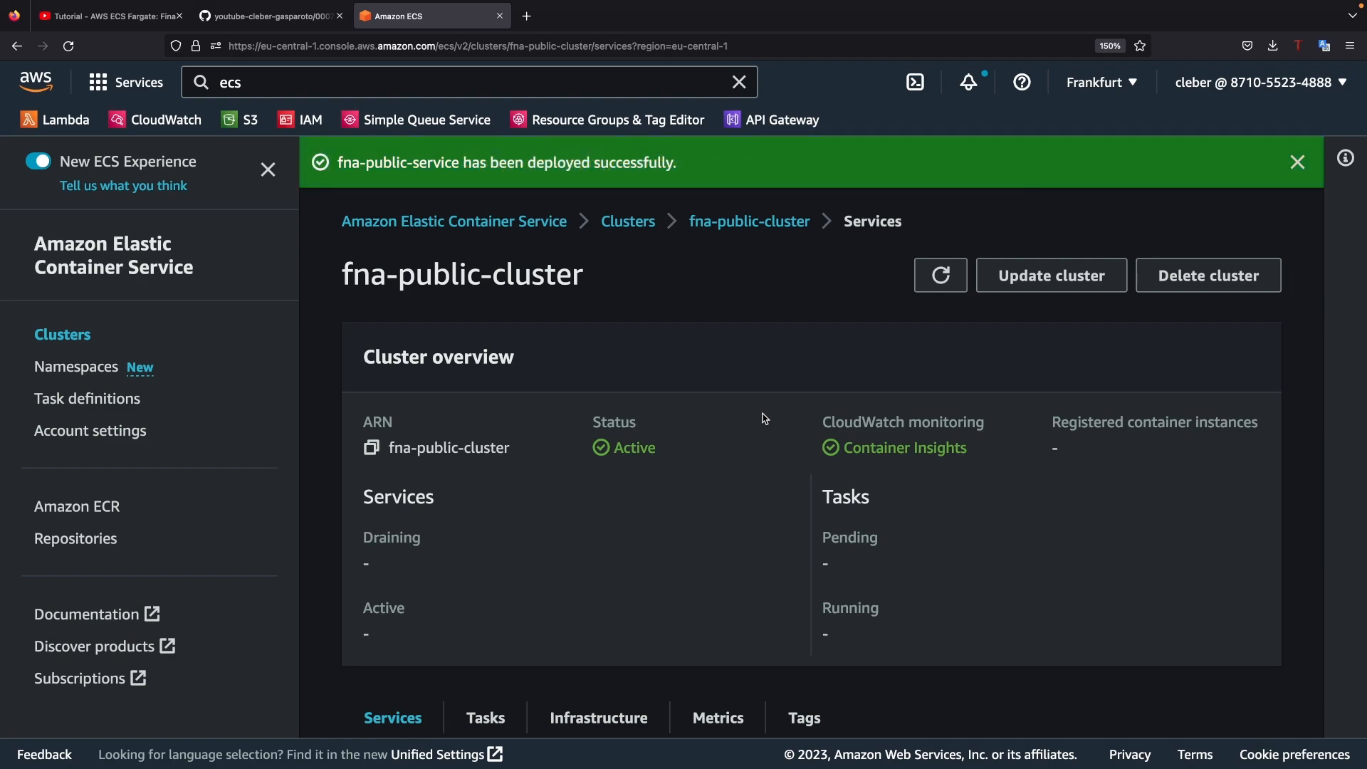
Step: Open fna-public-service from the cluster's service list and show its network configuration
scroll(702, 468, down, 4)
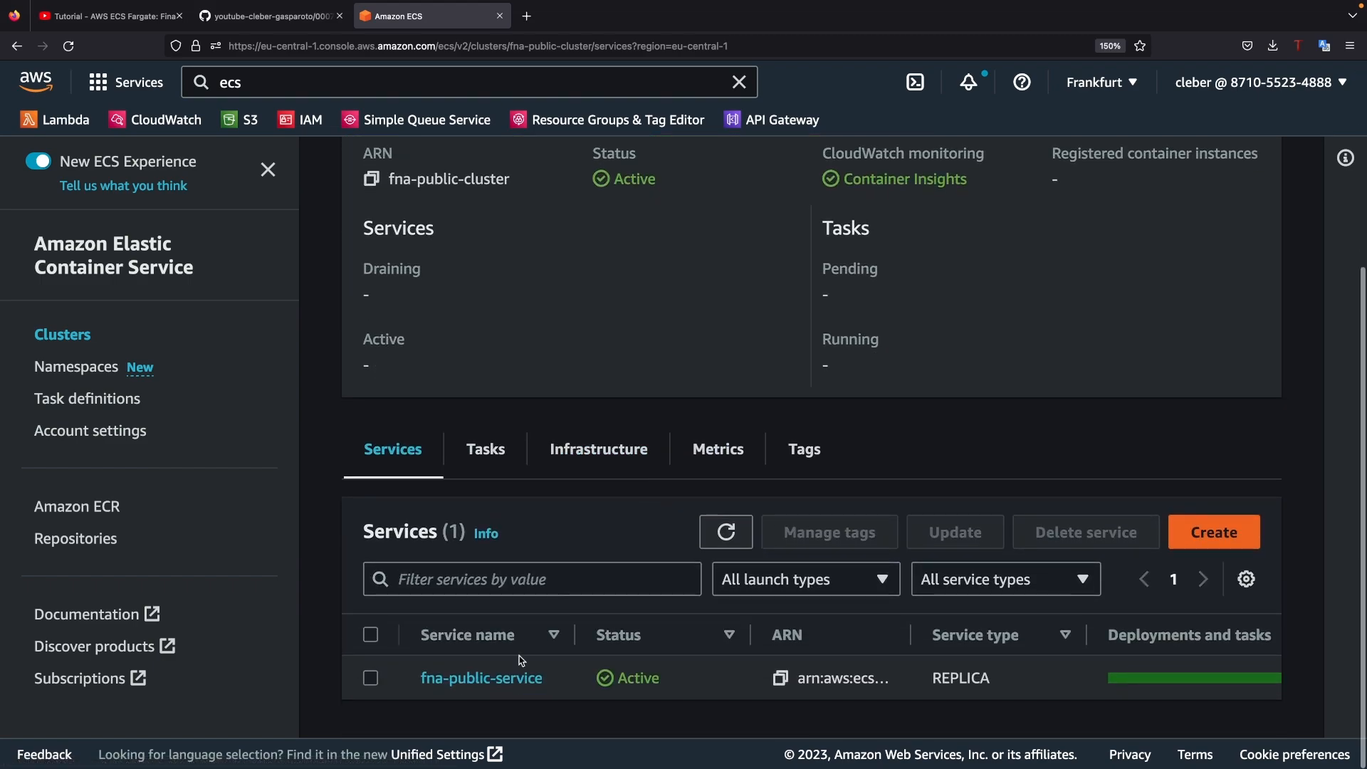
click(491, 680)
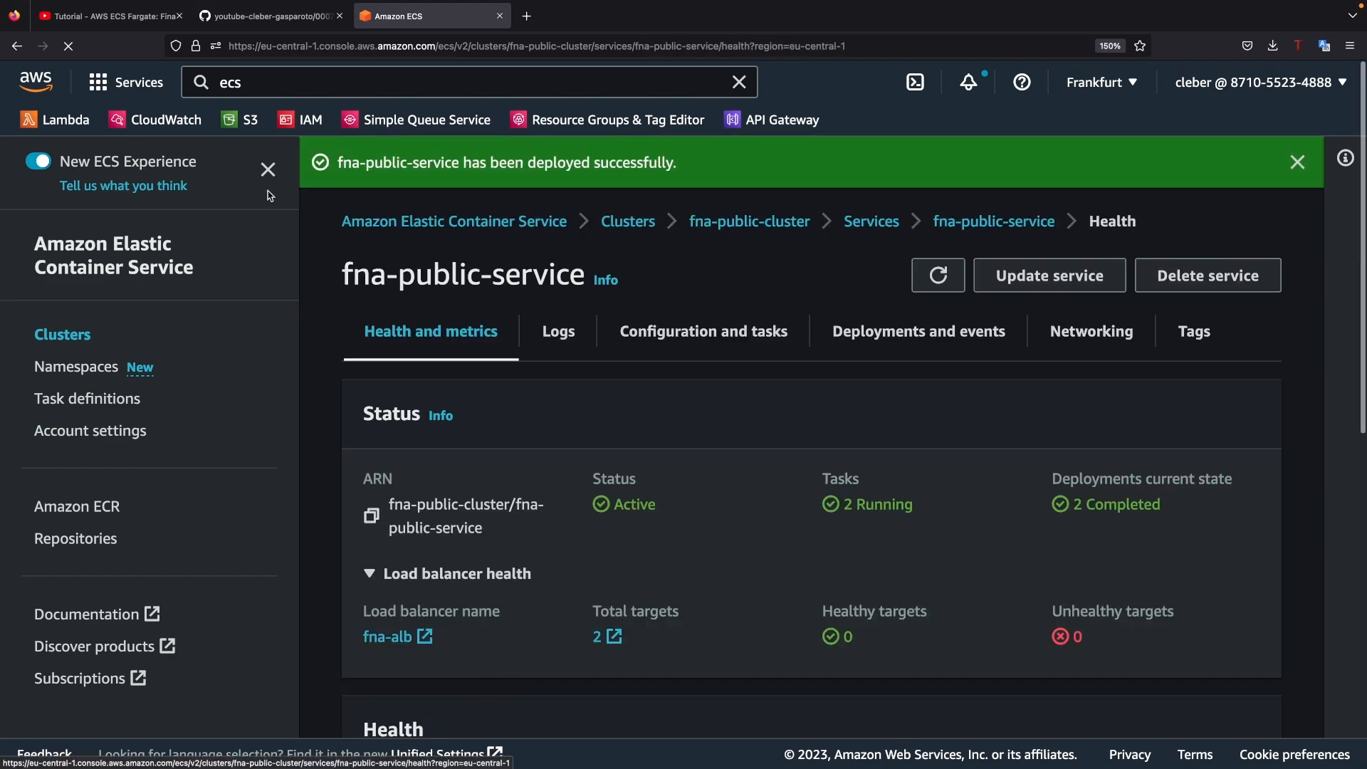
click(268, 170)
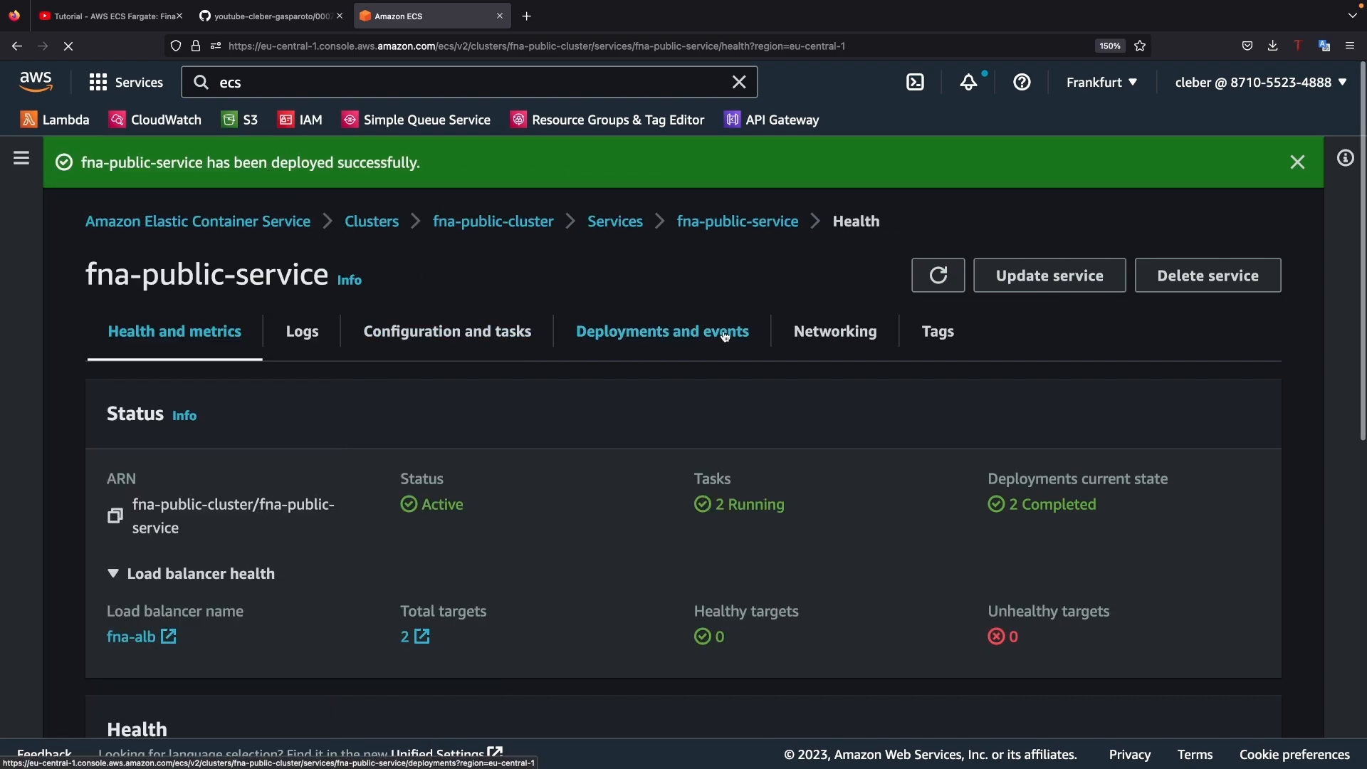
click(821, 338)
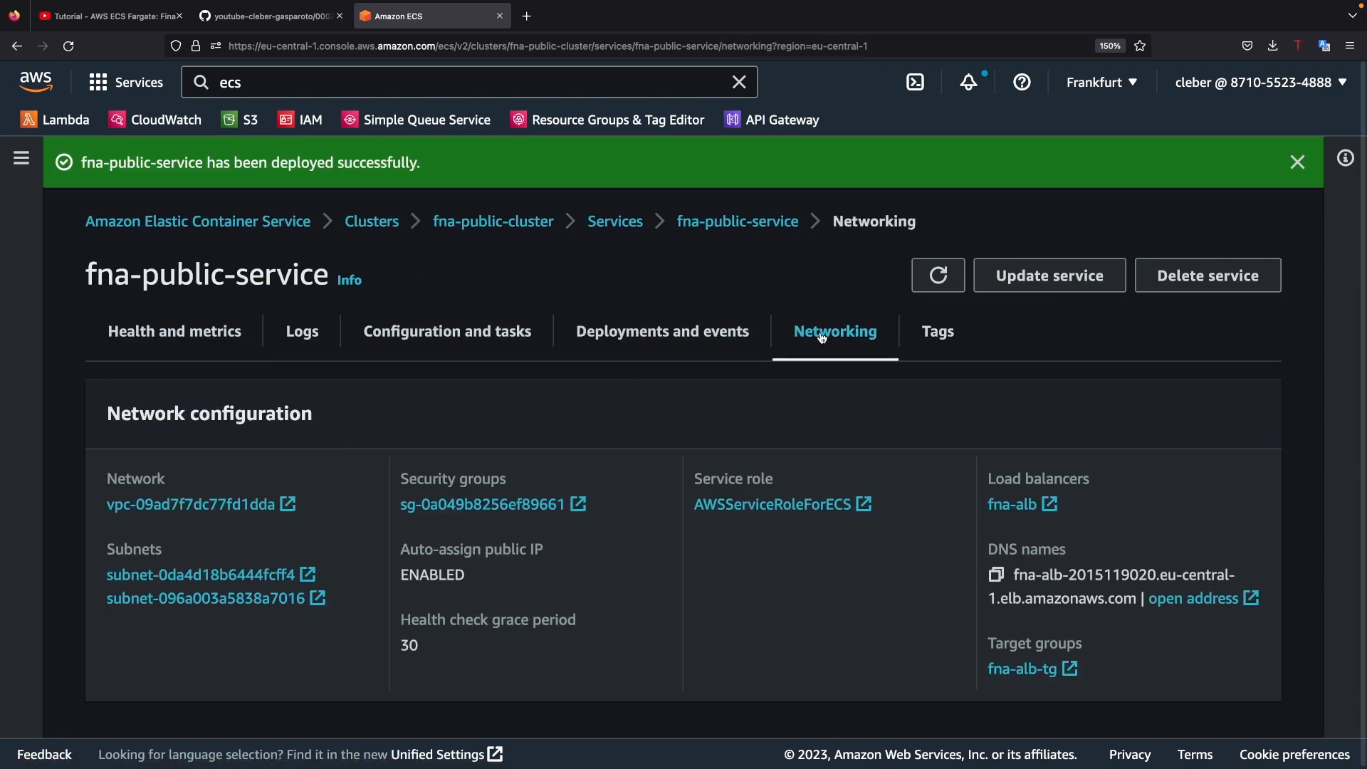
Step: Open the service's security group and remove both HTTP inbound rules in its rule editor
click(579, 506)
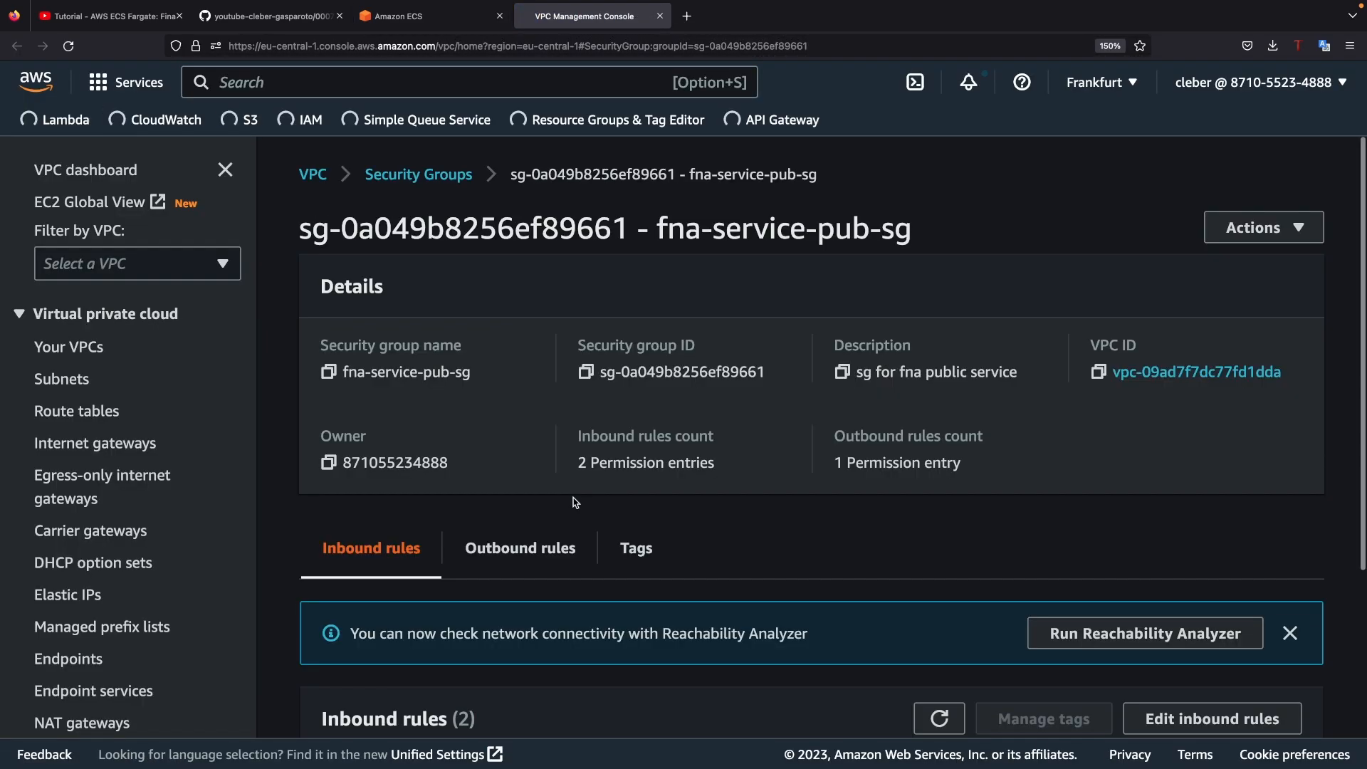
click(231, 170)
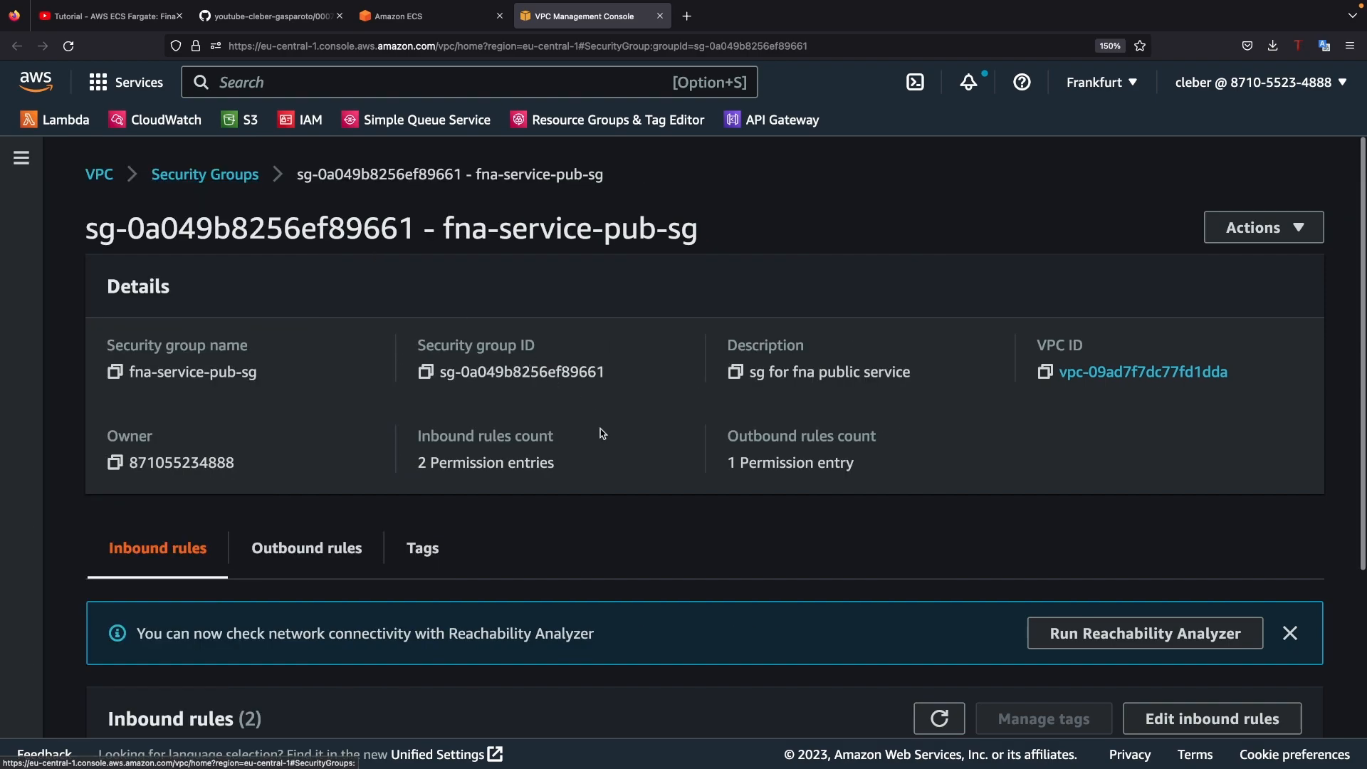
scroll(604, 434, down, 3)
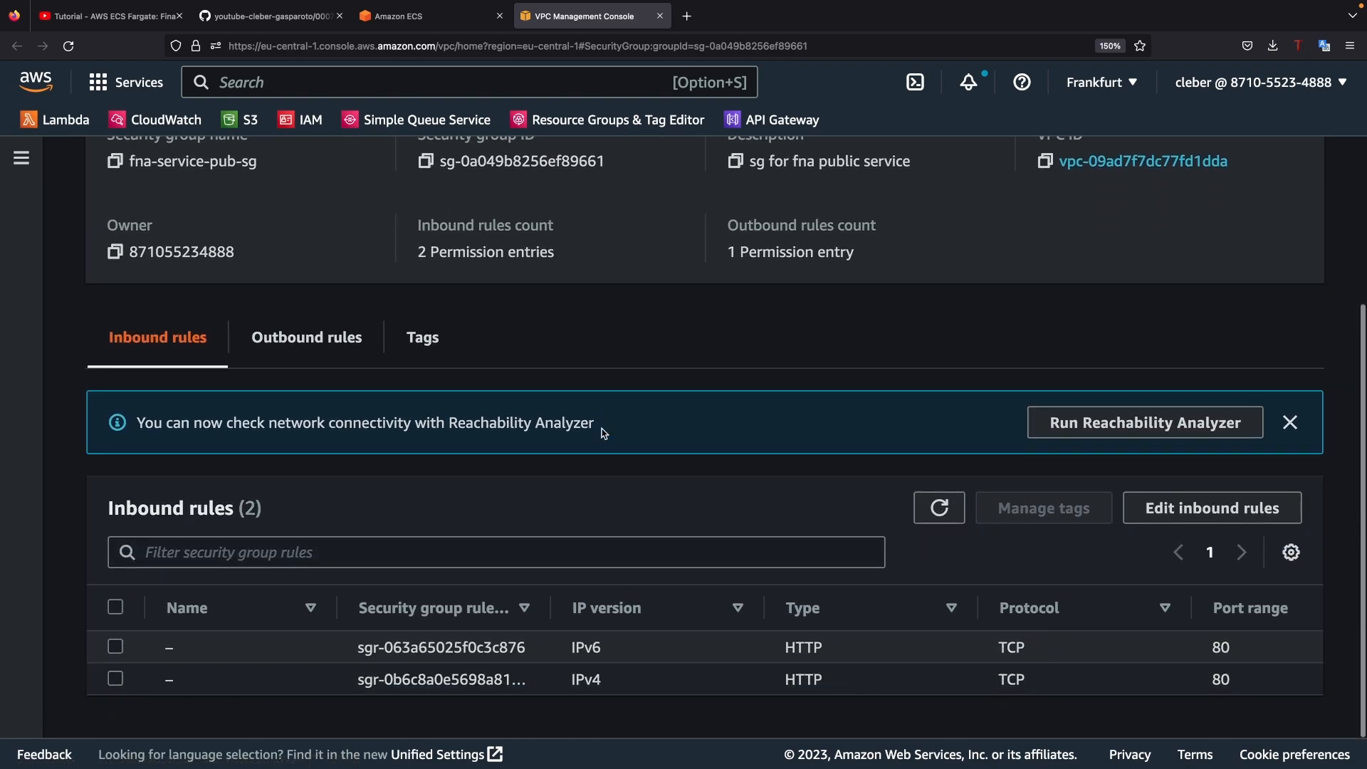
click(1202, 508)
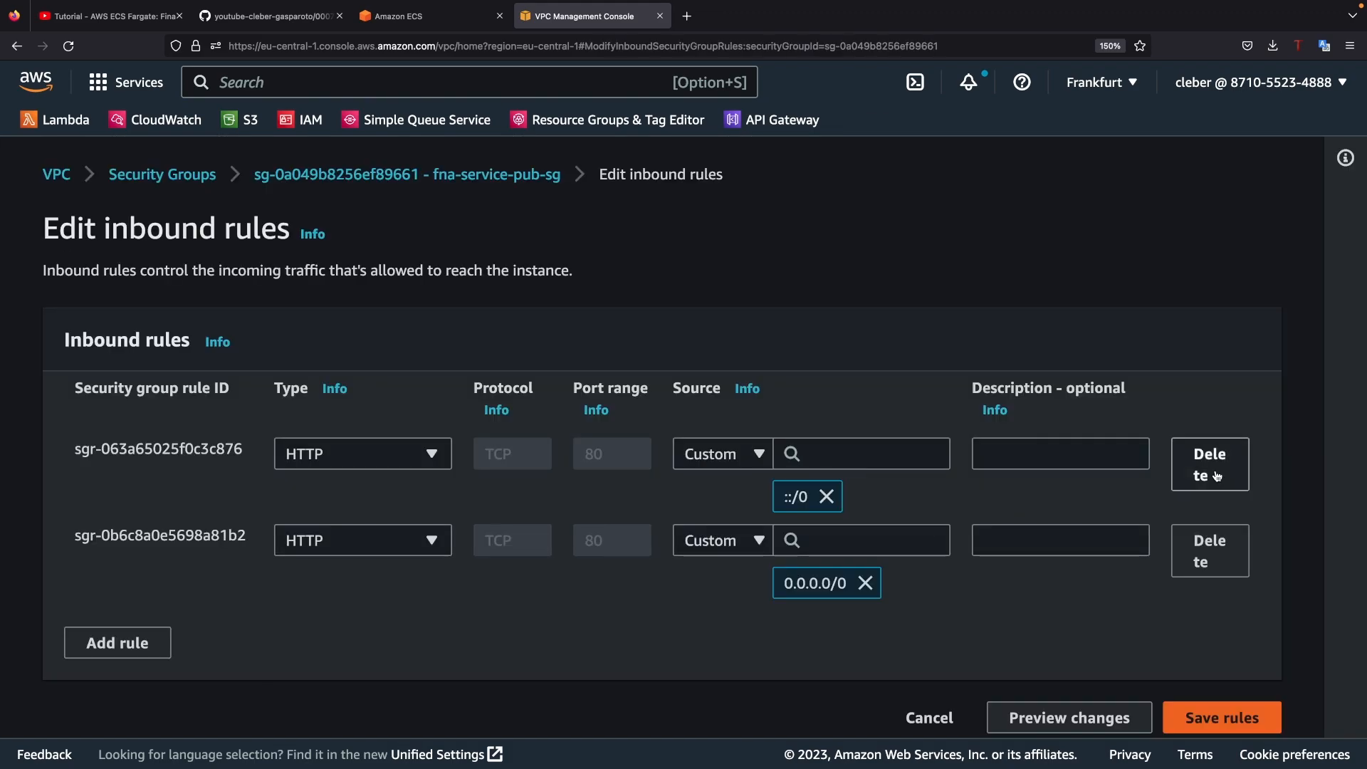
click(1217, 476)
click(1217, 476)
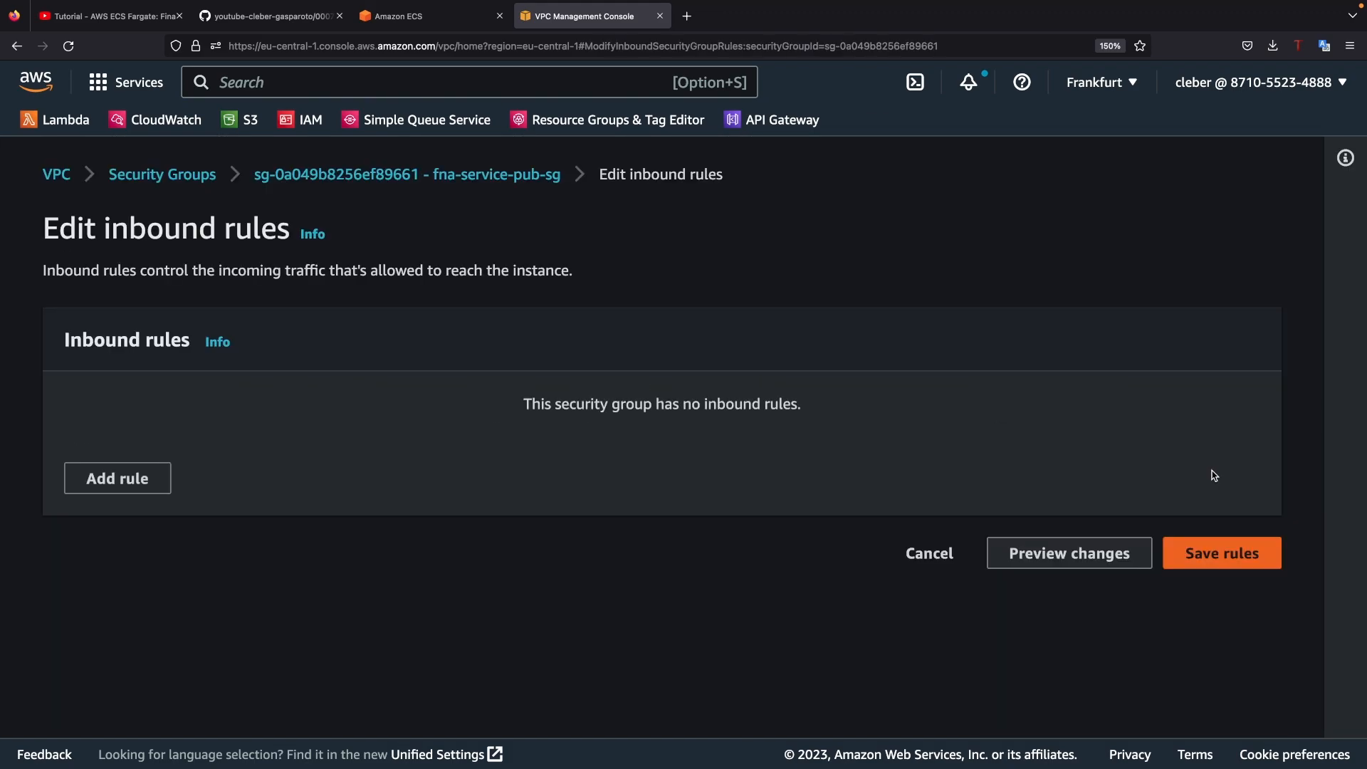
Step: Add an inbound All TCP rule with the fna-alb-sg security group as its source and save the rules
click(145, 490)
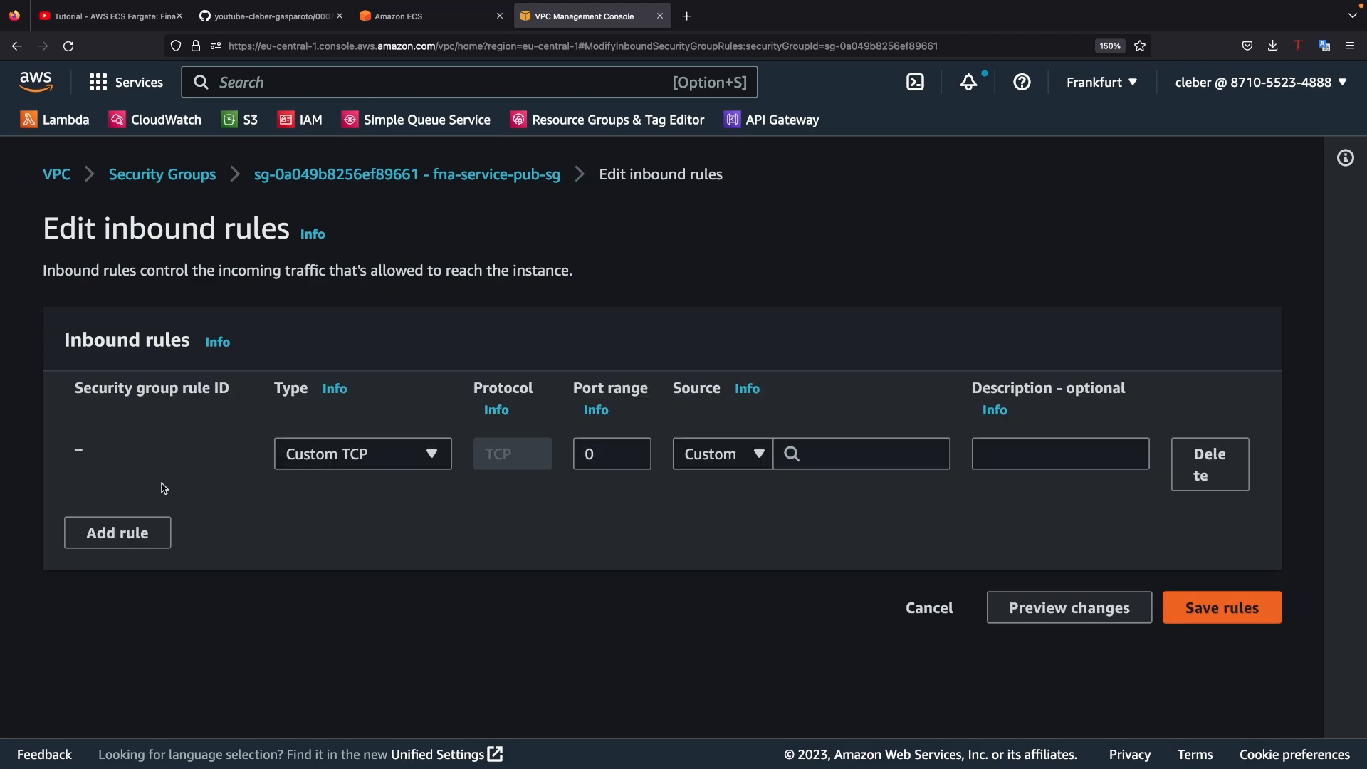
click(364, 464)
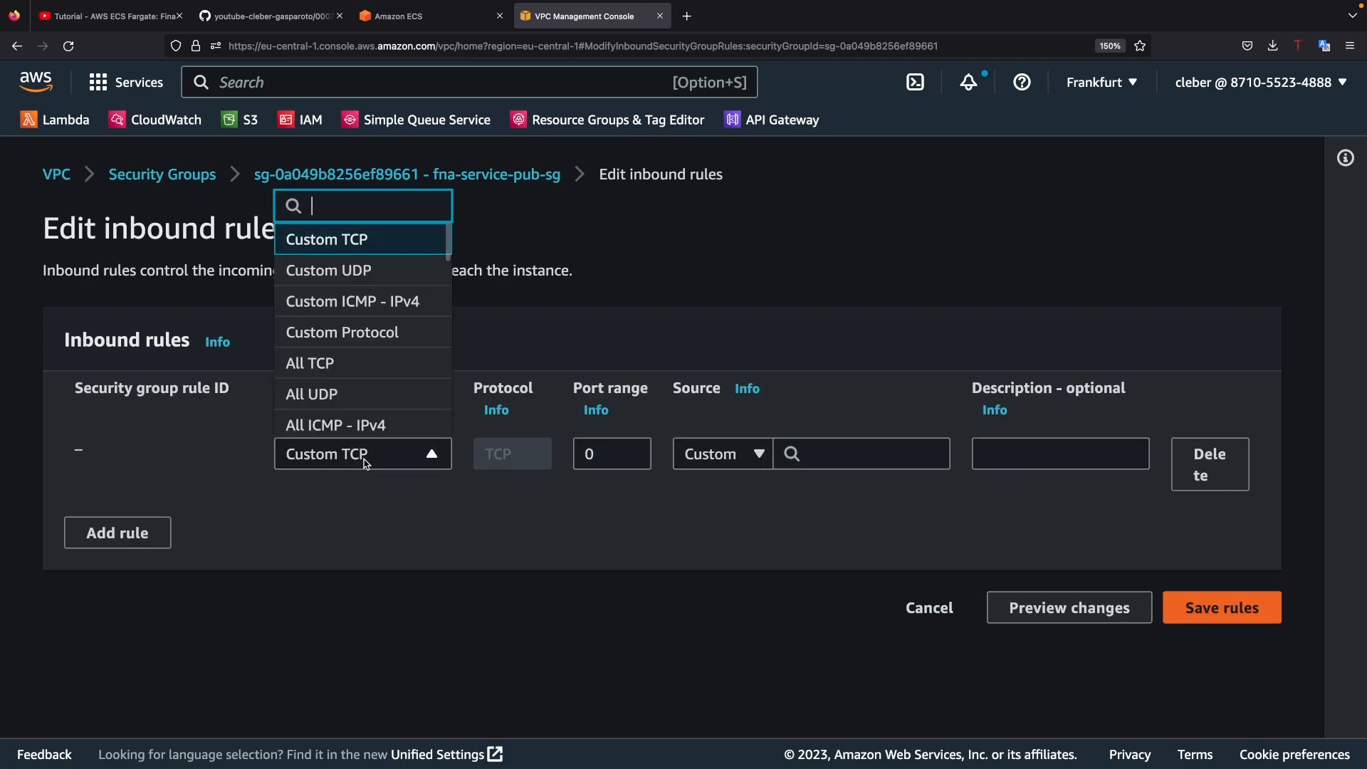
click(349, 381)
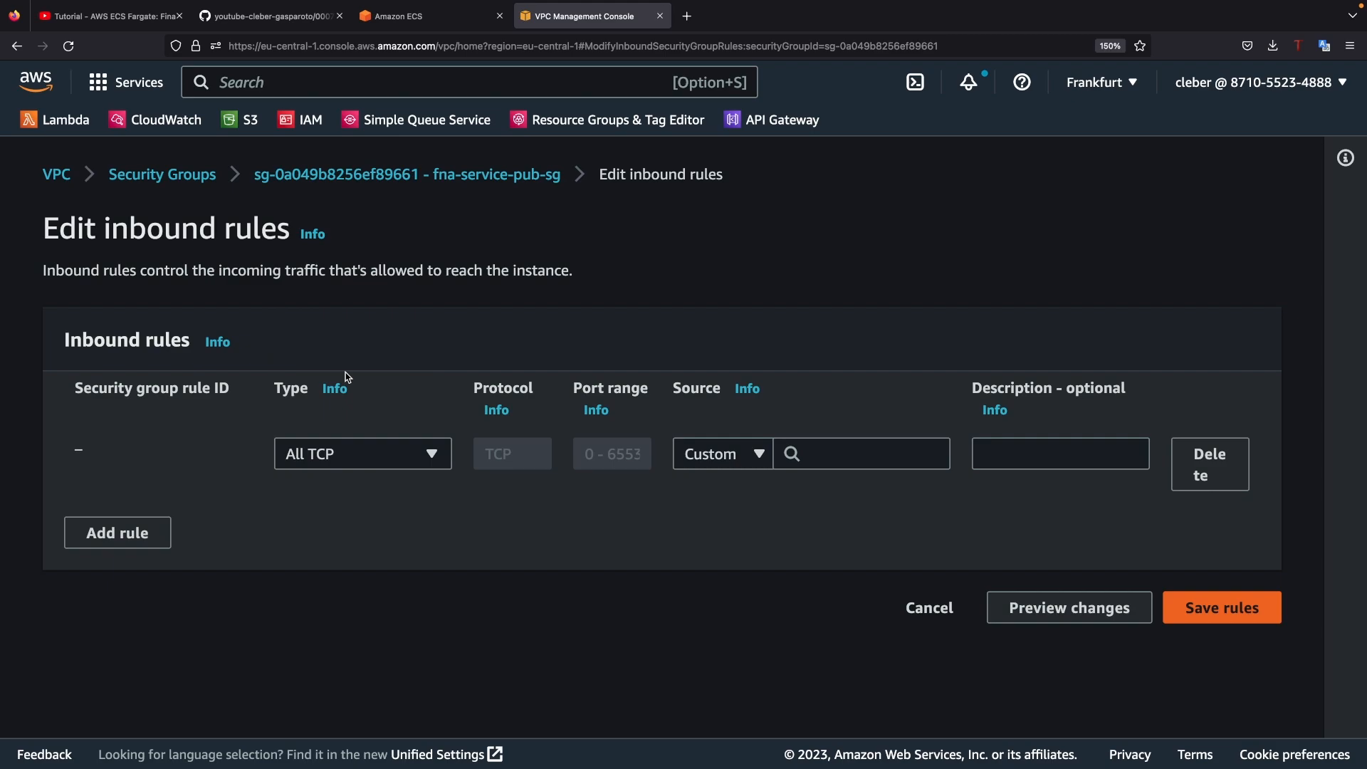
click(869, 460)
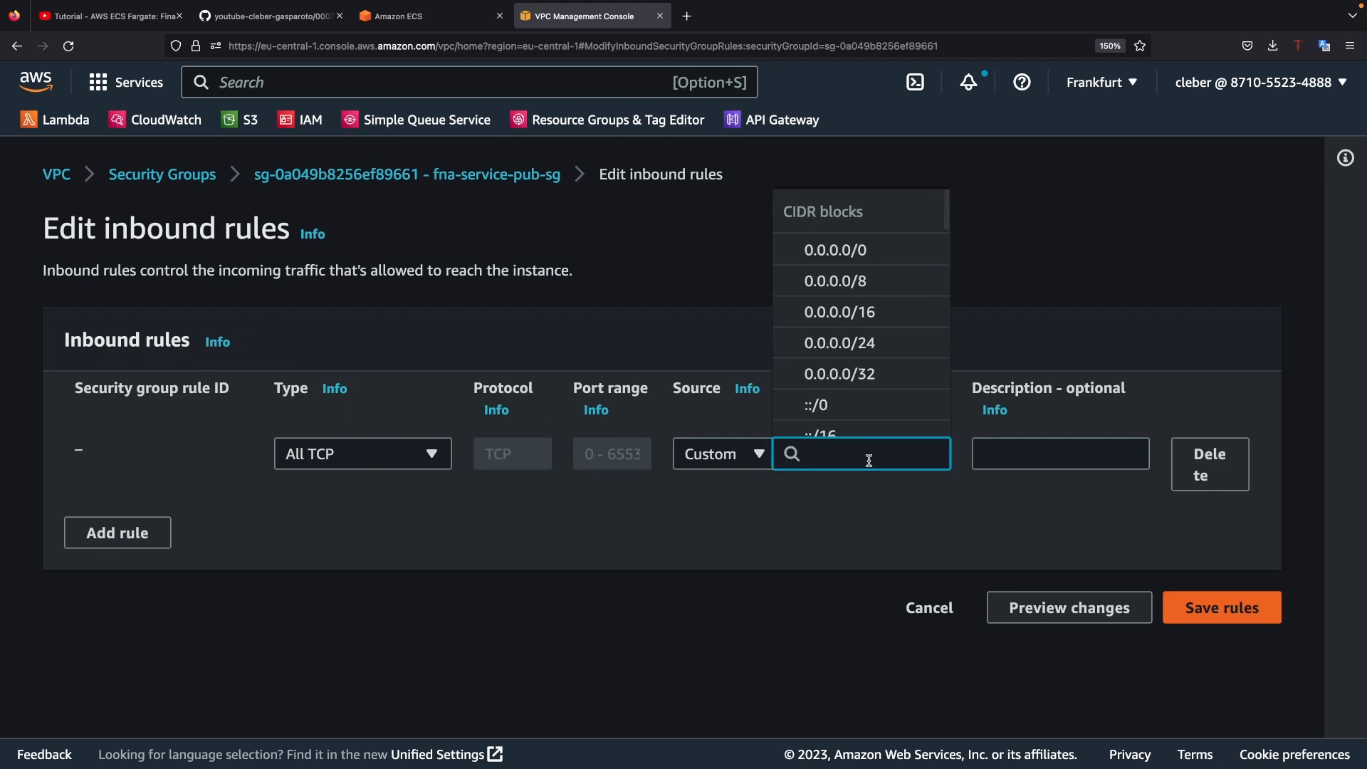
text(alb)
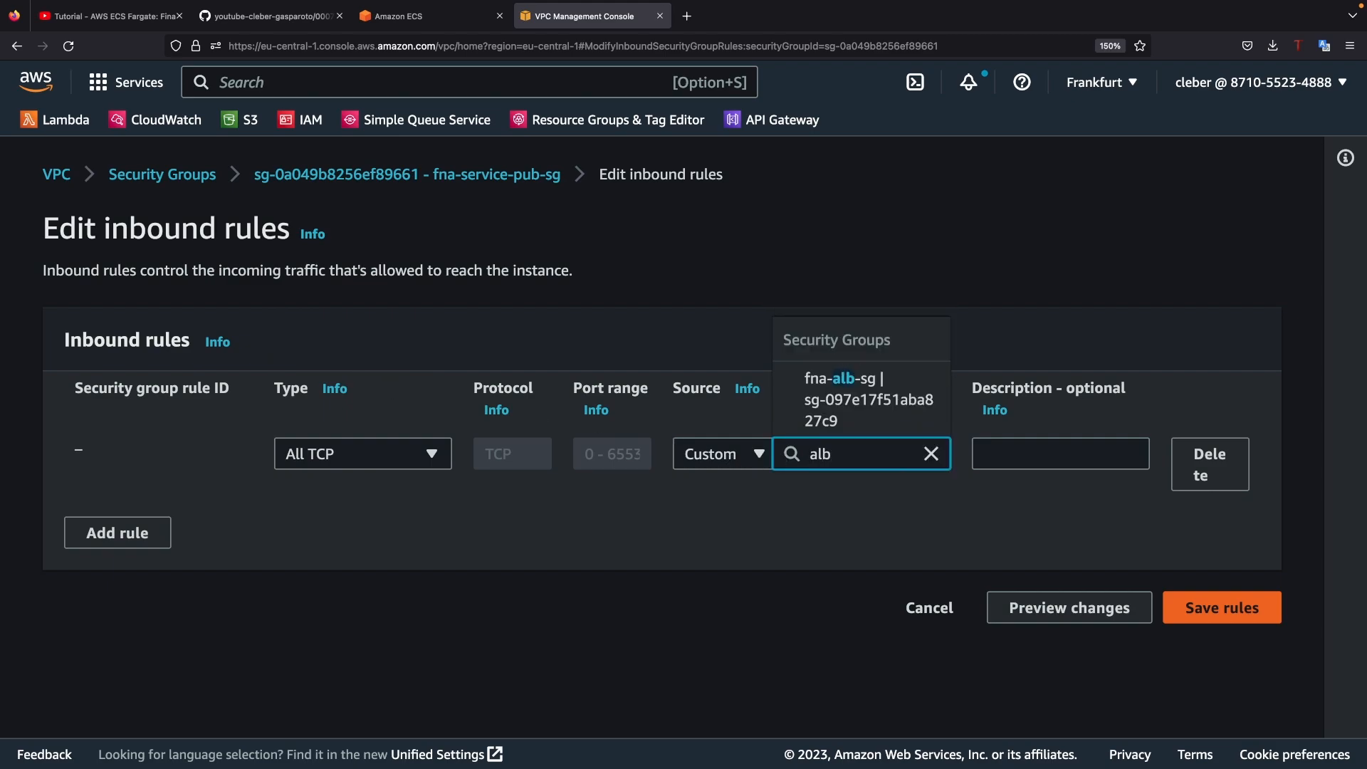
click(863, 417)
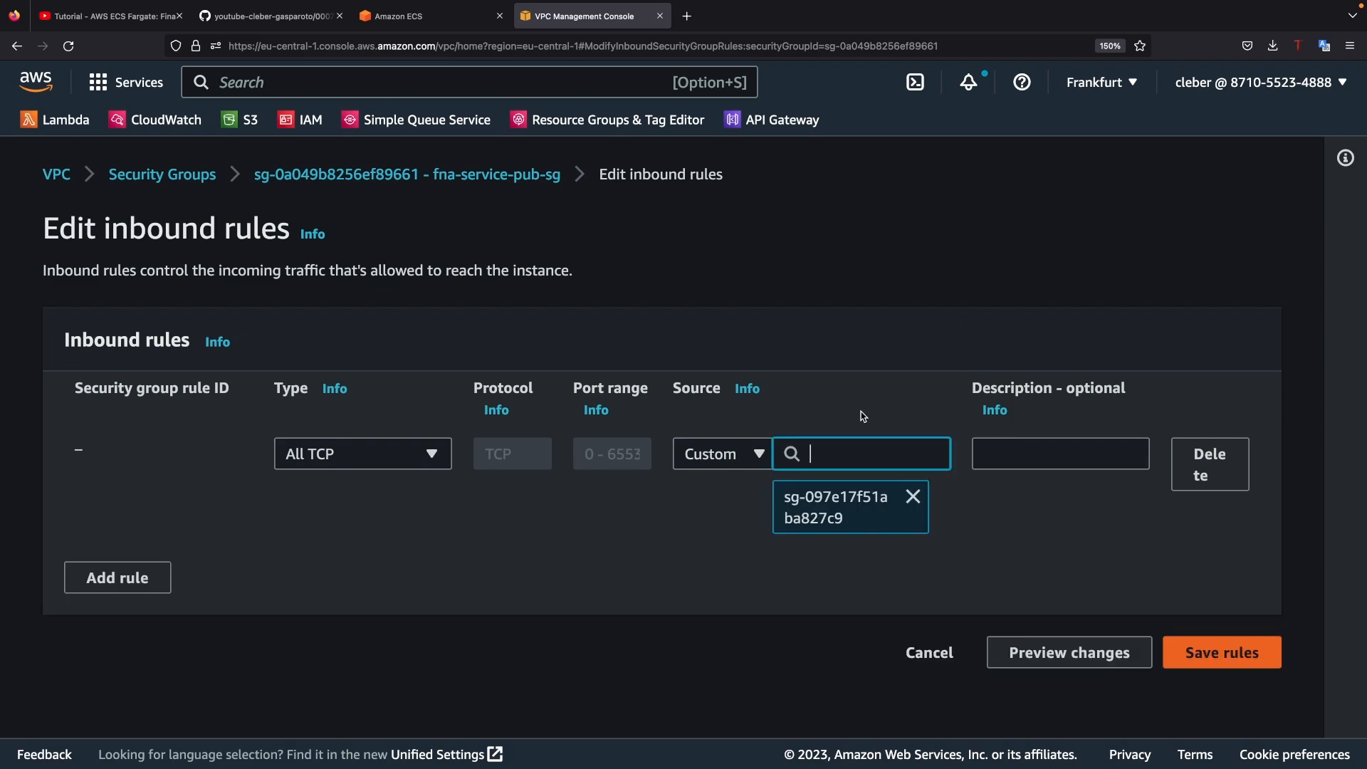
click(1218, 645)
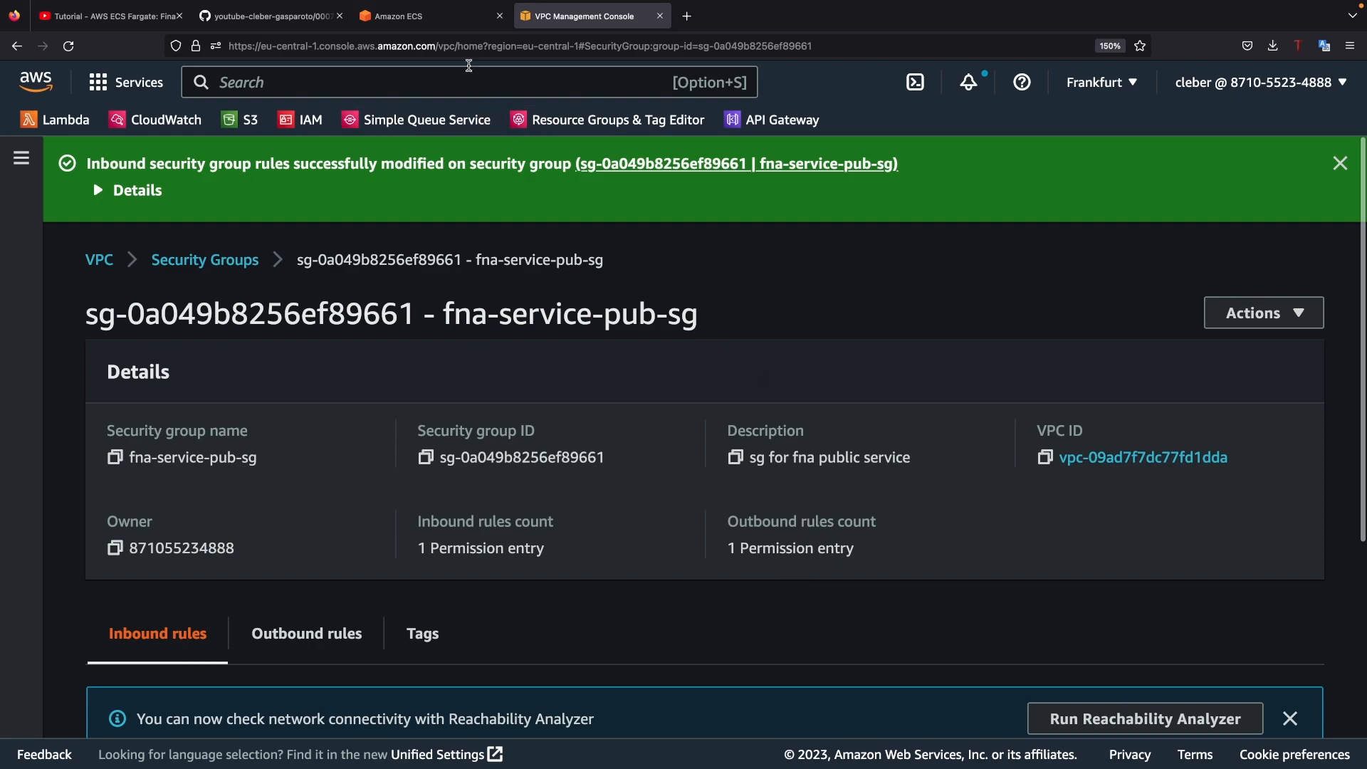
Step: Return to fna-public-service in ECS and examine the status of its tasks under the service configuration
click(458, 21)
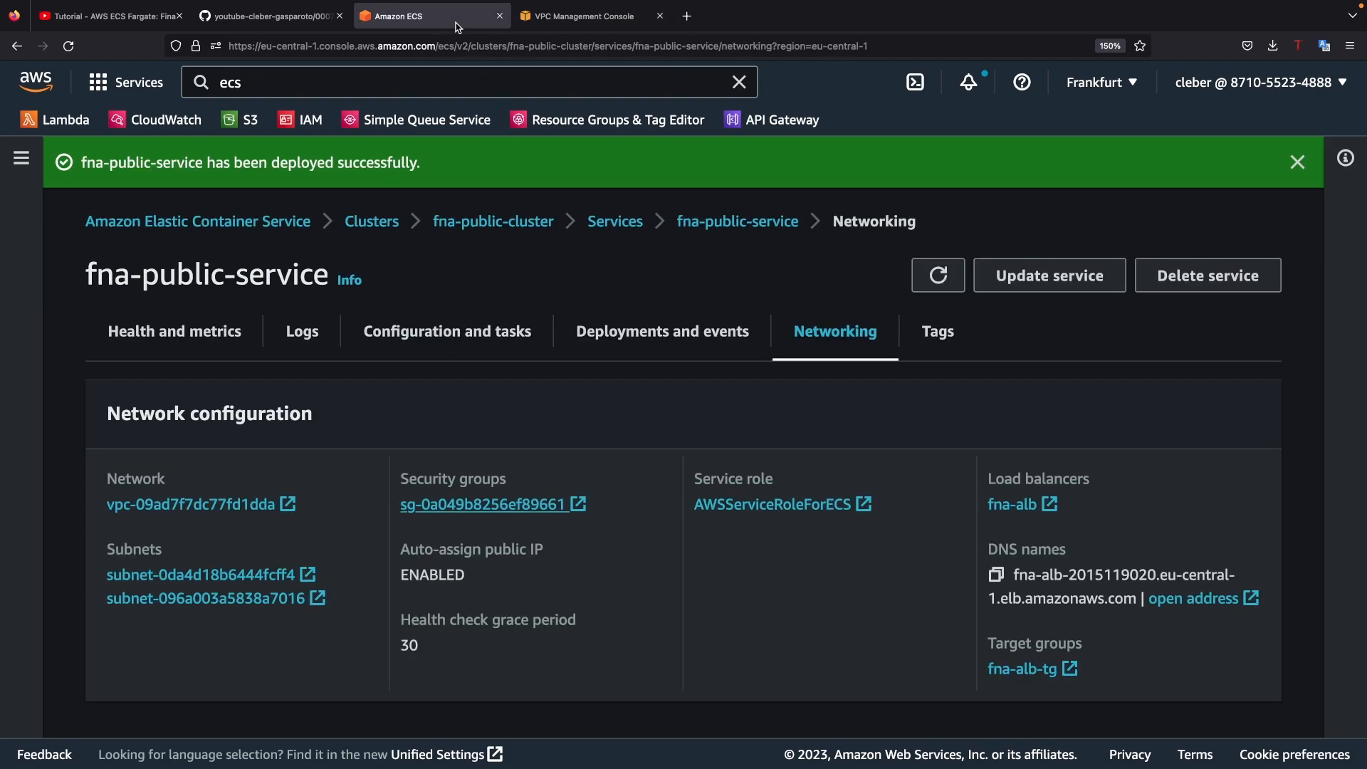
click(490, 338)
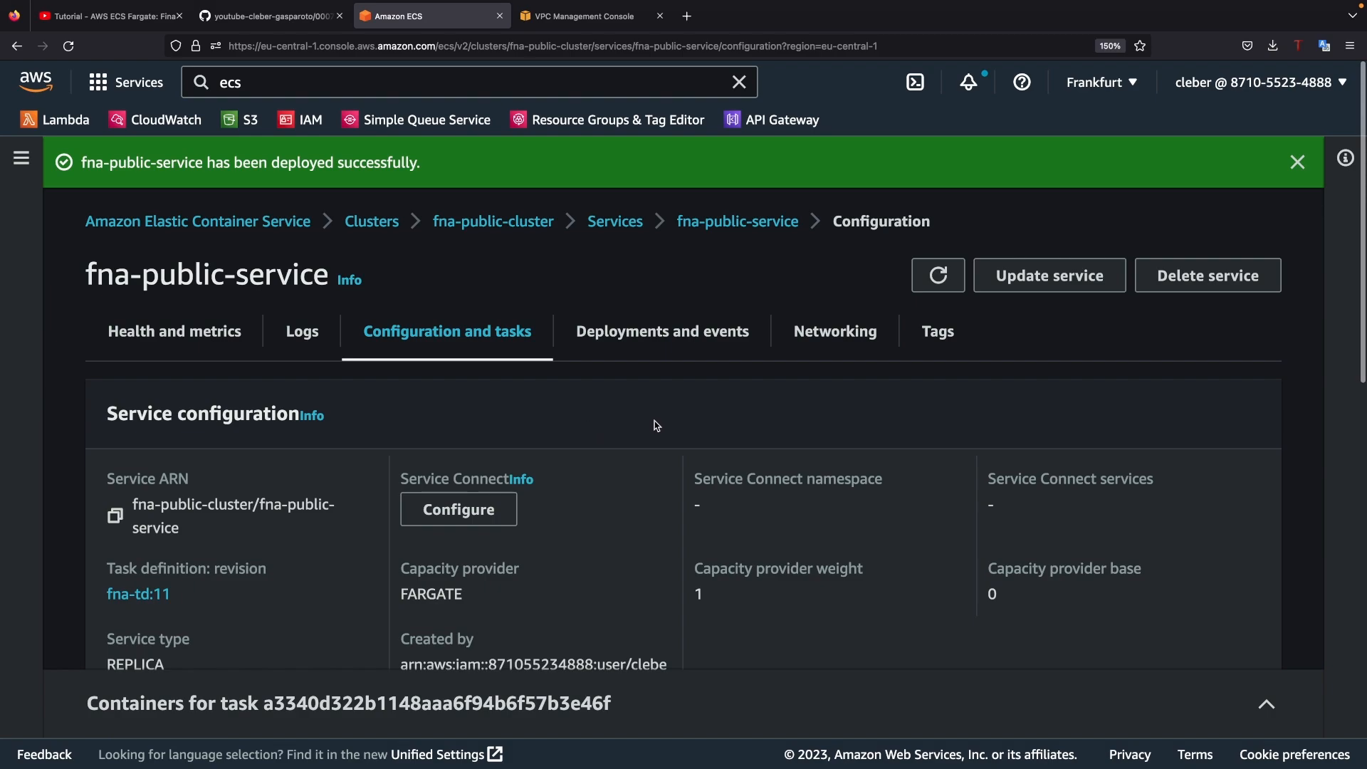
scroll(656, 427, down, 3)
scroll(657, 425, down, 9)
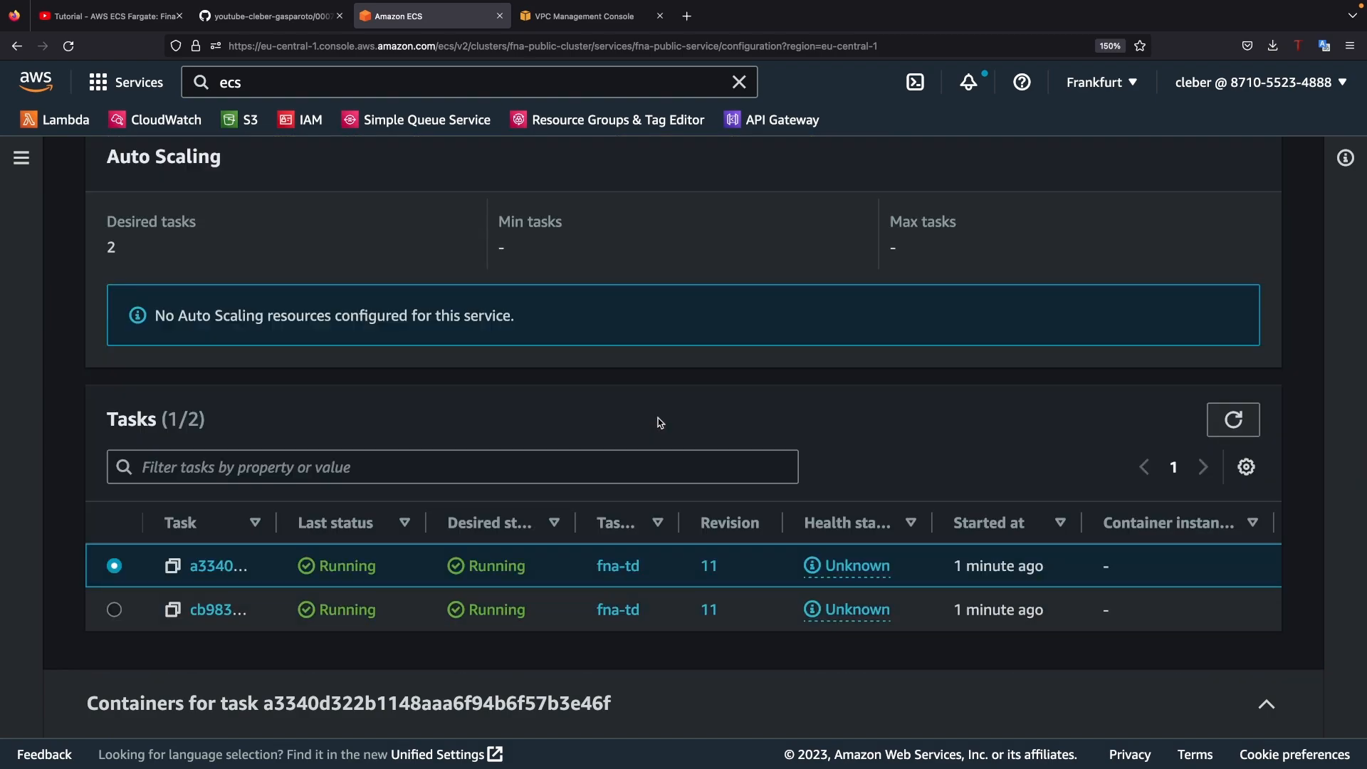
drag(276, 523, 500, 523)
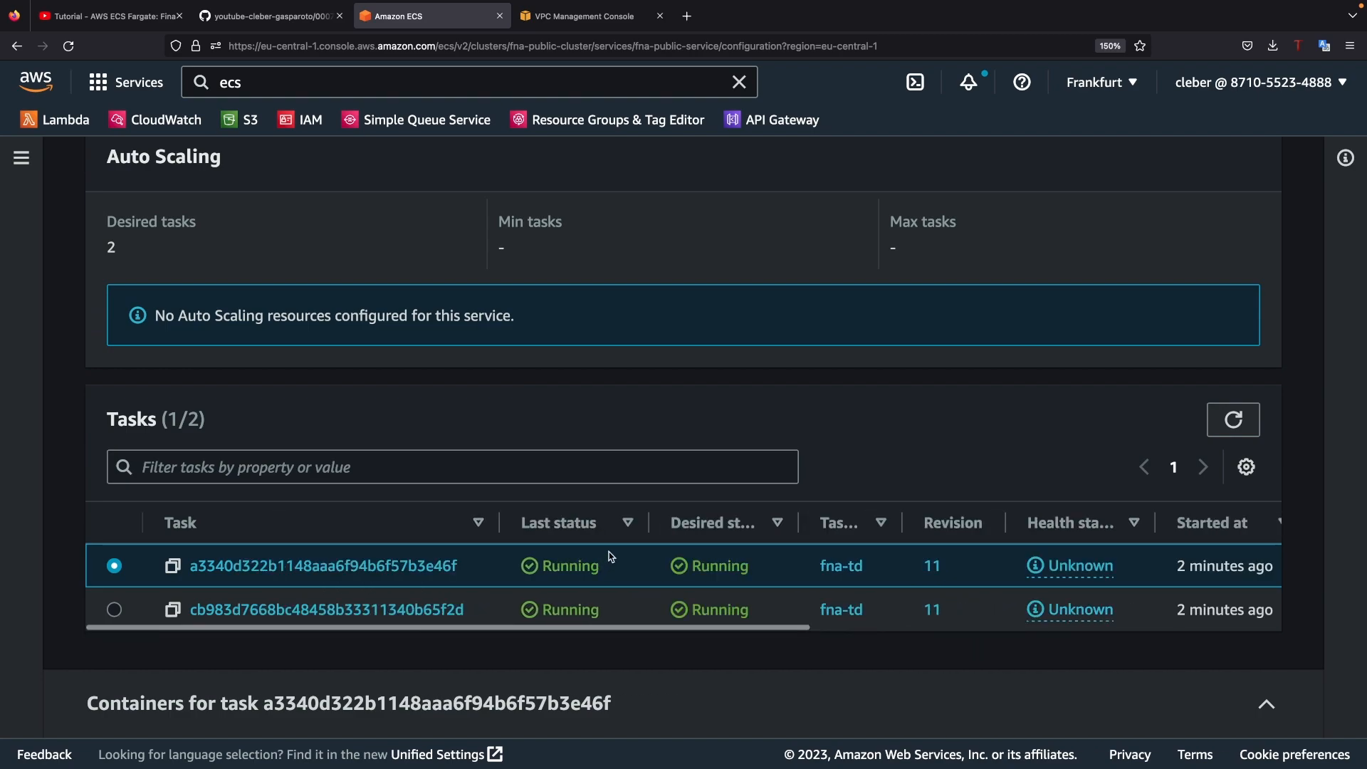
scroll(612, 552, up, 3)
scroll(615, 545, up, 9)
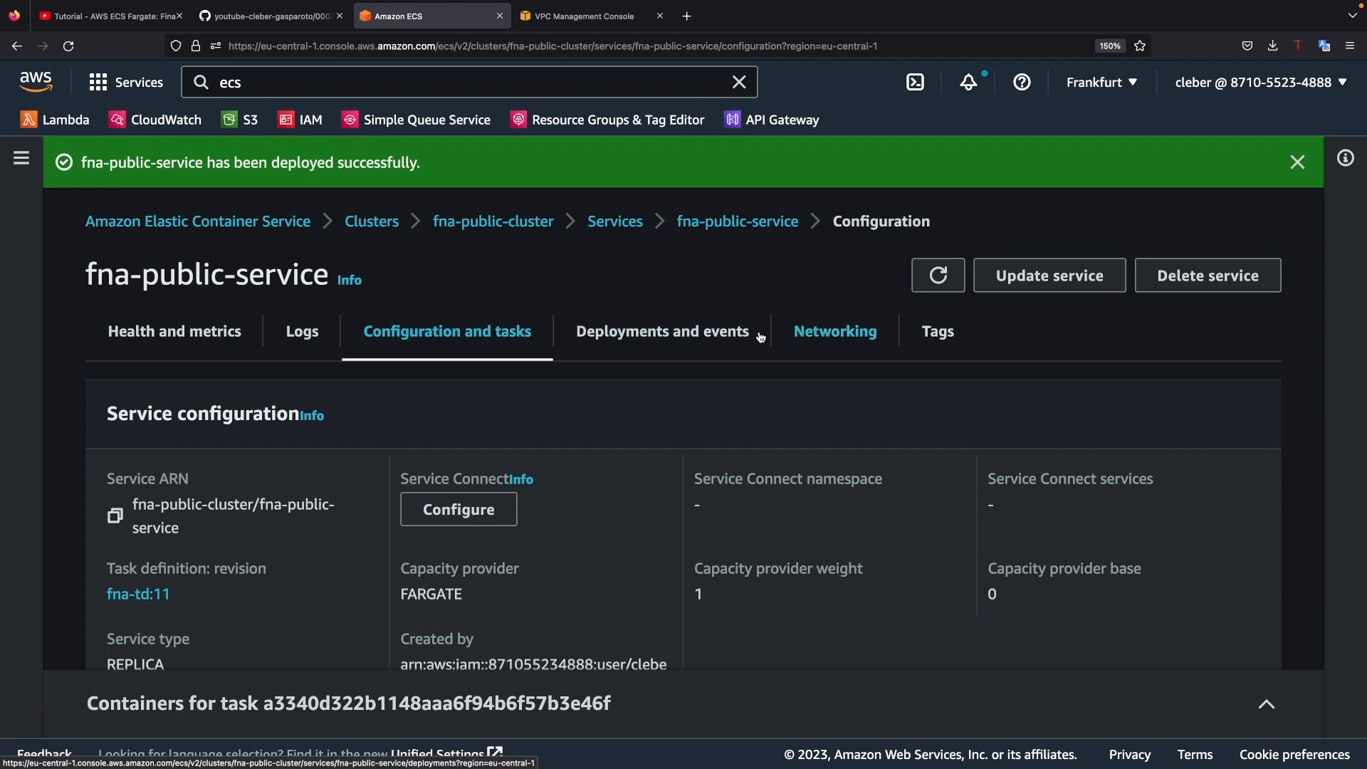
Step: Open the load balancer's DNS address from the service's network configuration and review the links on the application's home page
click(843, 332)
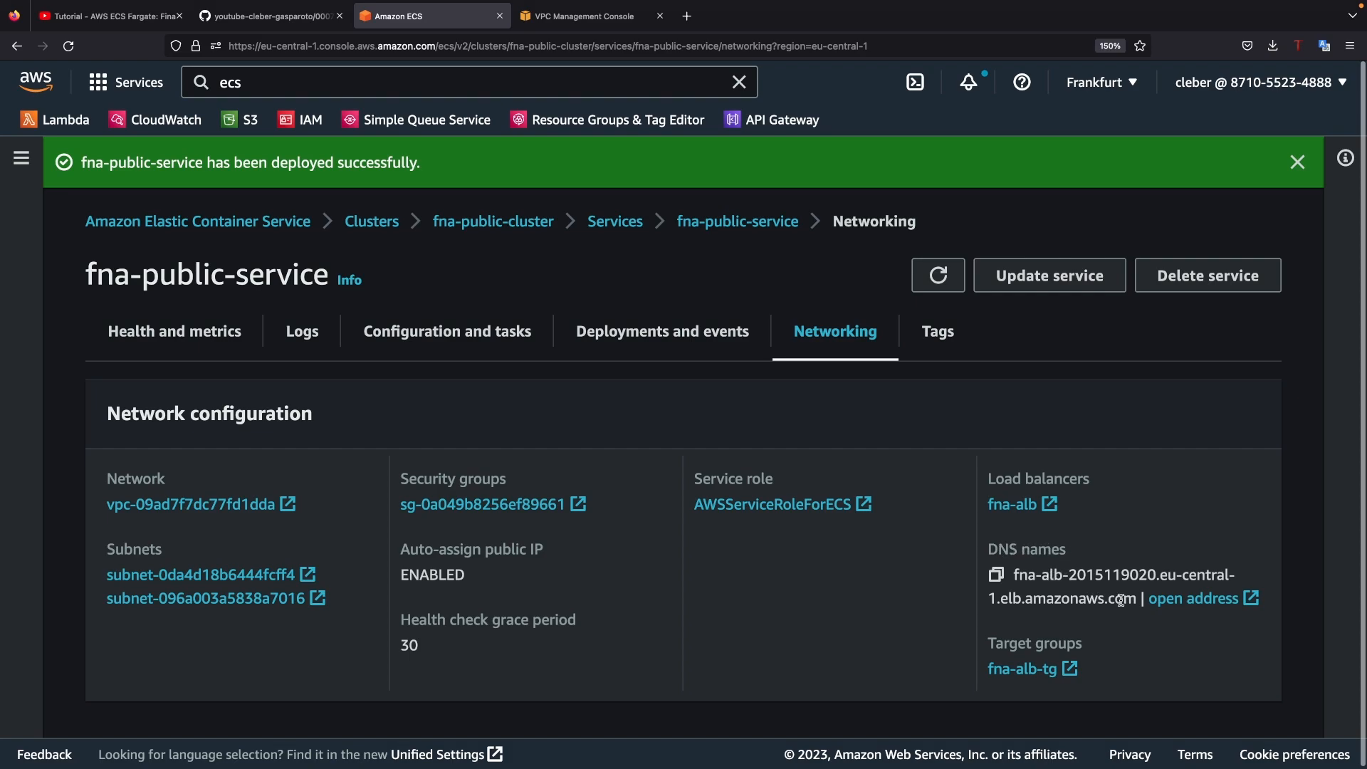
click(1223, 602)
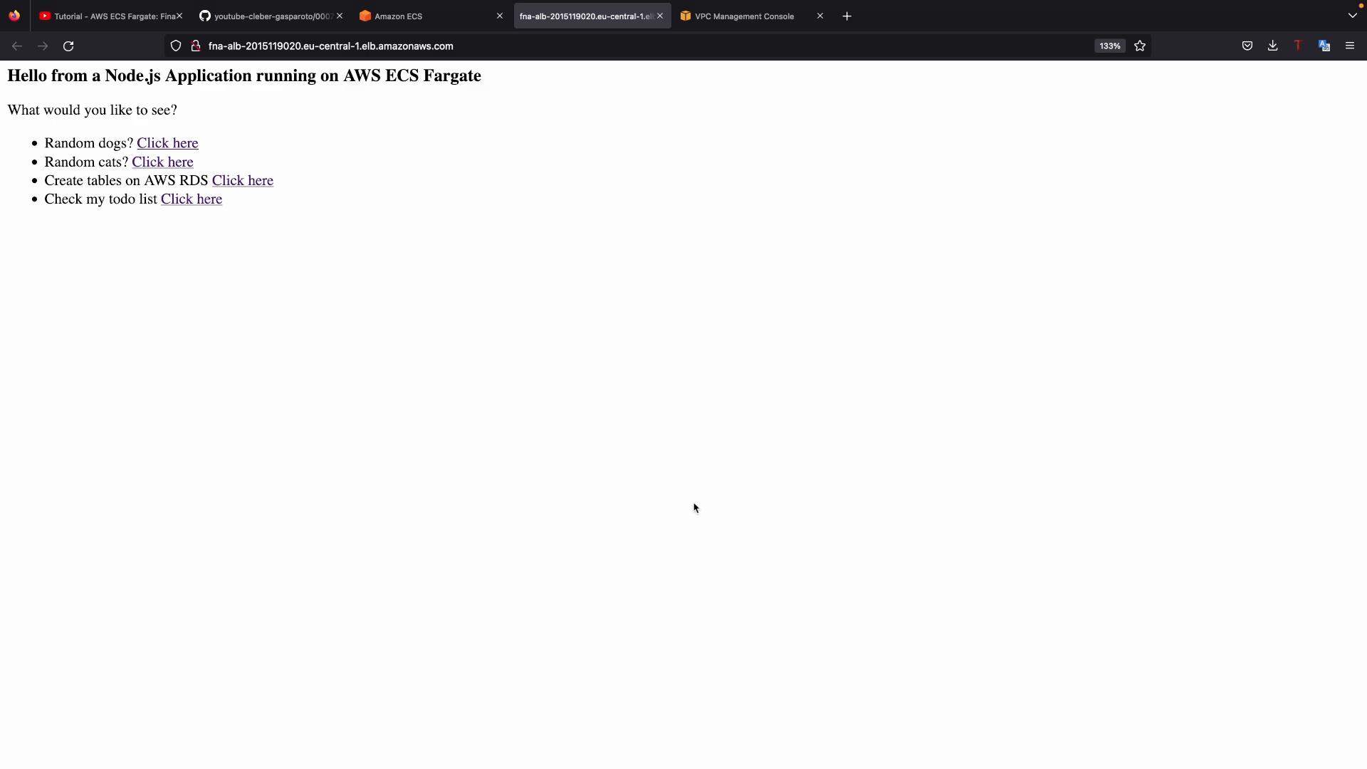
key(super+plus)
key(super+plus)
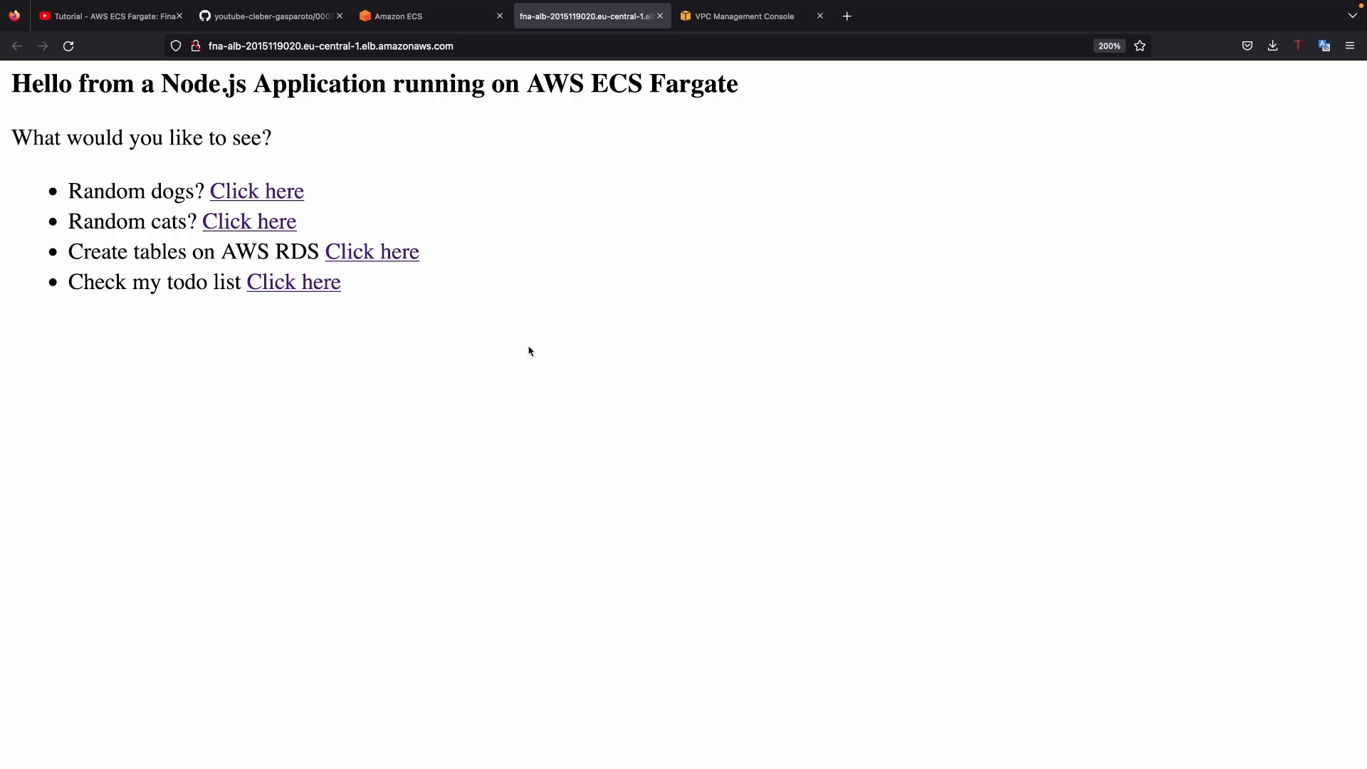
drag(384, 287, 43, 260)
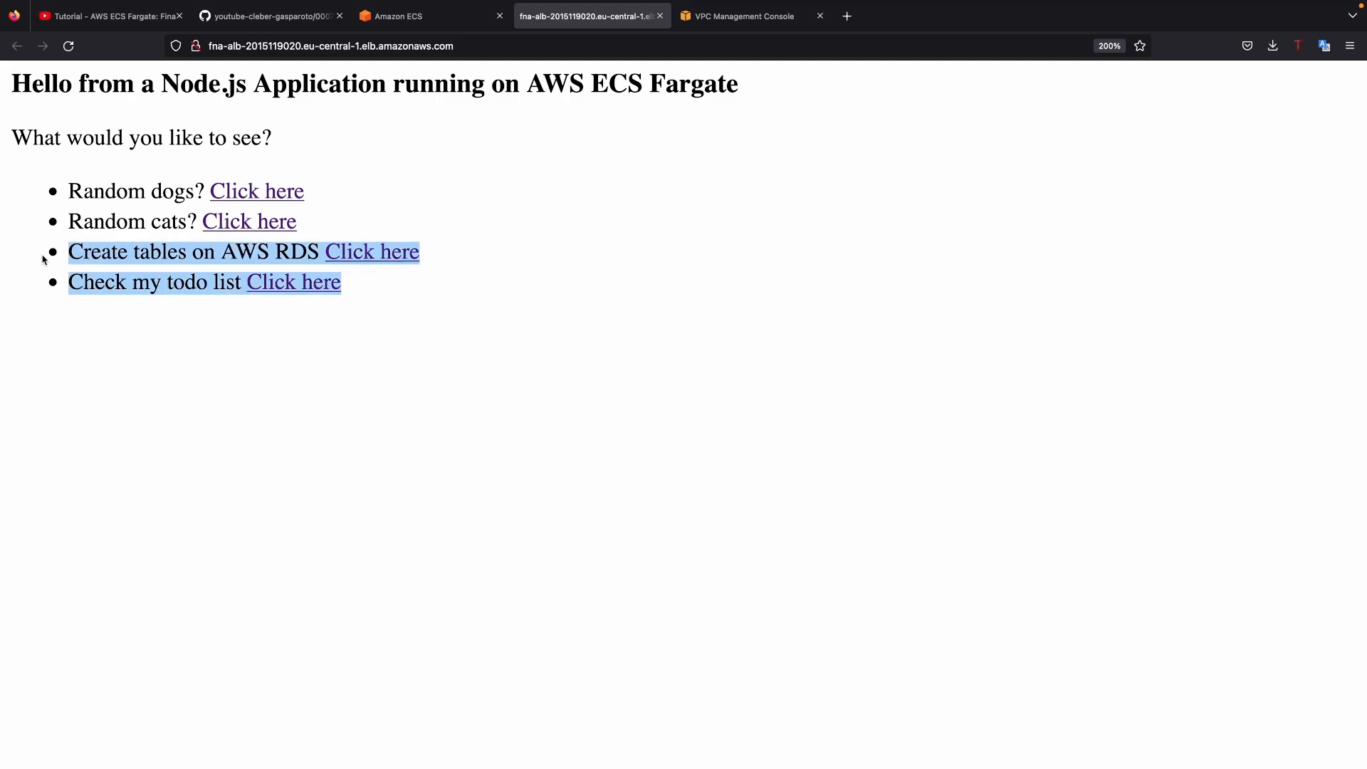
click(548, 285)
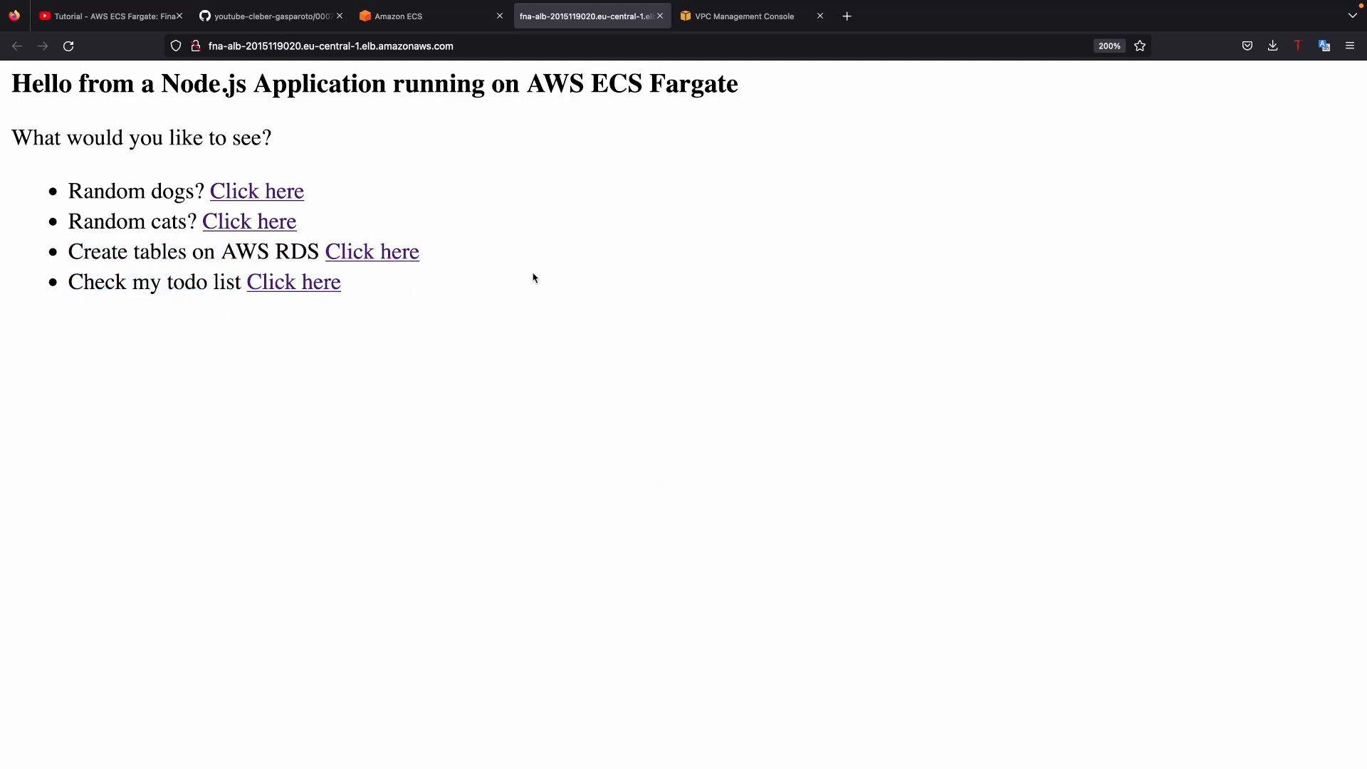
Step: Test the application's random dogs page by opening it and reloading it several times
click(277, 198)
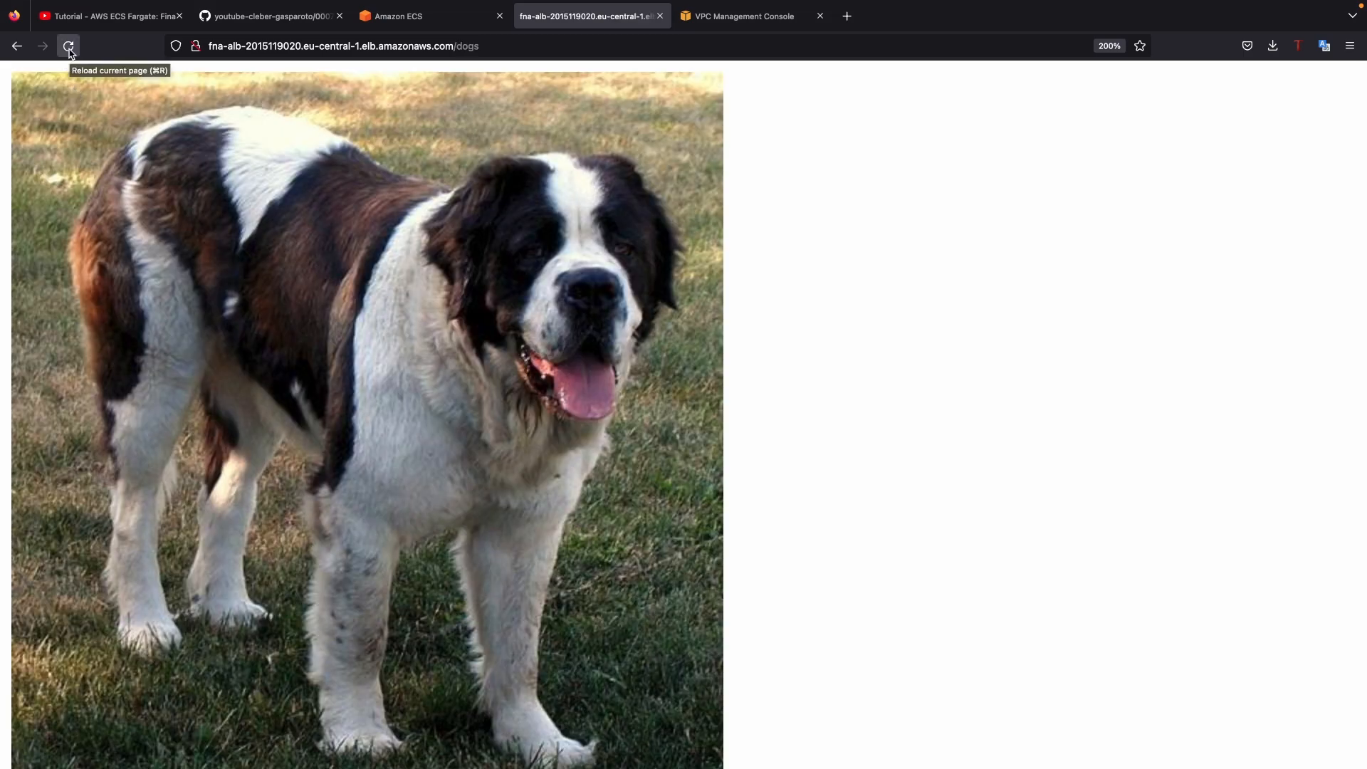
click(69, 49)
click(69, 46)
click(68, 46)
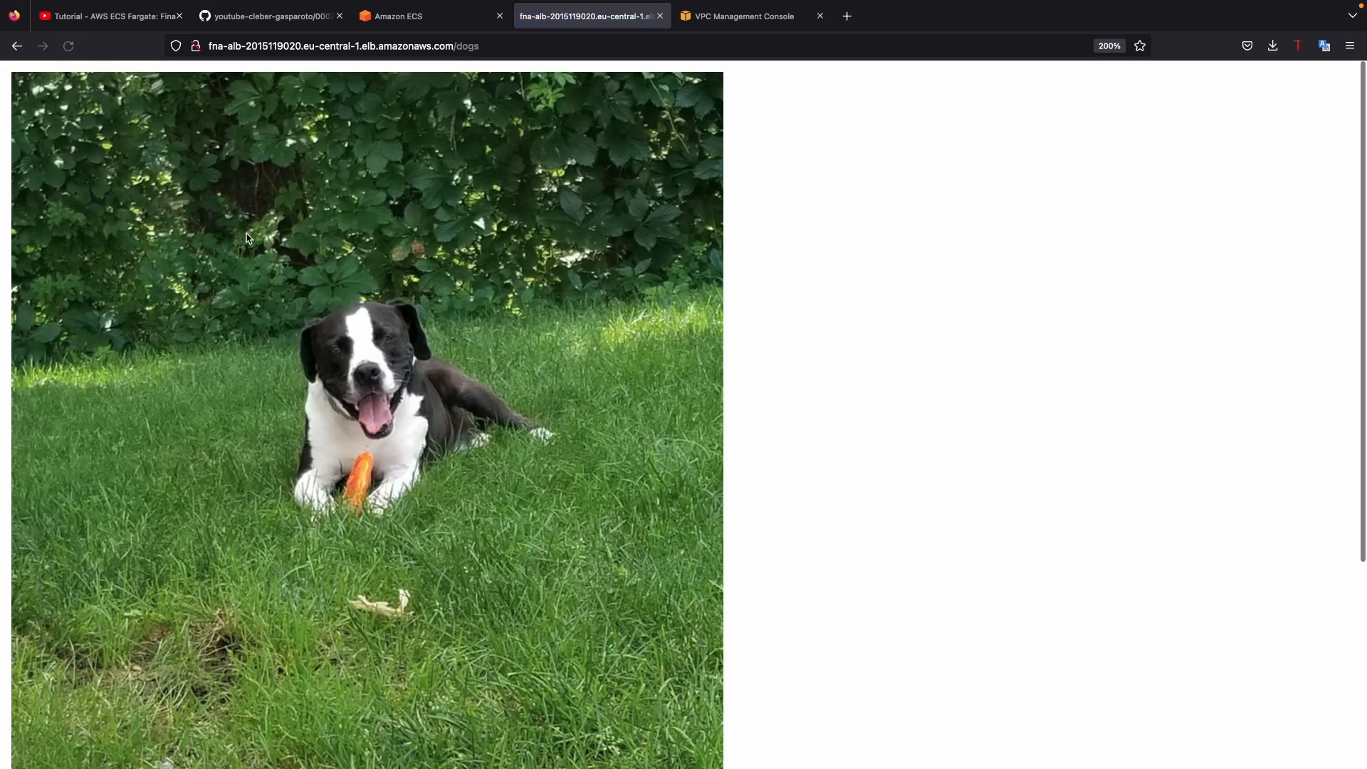
Step: Go back to the application's home page, open the random cats page and reload it
key(super+Left)
click(243, 229)
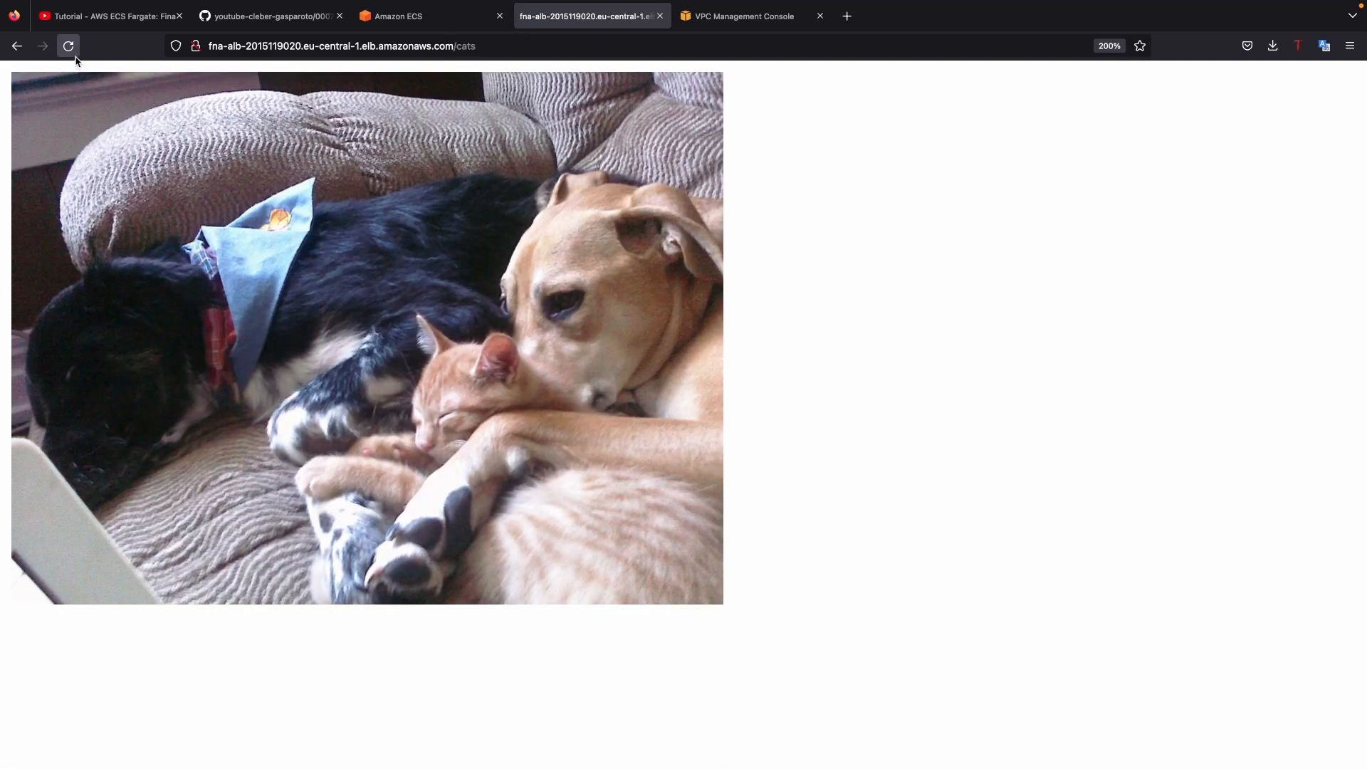
click(69, 45)
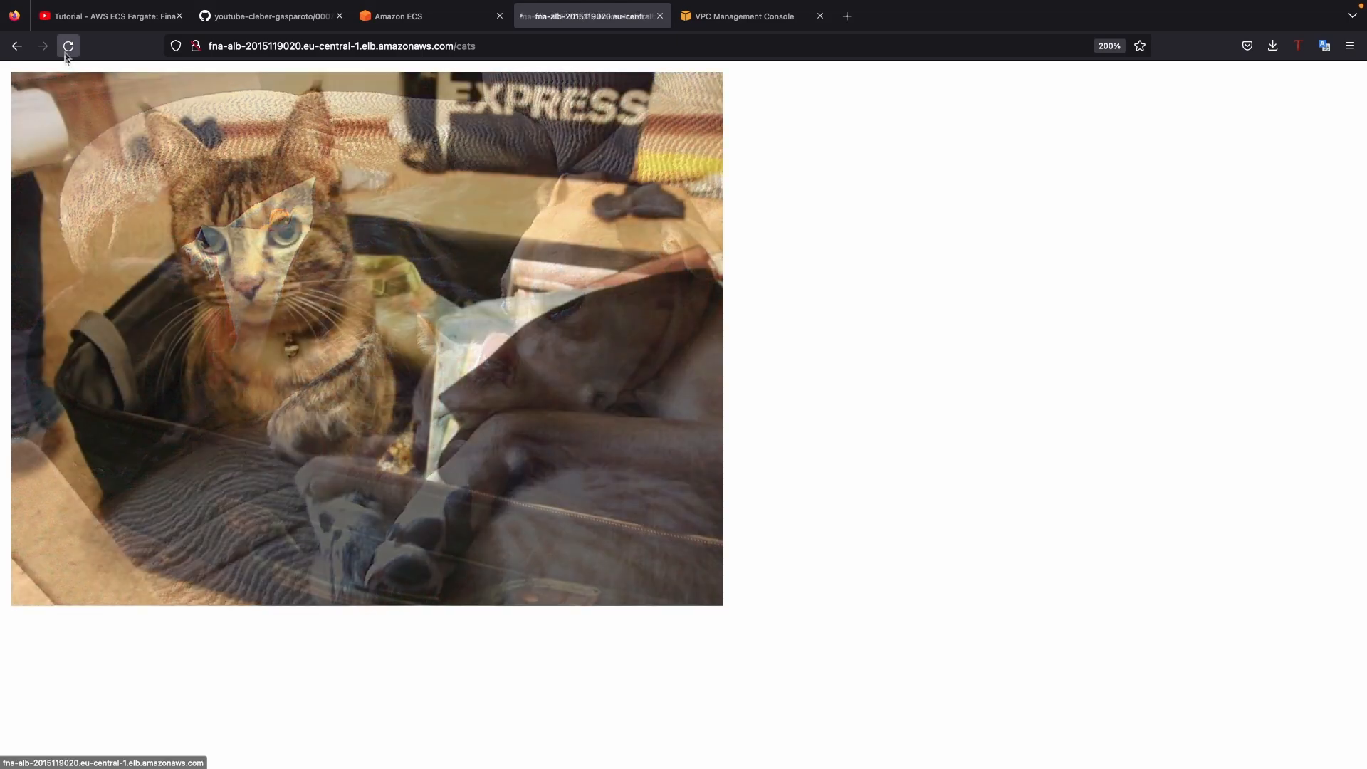